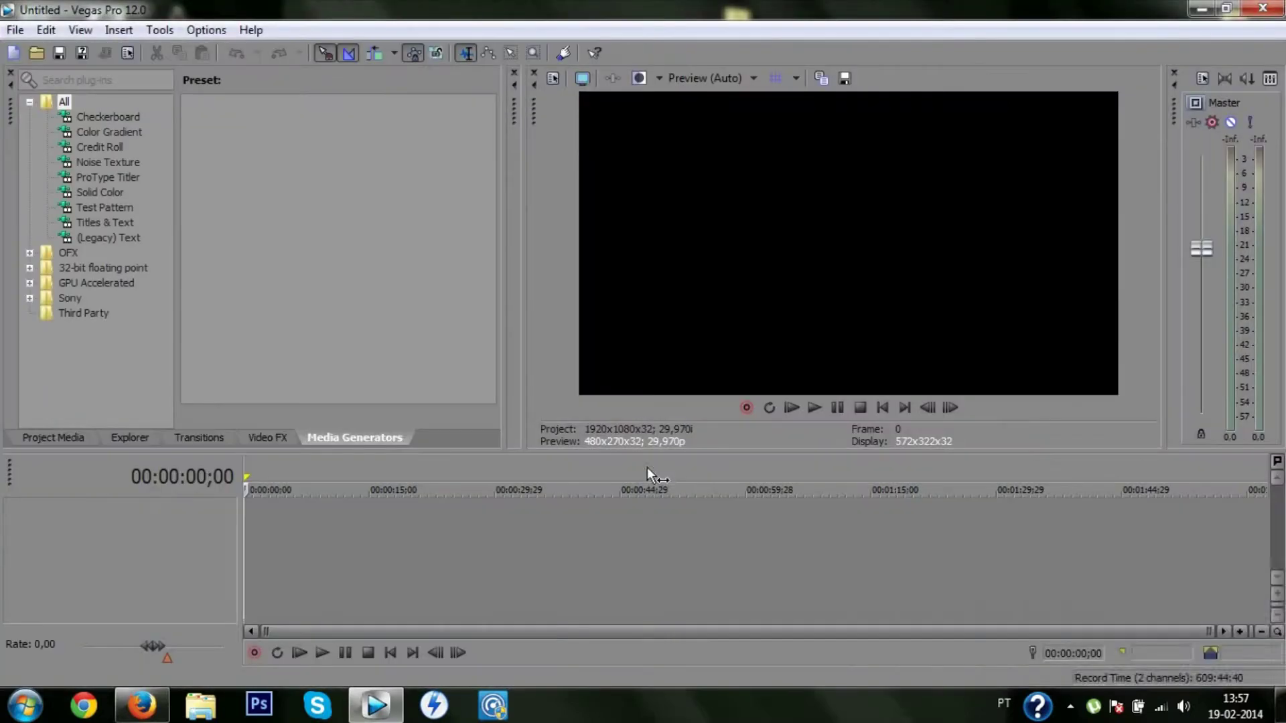
- Add the Noise Texture generator's Lightning preset as a clip at the start of the empty timeline
{"action": "left_click", "coordinate": [107, 162]}
{"action": "scroll", "coordinate": [236, 228], "scroll_direction": "down", "scroll_amount": 5}
{"action": "left_click", "coordinate": [236, 224]}
{"action": "left_click_drag", "start_coordinate": [256, 529], "coordinate": [259, 529]}
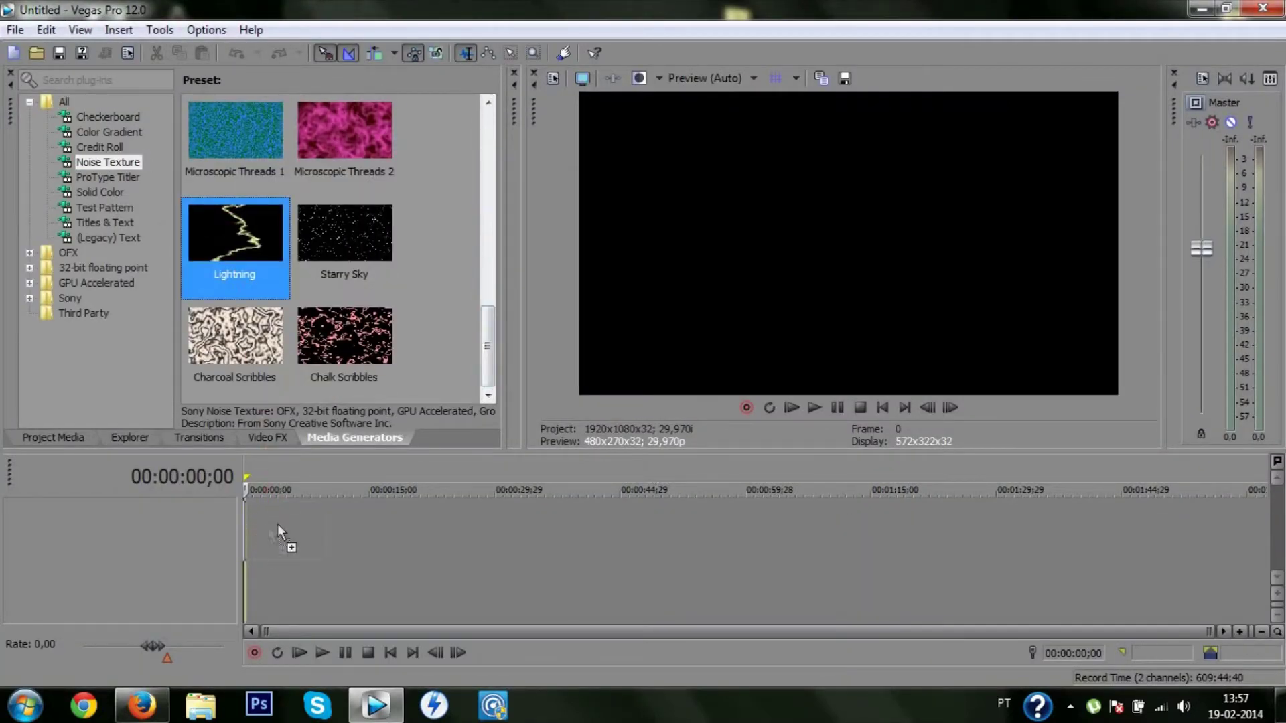
- Set the lightning's Color 1 to bright blue (0,05; 0,59; 1,0; 1,0) in the Noise Texture settings
{"action": "left_click", "coordinate": [625, 313]}
{"action": "left_click", "coordinate": [621, 533]}
{"action": "left_click_drag", "start_coordinate": [462, 402], "coordinate": [520, 360]}
{"action": "left_click", "coordinate": [782, 491]}
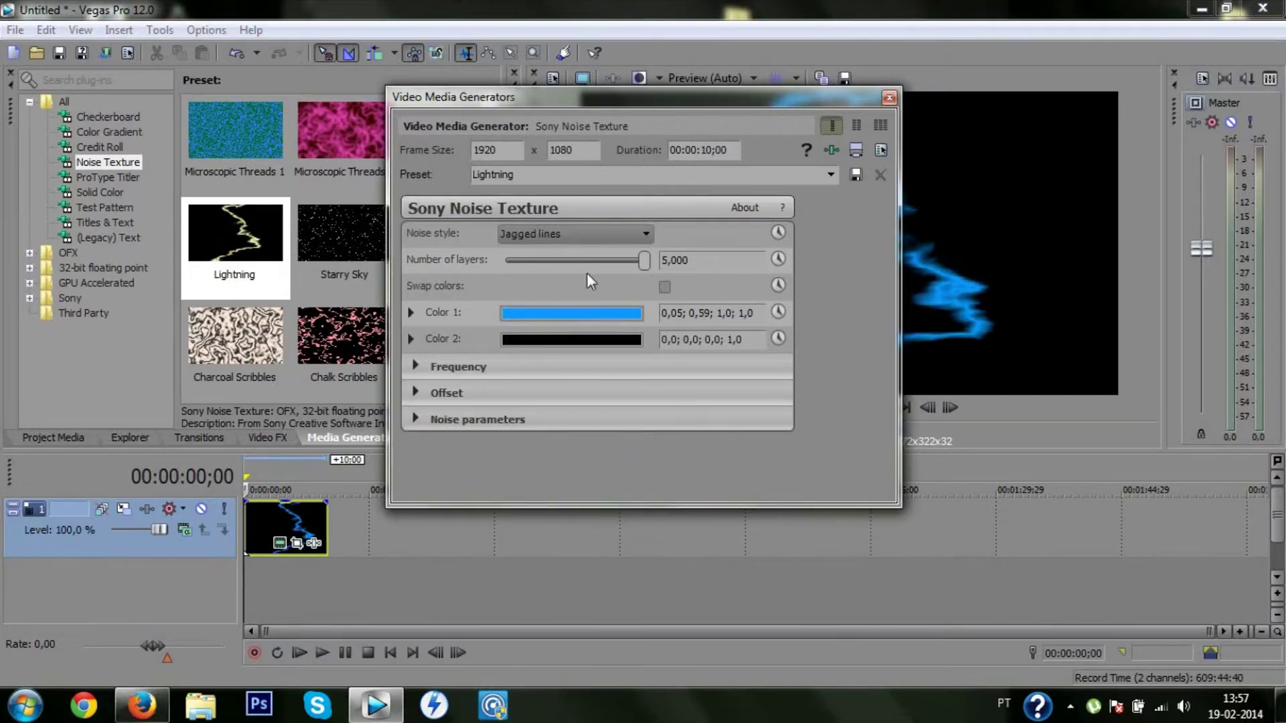
{"action": "left_click", "coordinate": [889, 97]}
- Scale track 1 about its center in Track Motion, without keeping its proportions, into a small, roughly square frame
{"action": "left_click", "coordinate": [124, 508]}
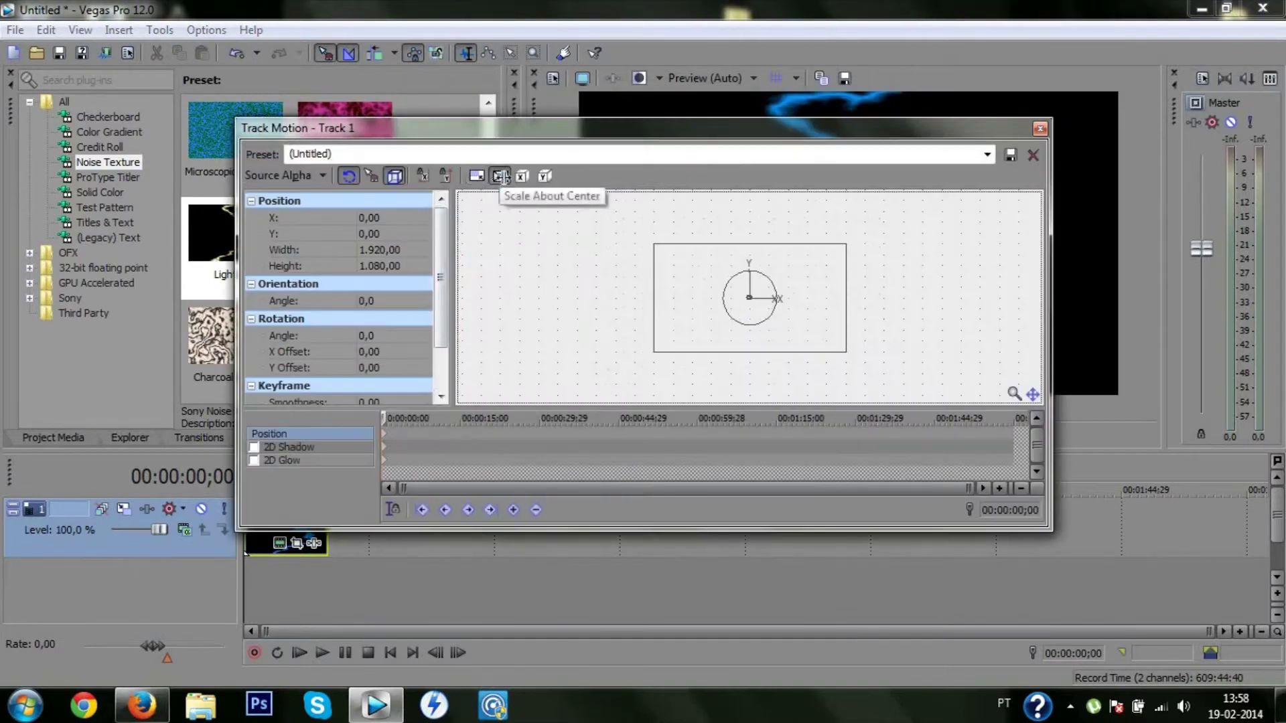
{"action": "left_click_drag", "start_coordinate": [834, 128], "coordinate": [369, 13]}
{"action": "left_click_drag", "start_coordinate": [380, 129], "coordinate": [267, 152]}
{"action": "left_click_drag", "start_coordinate": [241, 189], "coordinate": [284, 189]}
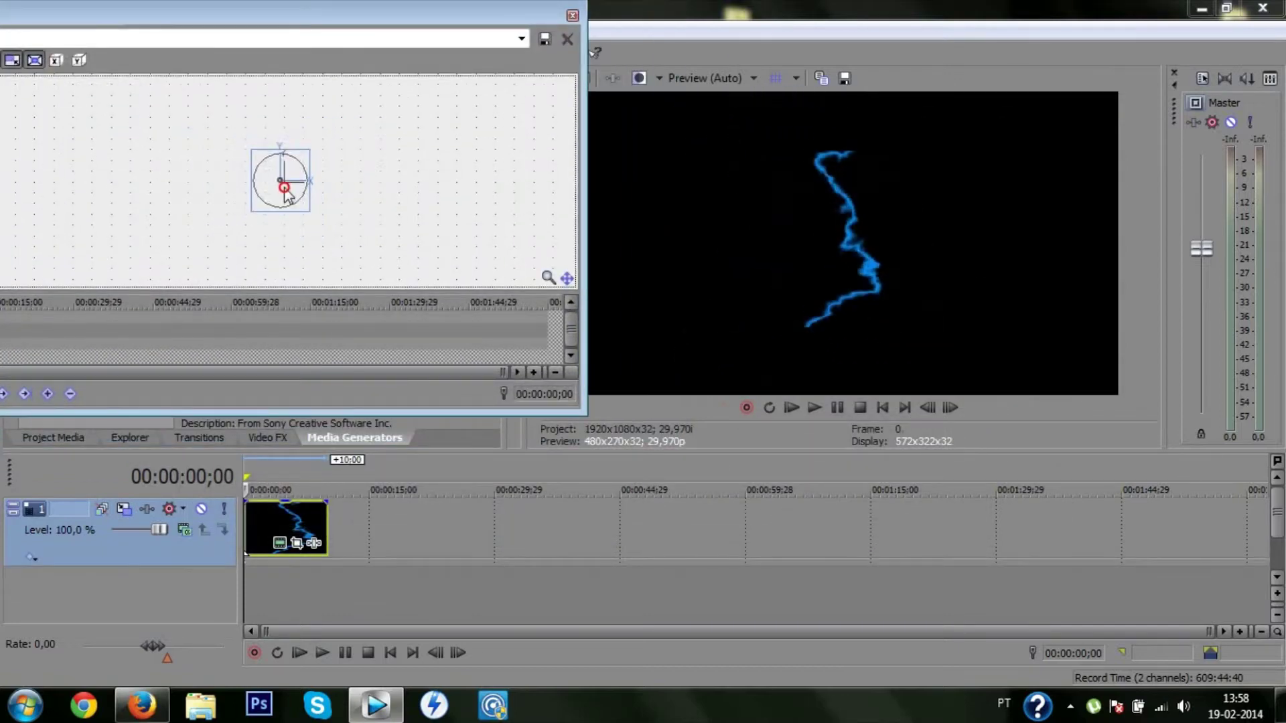
{"action": "left_click", "coordinate": [573, 15]}
- Animate the Noise Texture's offset progress, keyframed at 0,000 at the start and raised at the end of the clip
{"action": "left_click", "coordinate": [280, 542]}
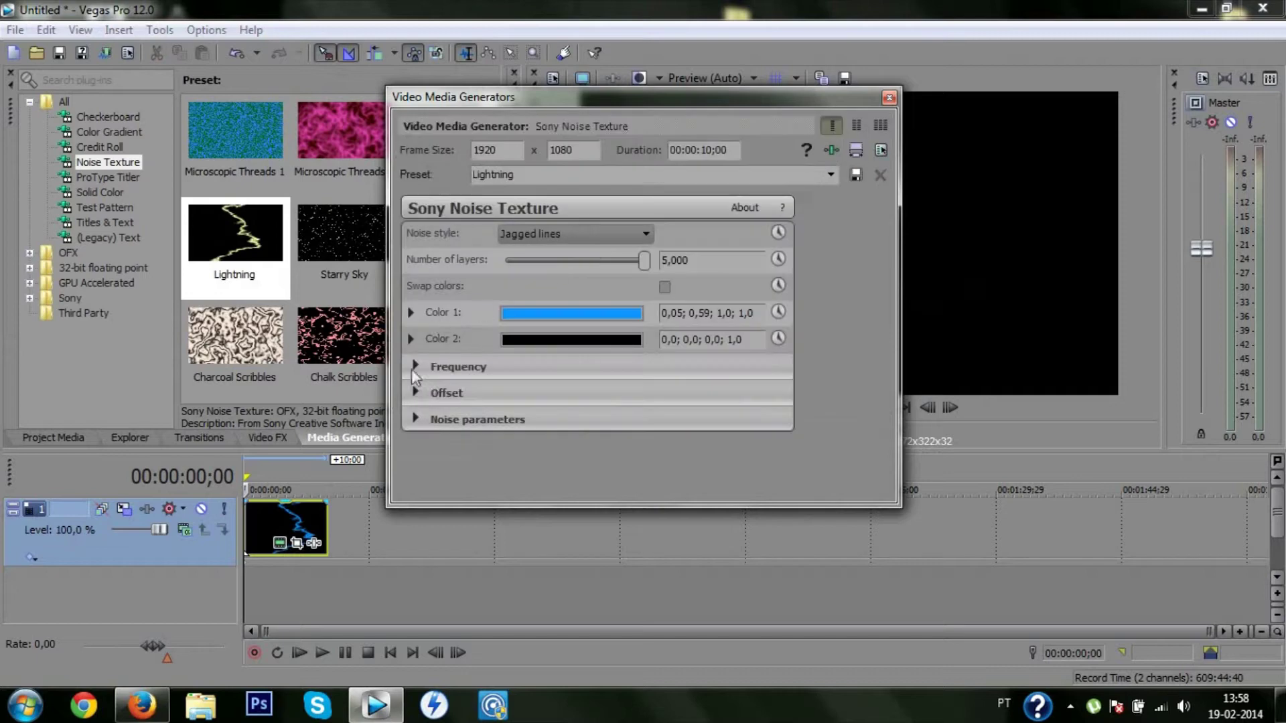
{"action": "left_click", "coordinate": [412, 366]}
{"action": "left_click", "coordinate": [415, 445]}
{"action": "scroll", "coordinate": [851, 461], "scroll_direction": "down", "scroll_amount": 2}
{"action": "left_click", "coordinate": [815, 459]}
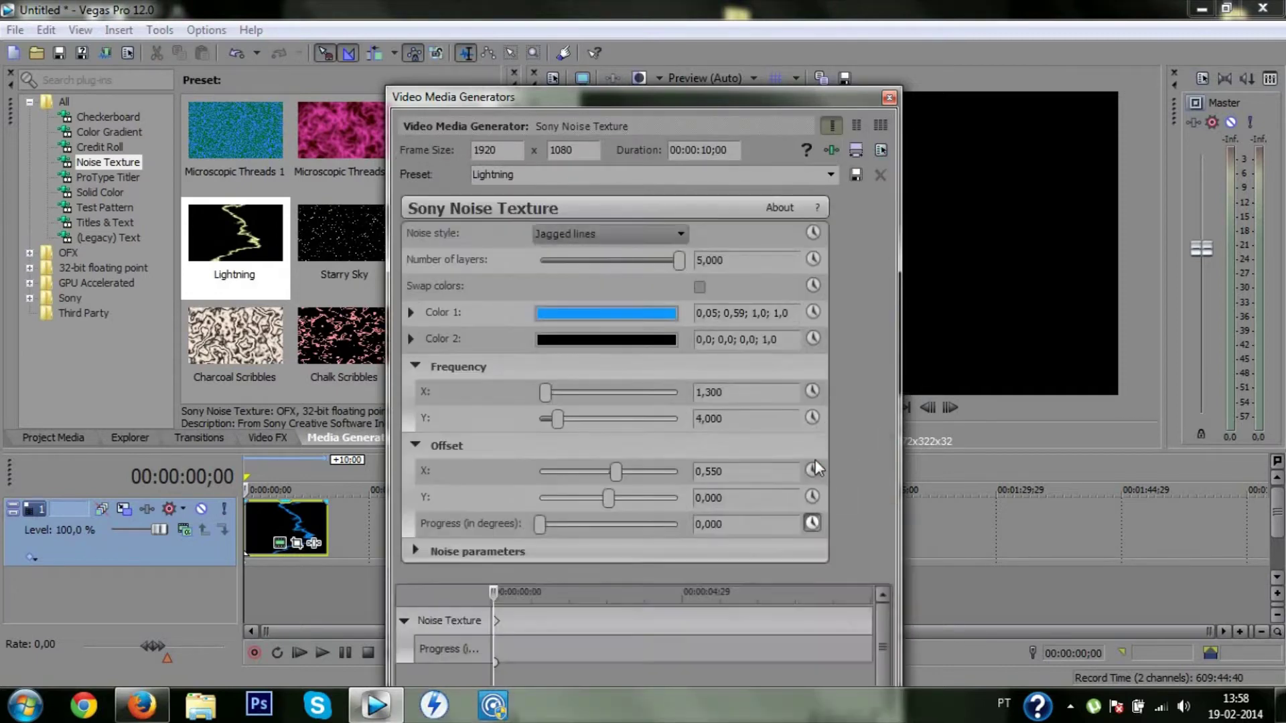
{"action": "left_click_drag", "start_coordinate": [495, 593], "coordinate": [934, 605]}
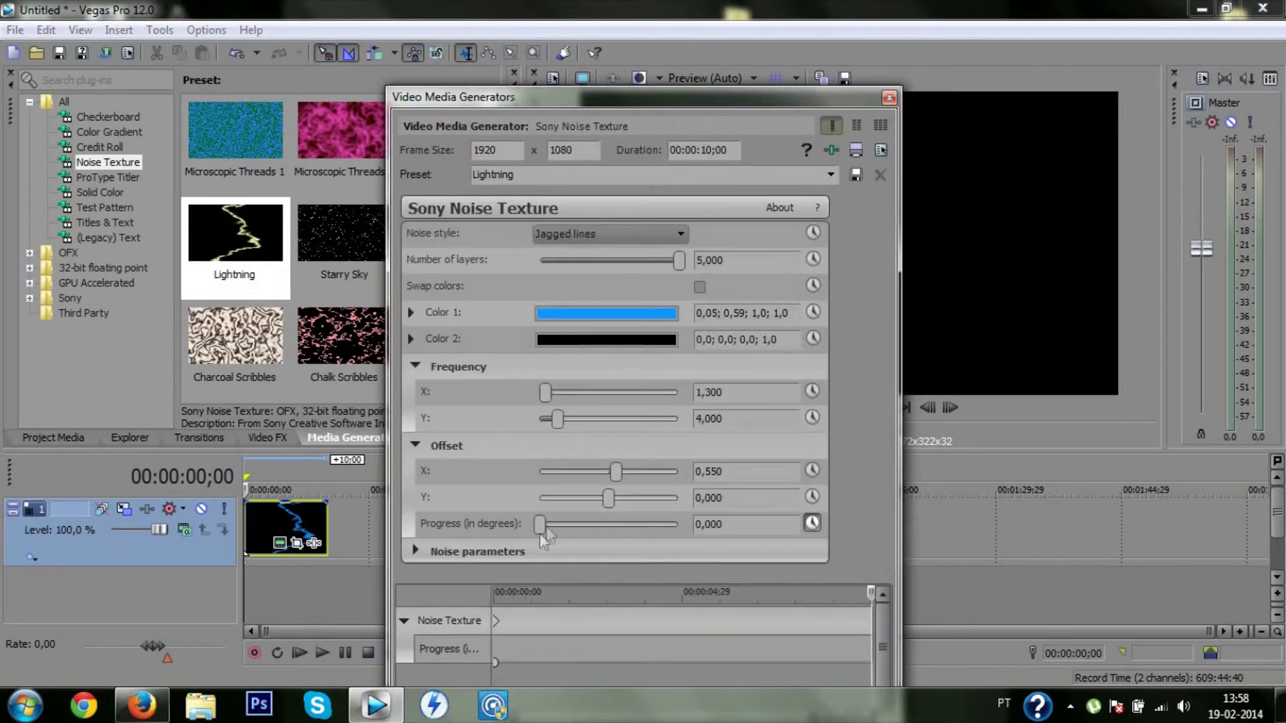
{"action": "left_click_drag", "start_coordinate": [1026, 498], "coordinate": [1050, 494]}
{"action": "left_click", "coordinate": [889, 98]}
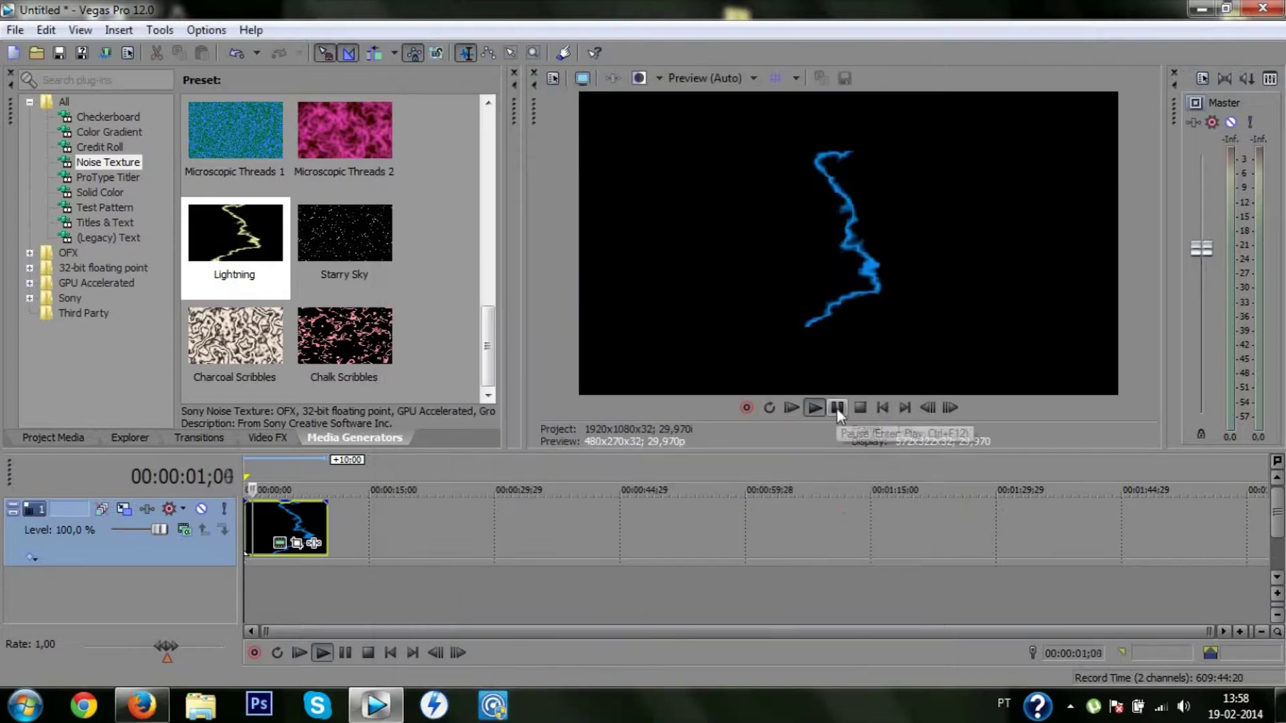
- Preview the animated lightning and return the playhead to the start of the timeline
{"action": "left_click", "coordinate": [837, 408]}
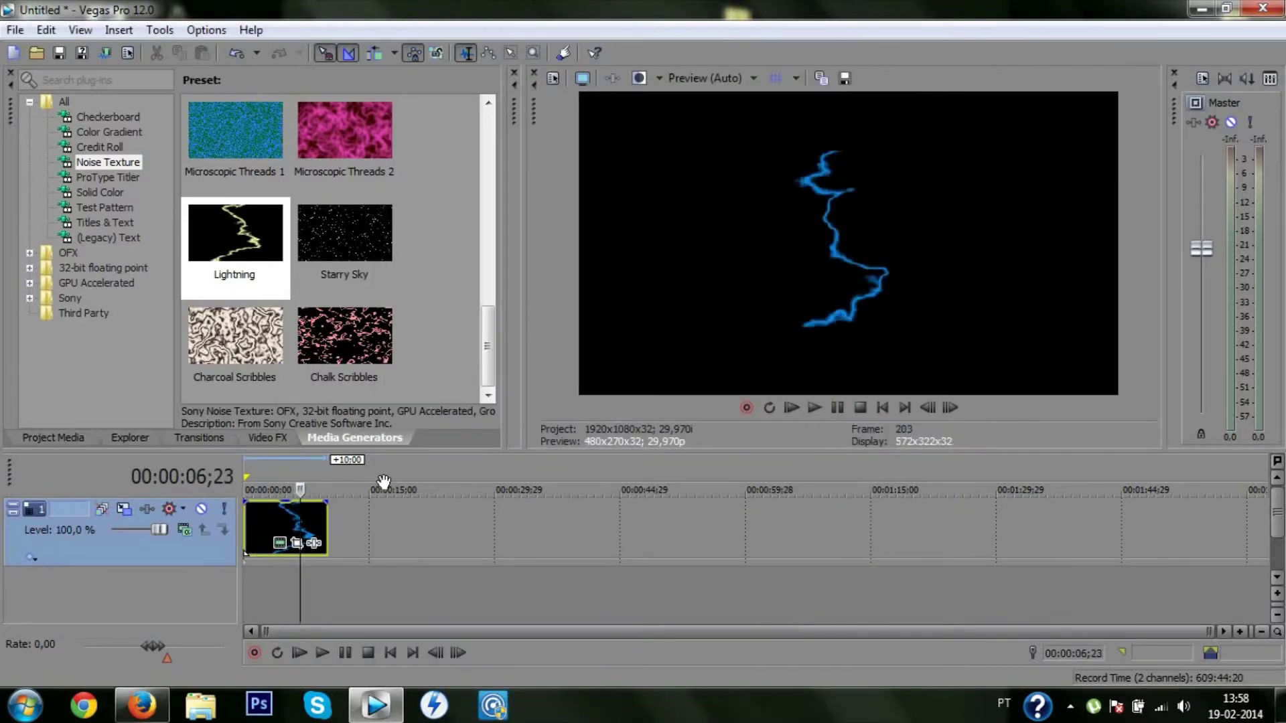
{"action": "key", "text": "Home"}
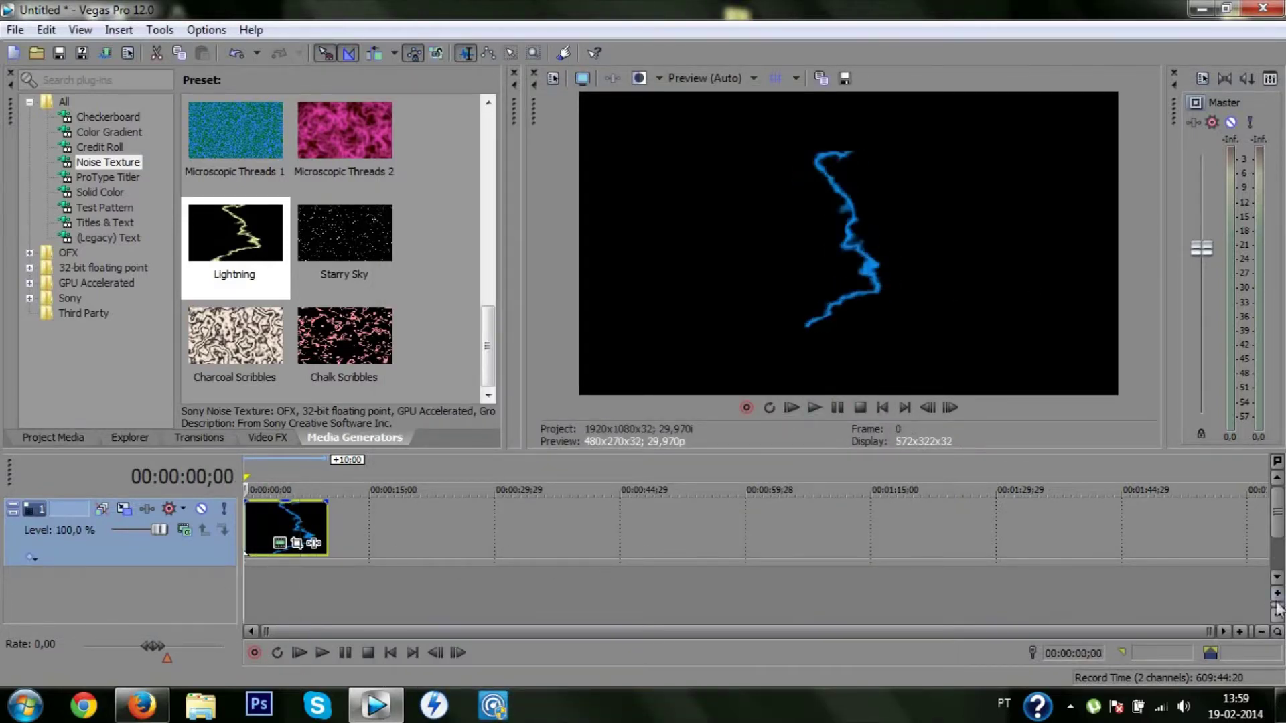
{"action": "left_click_drag", "start_coordinate": [1278, 604], "coordinate": [1277, 618]}
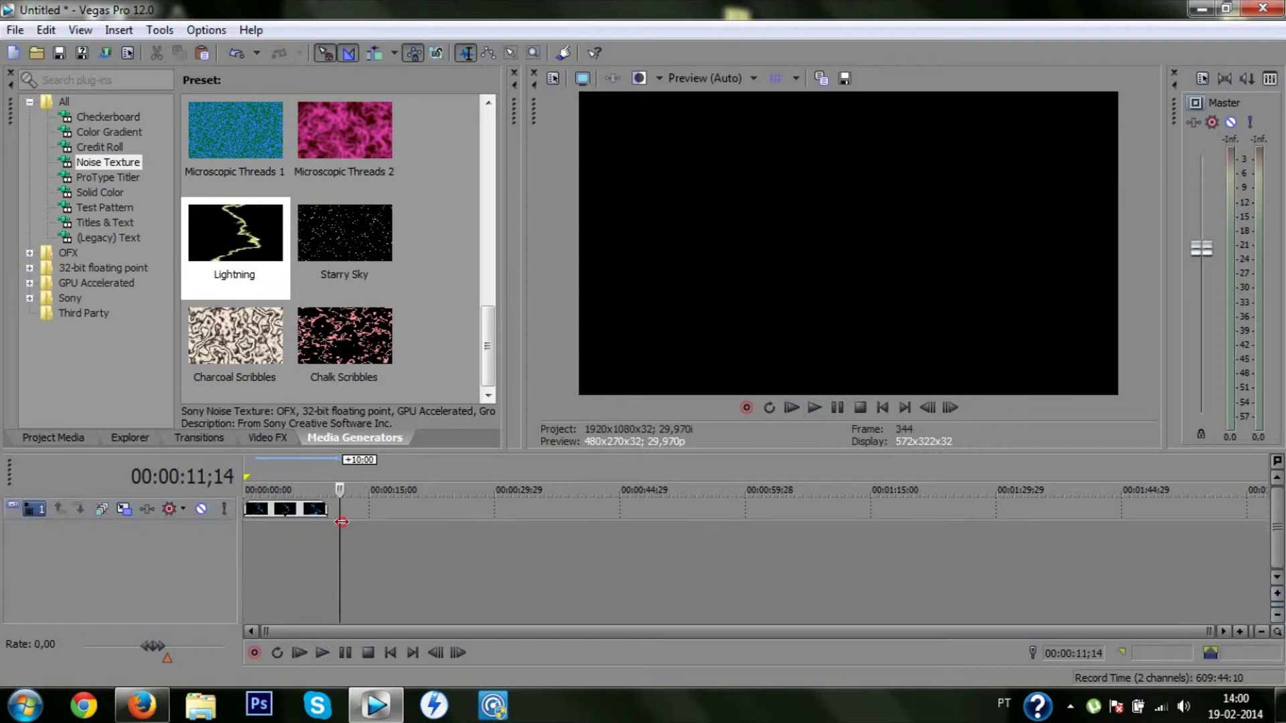
{"action": "key", "text": "Home"}
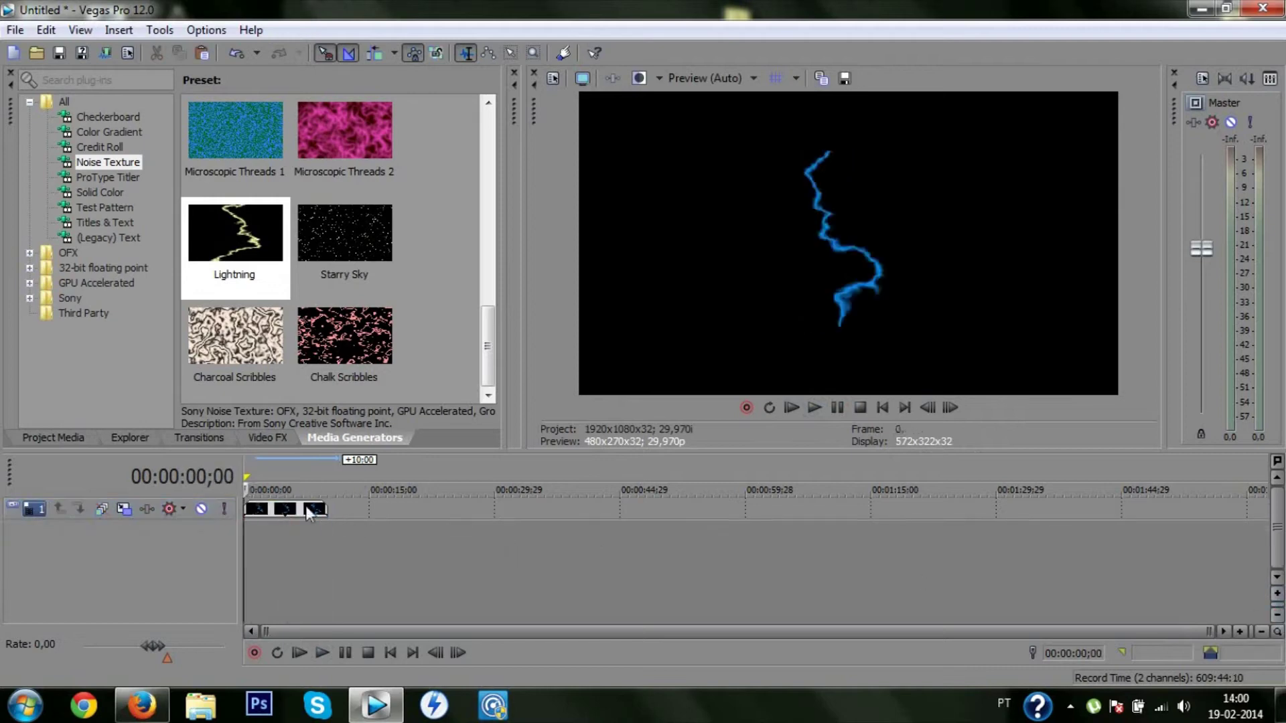
- Duplicate the lightning track until the timeline holds five identical tracks
{"action": "right_click", "coordinate": [215, 515]}
{"action": "left_click", "coordinate": [323, 278]}
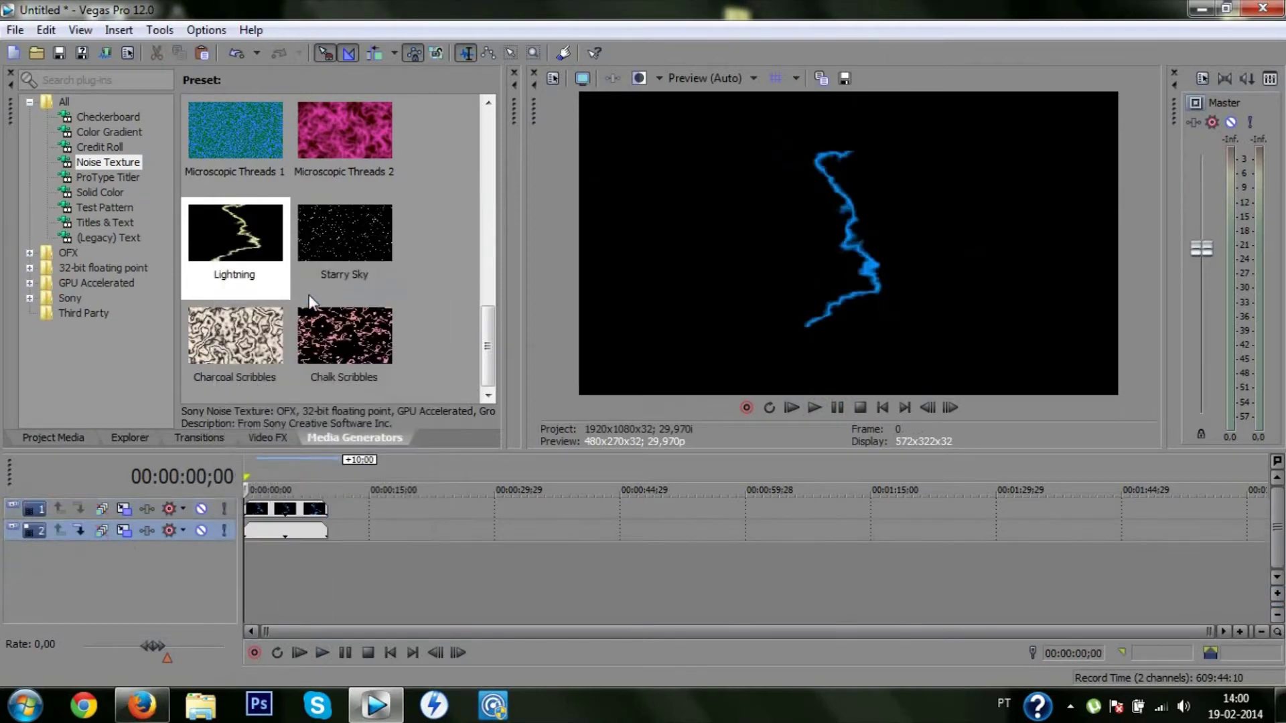
{"action": "right_click", "coordinate": [214, 514]}
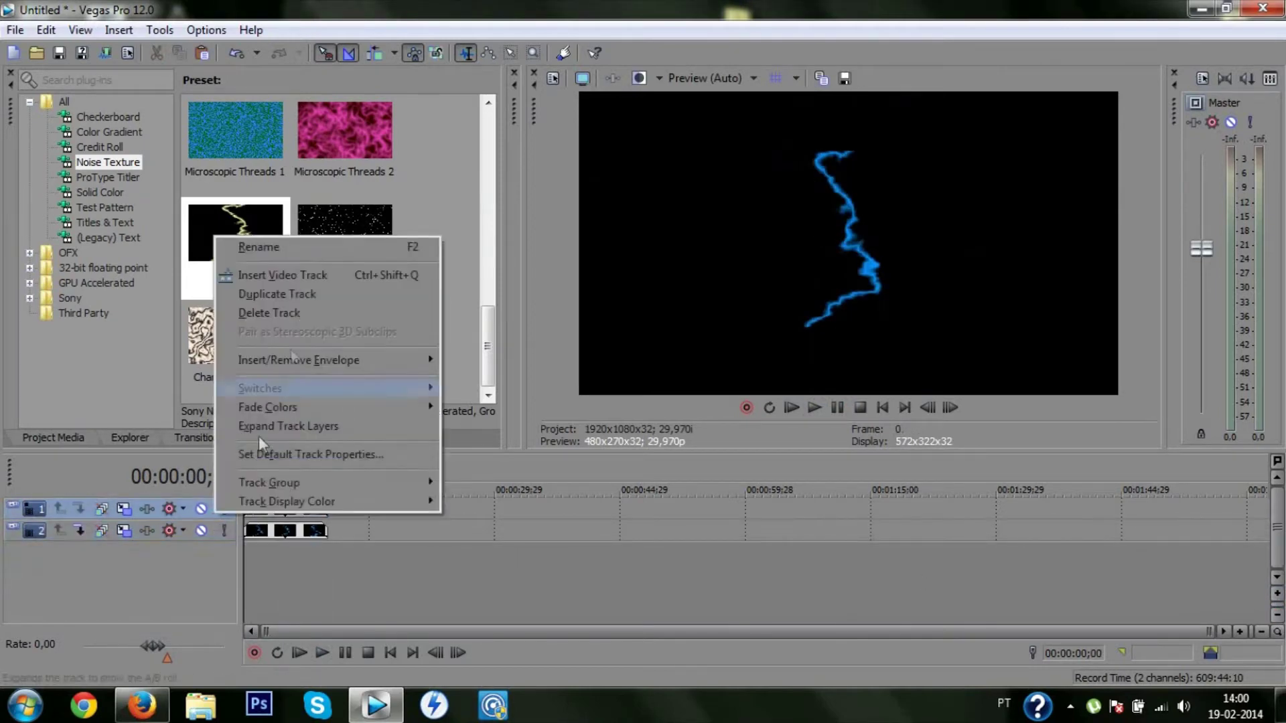
{"action": "left_click", "coordinate": [303, 292]}
{"action": "right_click", "coordinate": [215, 516]}
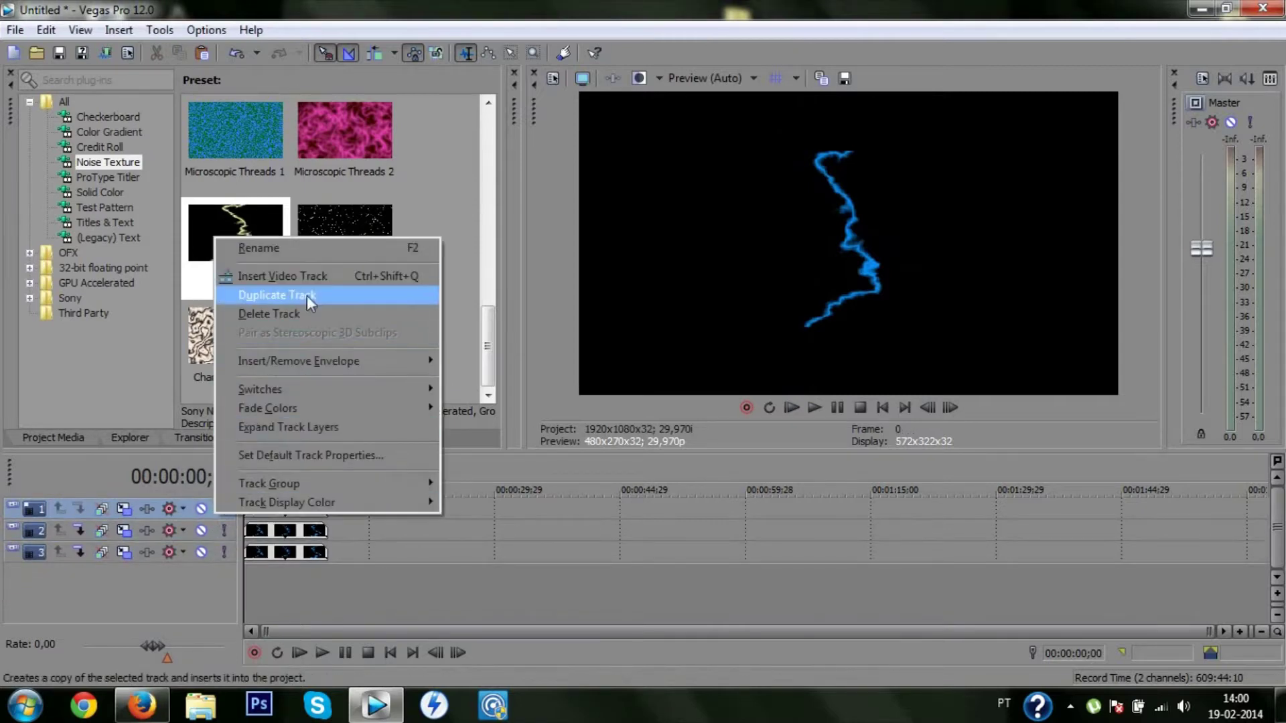
{"action": "left_click", "coordinate": [305, 293]}
- Change the compositing mode of tracks 3, 4 and 5 to a brightening blend
{"action": "left_click", "coordinate": [183, 574]}
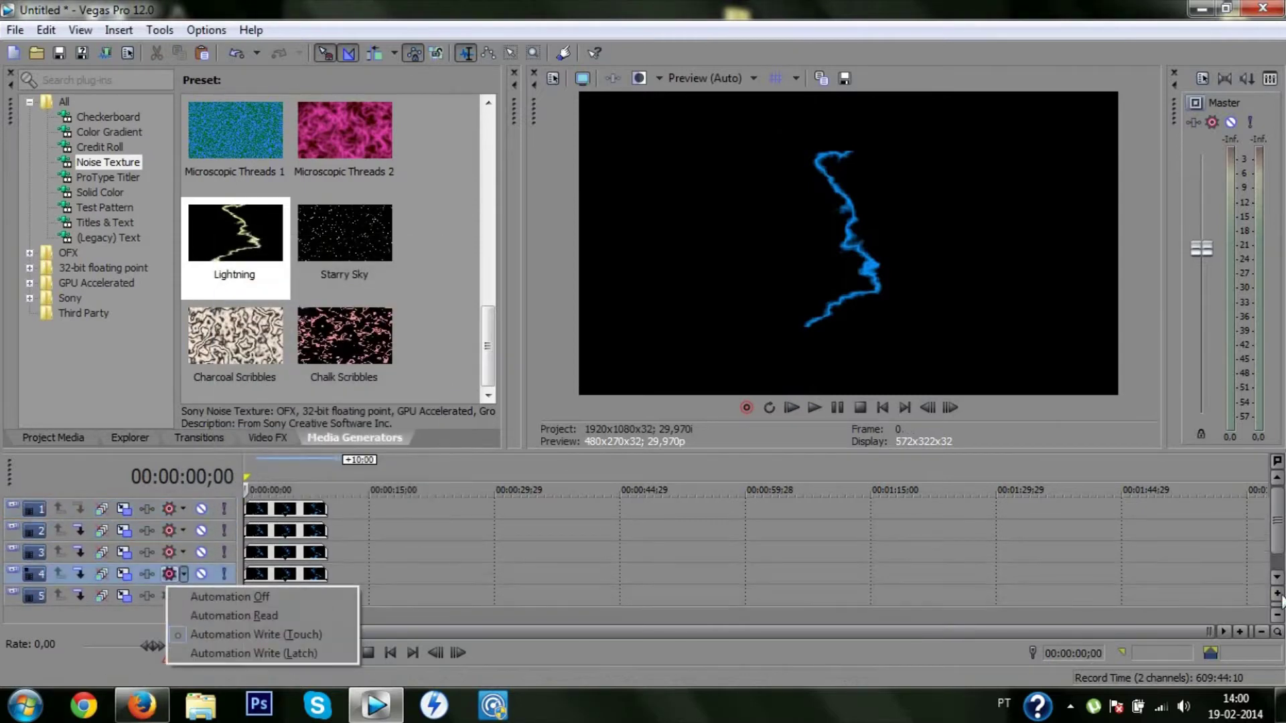
{"action": "key", "text": "ctrl+shift+Down"}
{"action": "left_click", "coordinate": [184, 529]}
{"action": "left_click", "coordinate": [231, 282]}
{"action": "left_click", "coordinate": [184, 584]}
{"action": "left_click", "coordinate": [231, 338]}
{"action": "left_click", "coordinate": [1277, 578]}
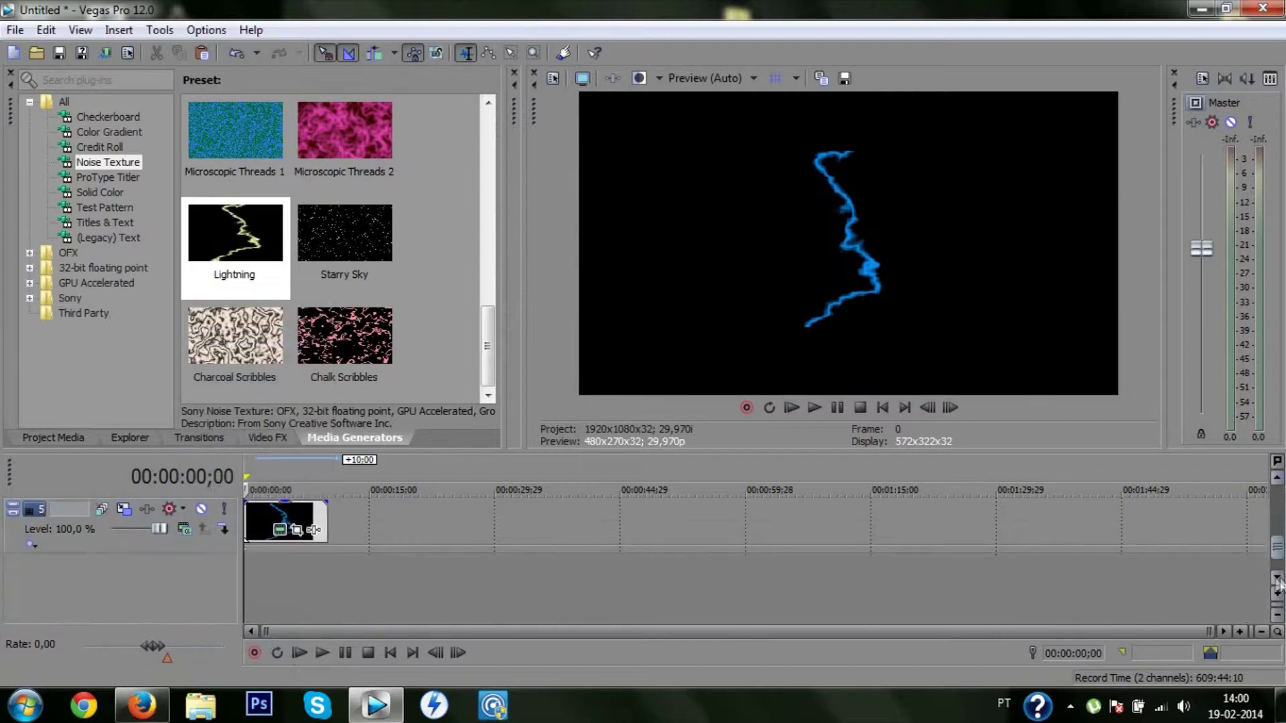
{"action": "left_click", "coordinate": [185, 529]}
{"action": "left_click", "coordinate": [252, 338]}
- Apply the same brightening compositing mode to tracks 2 and 1
{"action": "scroll", "coordinate": [195, 529], "scroll_direction": "up", "scroll_amount": 3}
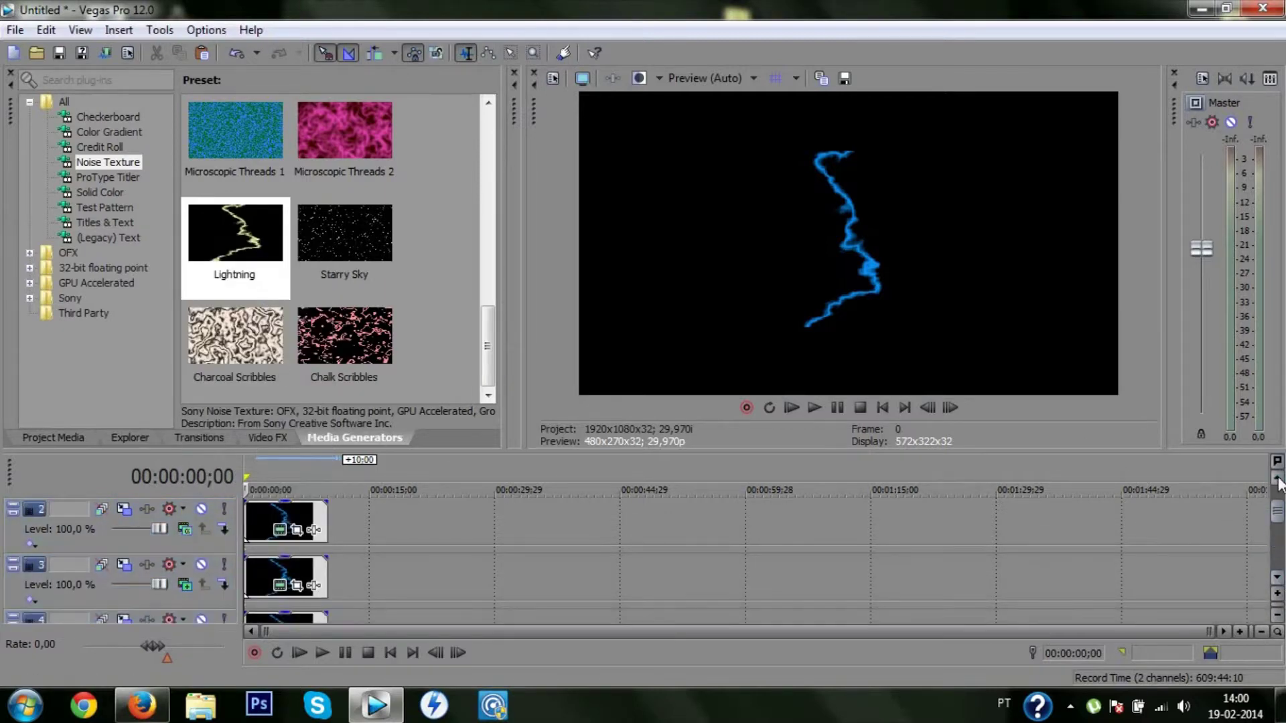
{"action": "left_click", "coordinate": [182, 529]}
{"action": "left_click", "coordinate": [301, 282]}
{"action": "scroll", "coordinate": [191, 541], "scroll_direction": "up", "scroll_amount": 1}
{"action": "left_click", "coordinate": [185, 530]}
{"action": "left_click", "coordinate": [291, 284]}
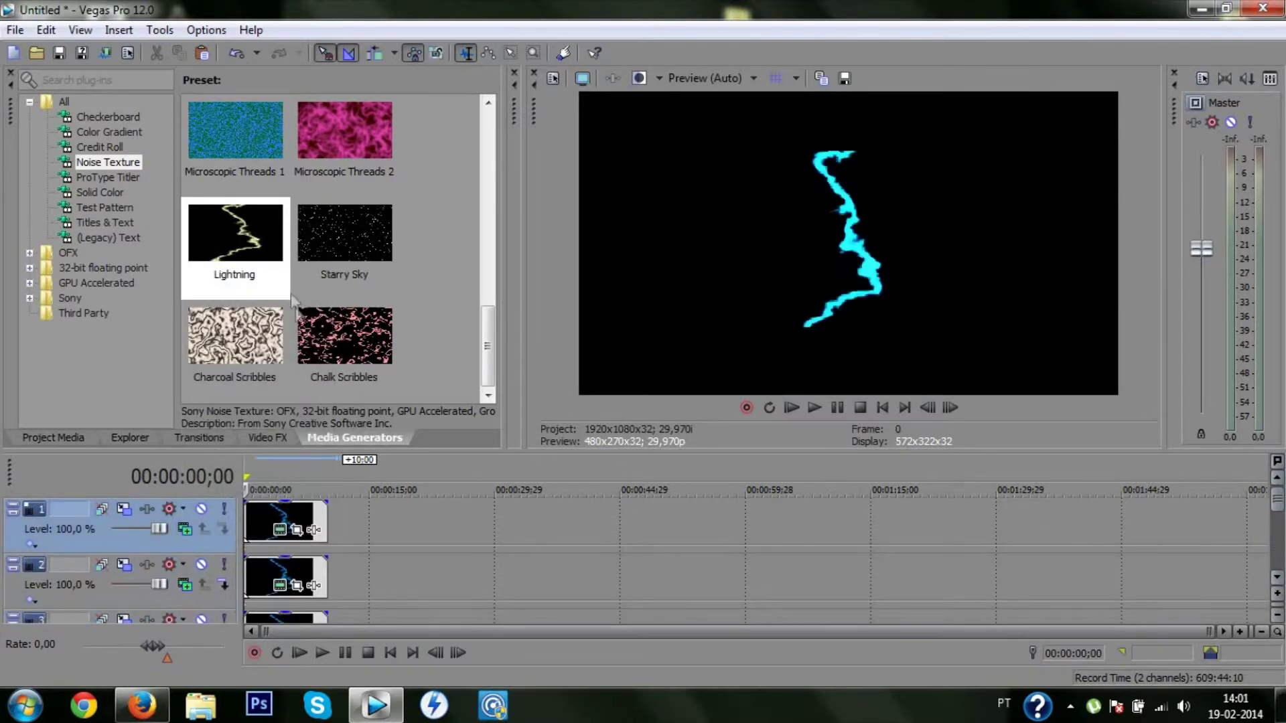
- Rotate tracks 1 and 2 to different angles in Track Motion so their lightning bolts fan out from the center
{"action": "left_click", "coordinate": [123, 510]}
{"action": "left_click_drag", "start_coordinate": [299, 163], "coordinate": [344, 218]}
{"action": "left_click", "coordinate": [575, 13]}
{"action": "left_click", "coordinate": [124, 565]}
{"action": "left_click", "coordinate": [575, 13]}
- Rotate tracks 3 and 4 in Track Motion to fill the remaining gaps in the circular lightning burst
{"action": "scroll", "coordinate": [154, 556], "scroll_direction": "down", "scroll_amount": 1}
{"action": "left_click", "coordinate": [125, 565]}
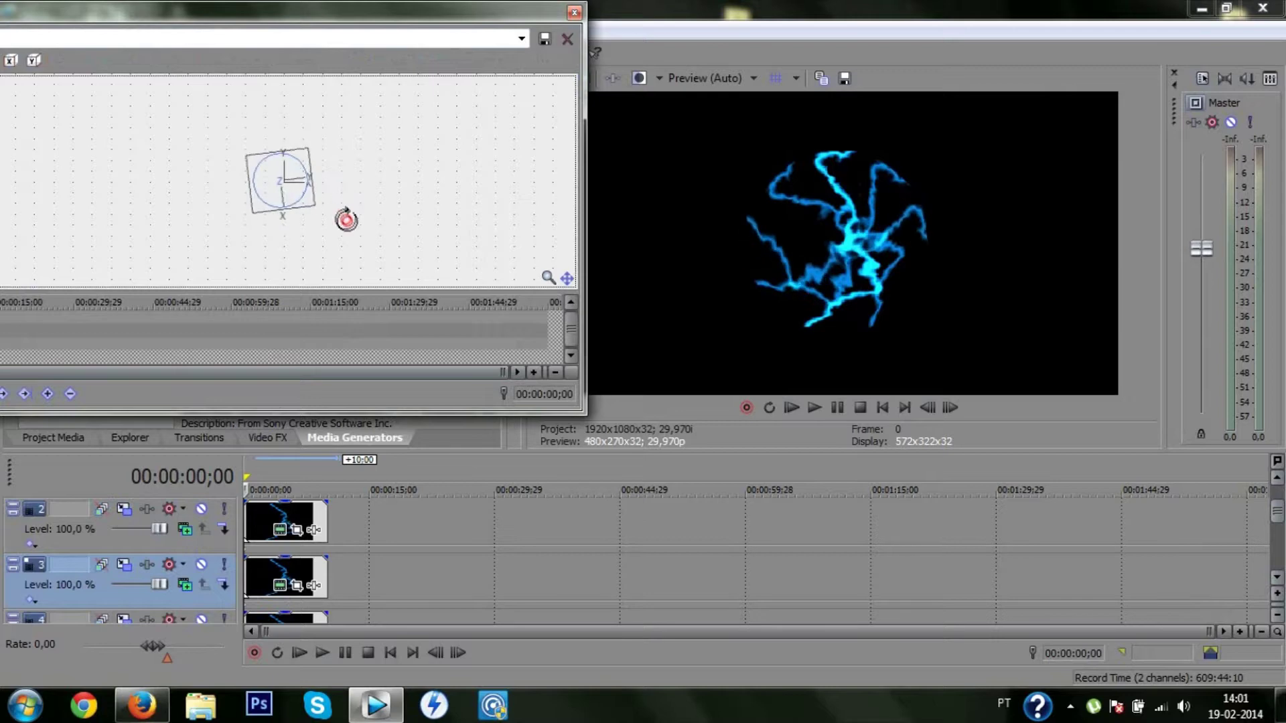
{"action": "left_click", "coordinate": [575, 14]}
{"action": "left_click", "coordinate": [1278, 580]}
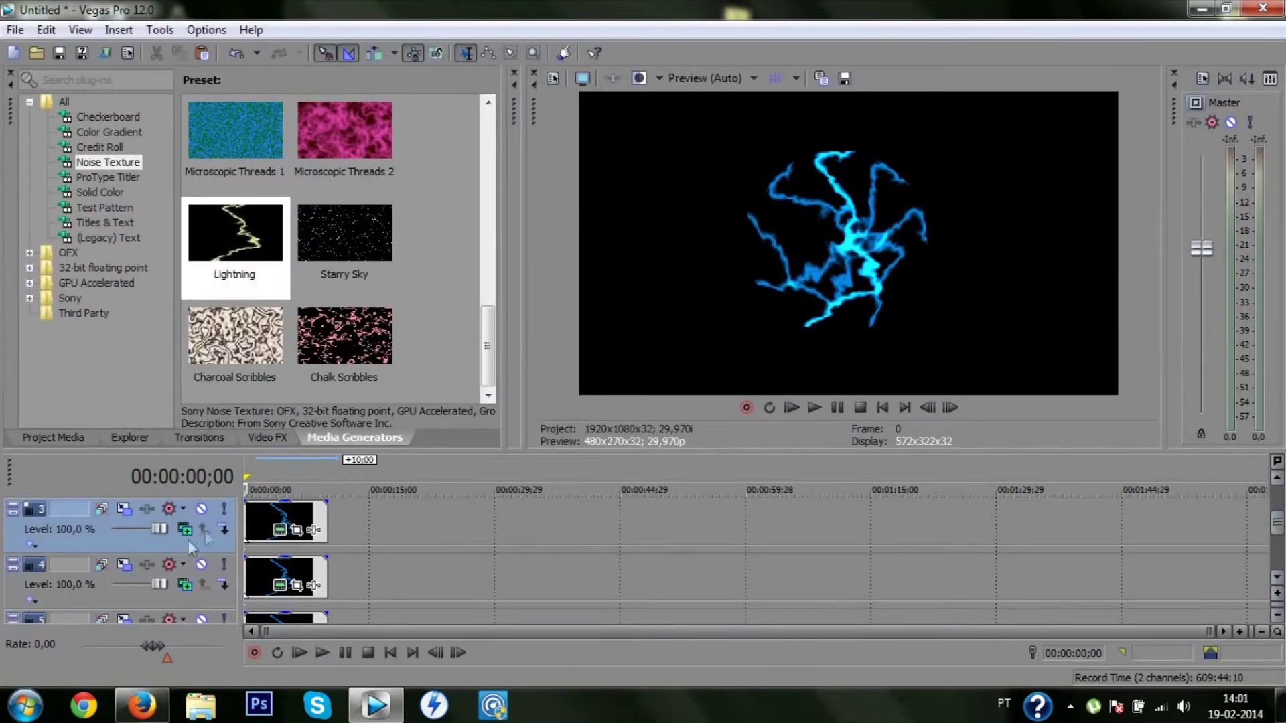
{"action": "left_click", "coordinate": [124, 567]}
{"action": "left_click_drag", "start_coordinate": [301, 167], "coordinate": [285, 407]}
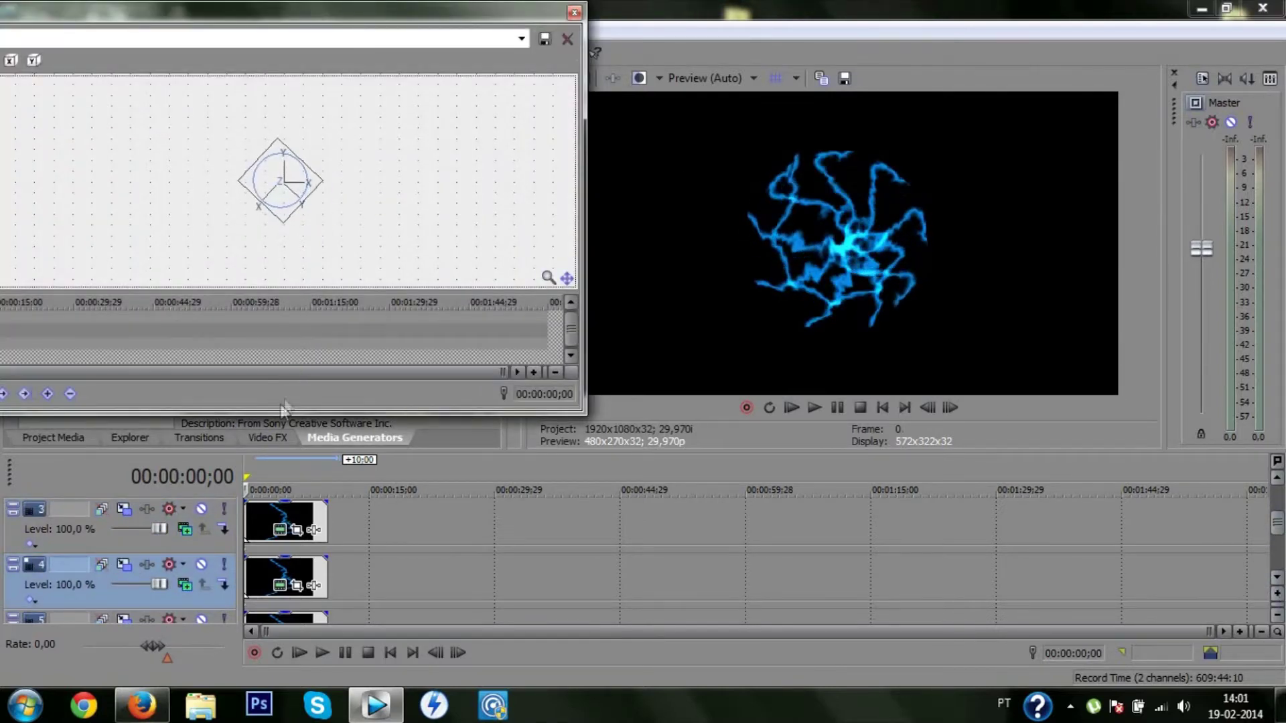
{"action": "left_click", "coordinate": [575, 12]}
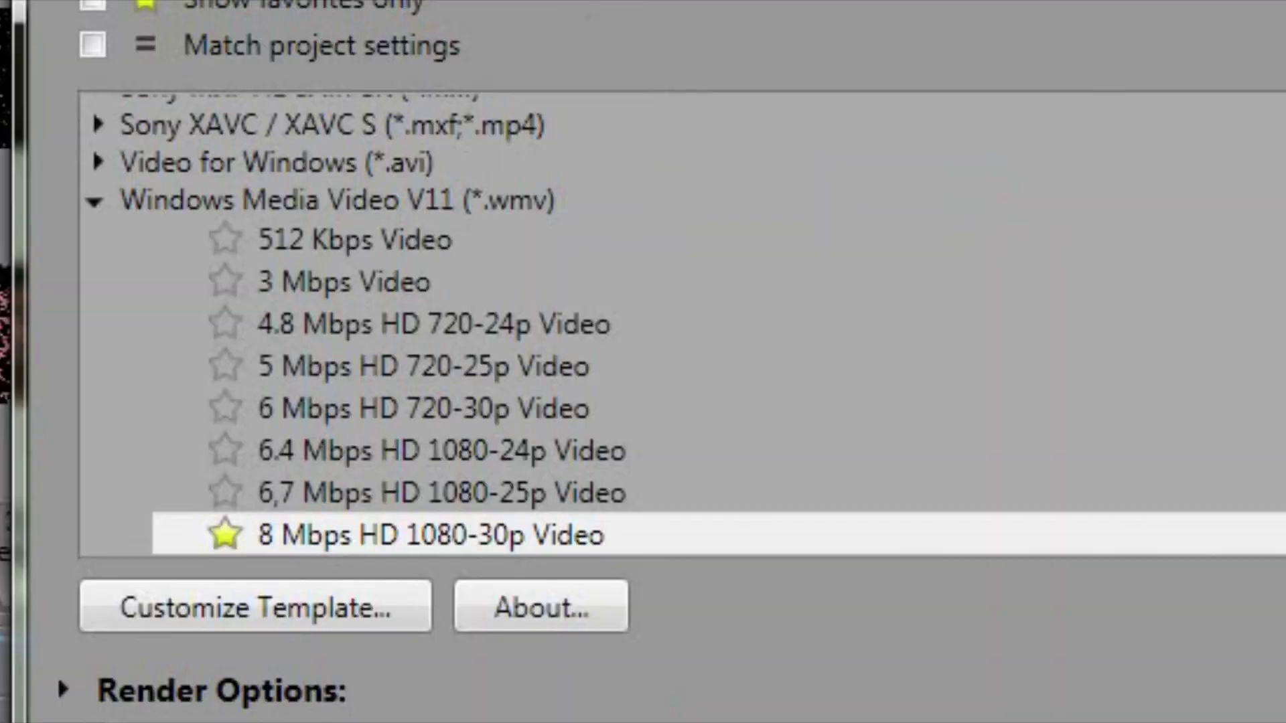
- Render the project to the Desktop as 1, using the Windows Media Video V11 template 8 Mbps HD 1080-30p Video
{"action": "left_click", "coordinate": [539, 535]}
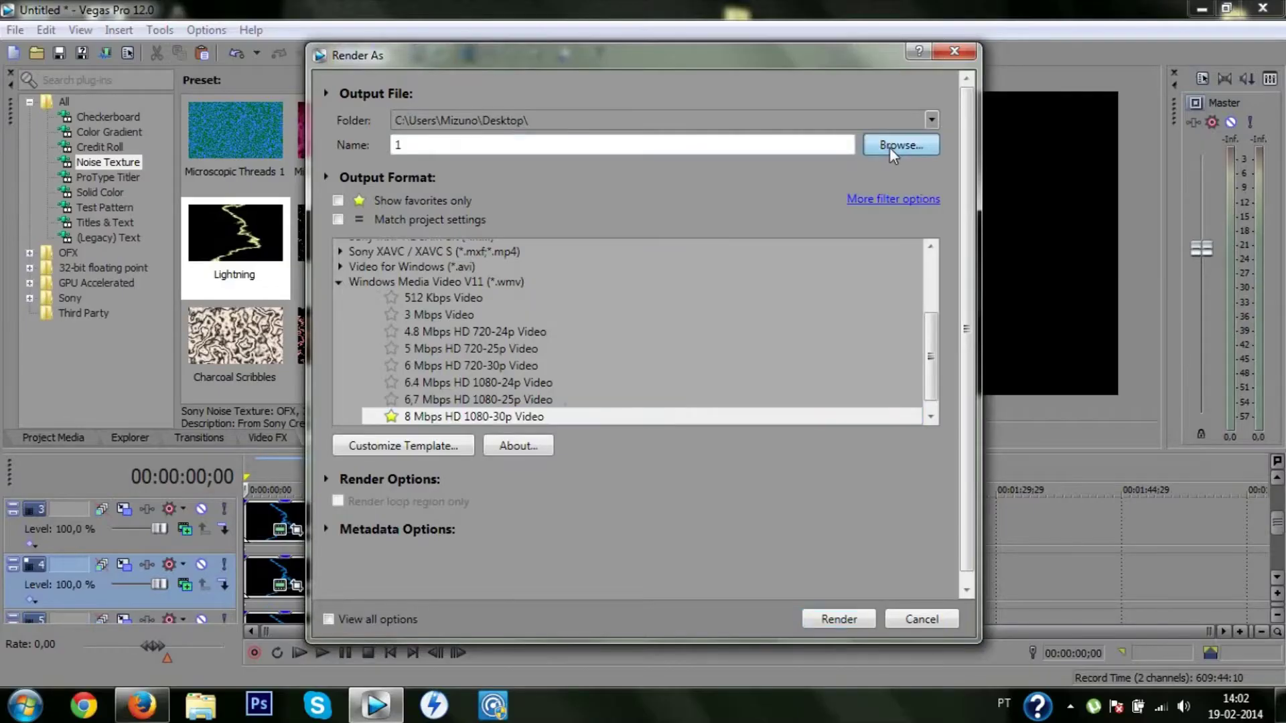
{"action": "left_click", "coordinate": [890, 148]}
{"action": "double_click", "coordinate": [877, 240]}
{"action": "left_click", "coordinate": [795, 492]}
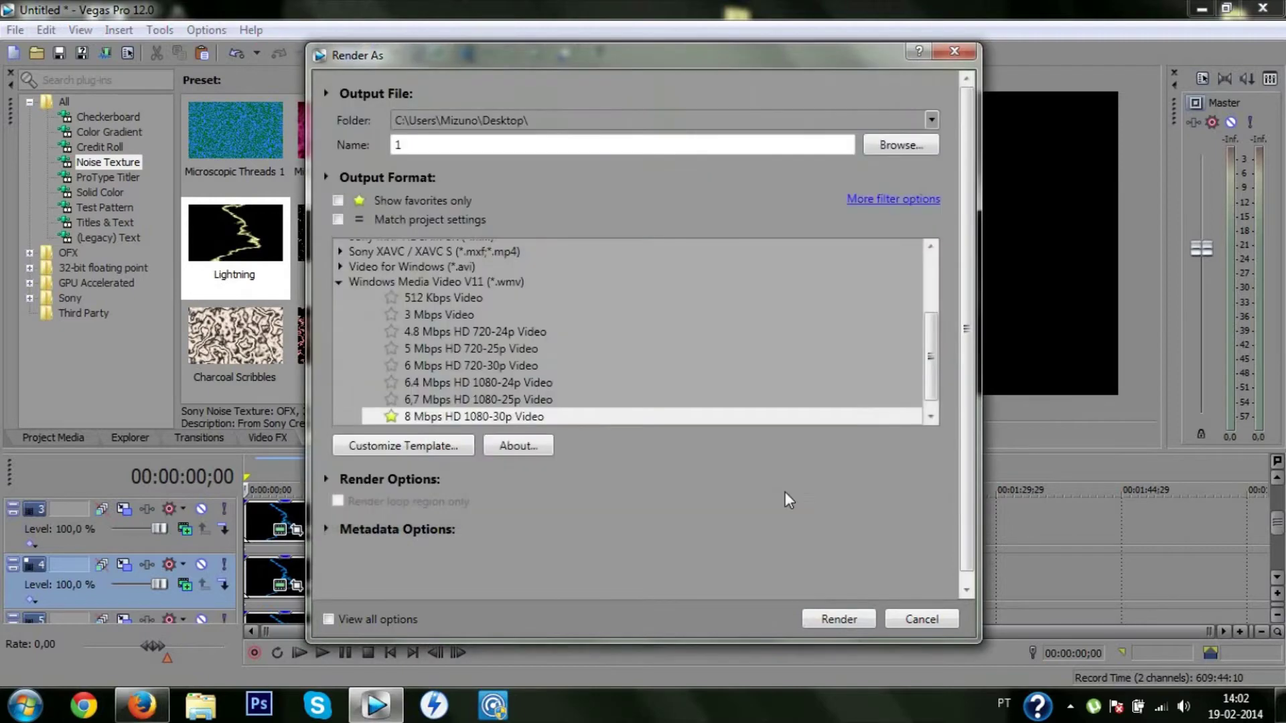
{"action": "left_click", "coordinate": [835, 620]}
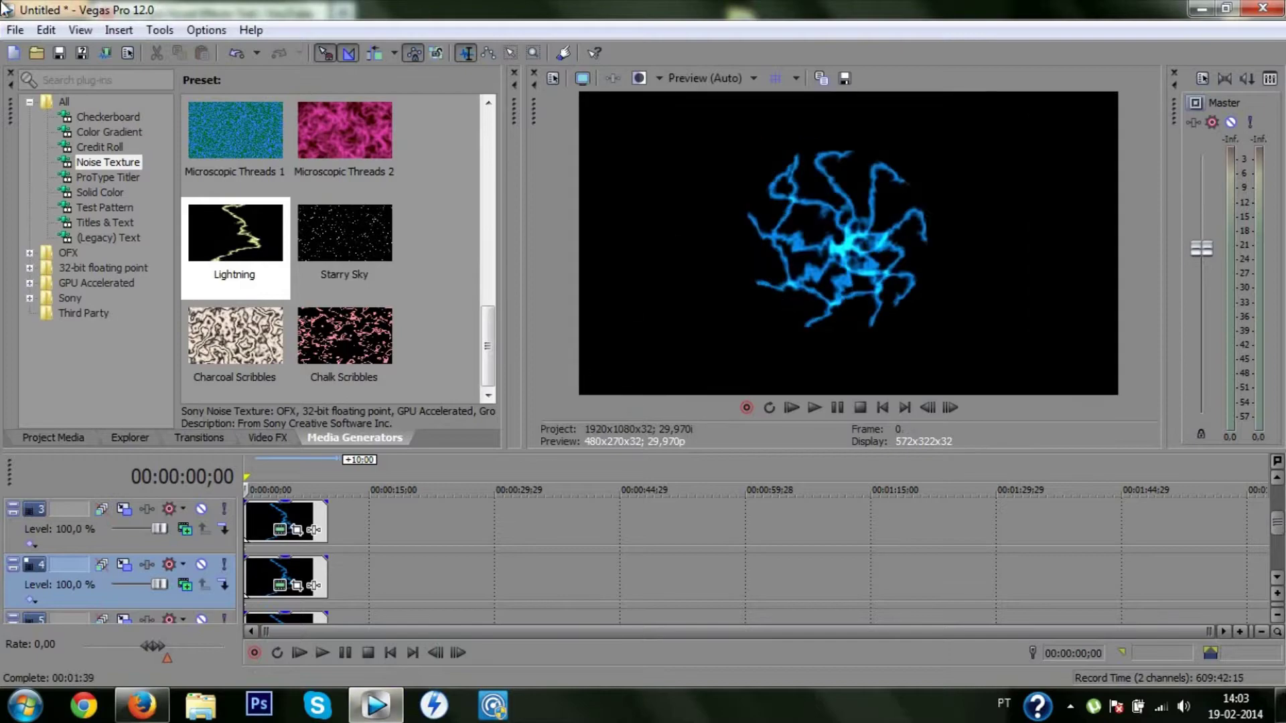
- Start a new project and open the rendered lightning video onto its timeline
{"action": "key", "text": "ctrl+n"}
{"action": "left_click", "coordinate": [659, 303]}
{"action": "left_click", "coordinate": [14, 30]}
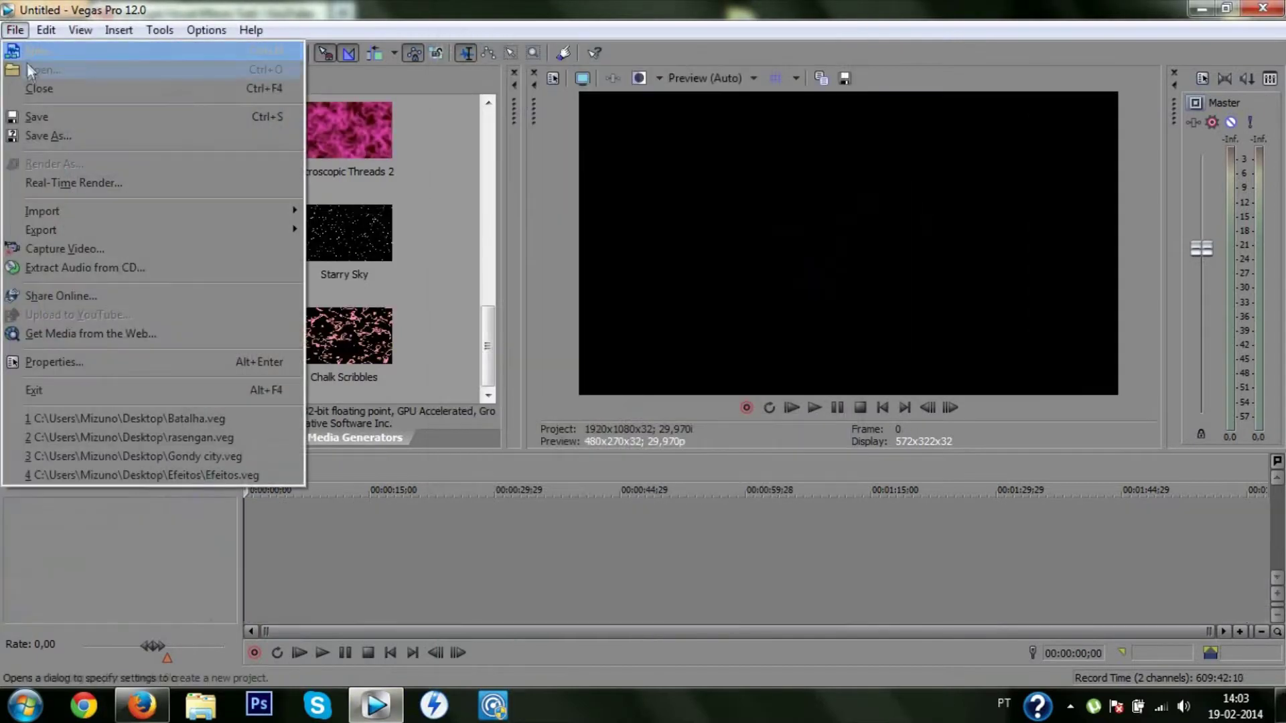
{"action": "left_click", "coordinate": [39, 69]}
{"action": "left_click", "coordinate": [72, 169]}
{"action": "left_click_drag", "start_coordinate": [627, 205], "coordinate": [628, 274]}
{"action": "left_click", "coordinate": [224, 261]}
{"action": "left_click", "coordinate": [484, 564]}
{"action": "left_click", "coordinate": [231, 214]}
{"action": "left_click", "coordinate": [486, 581]}
{"action": "left_click", "coordinate": [638, 338]}
{"action": "left_click", "coordinate": [796, 296]}
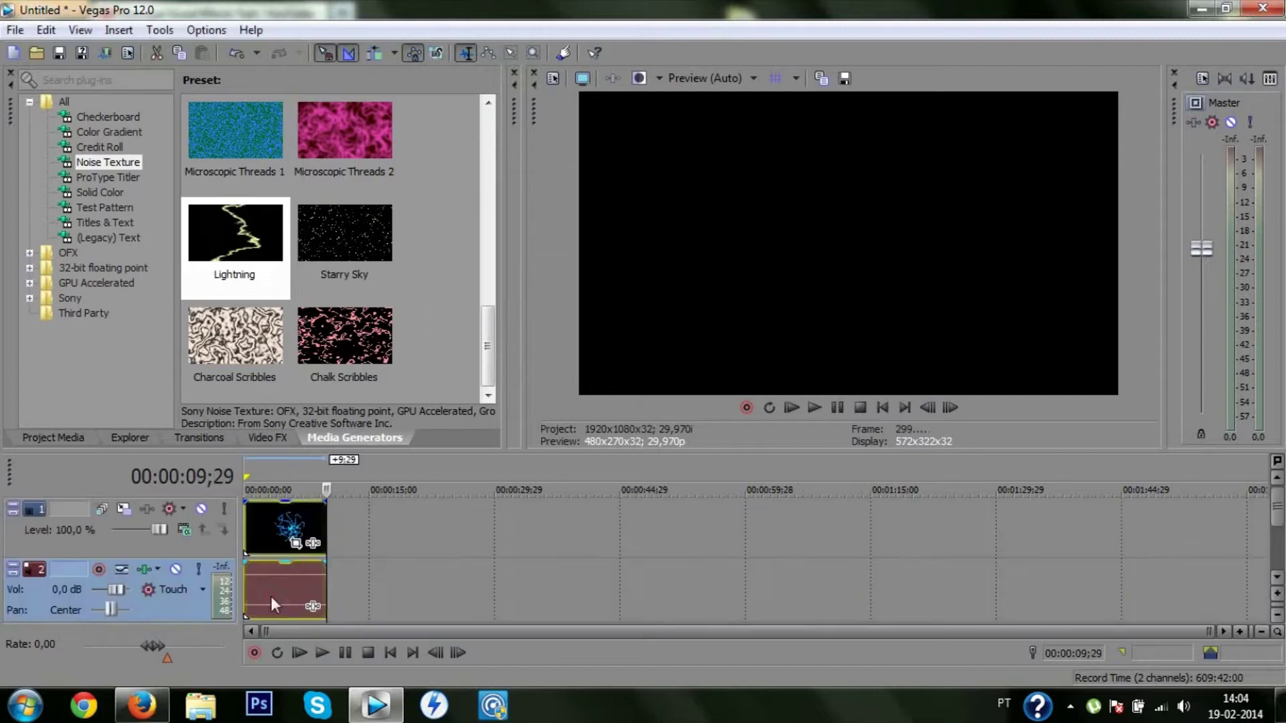
- Delete the video's audio track and apply the Swirl effect's Maximum Swirl, Clockwise preset to the lightning clip
{"action": "left_click", "coordinate": [271, 596]}
{"action": "key", "text": "Delete"}
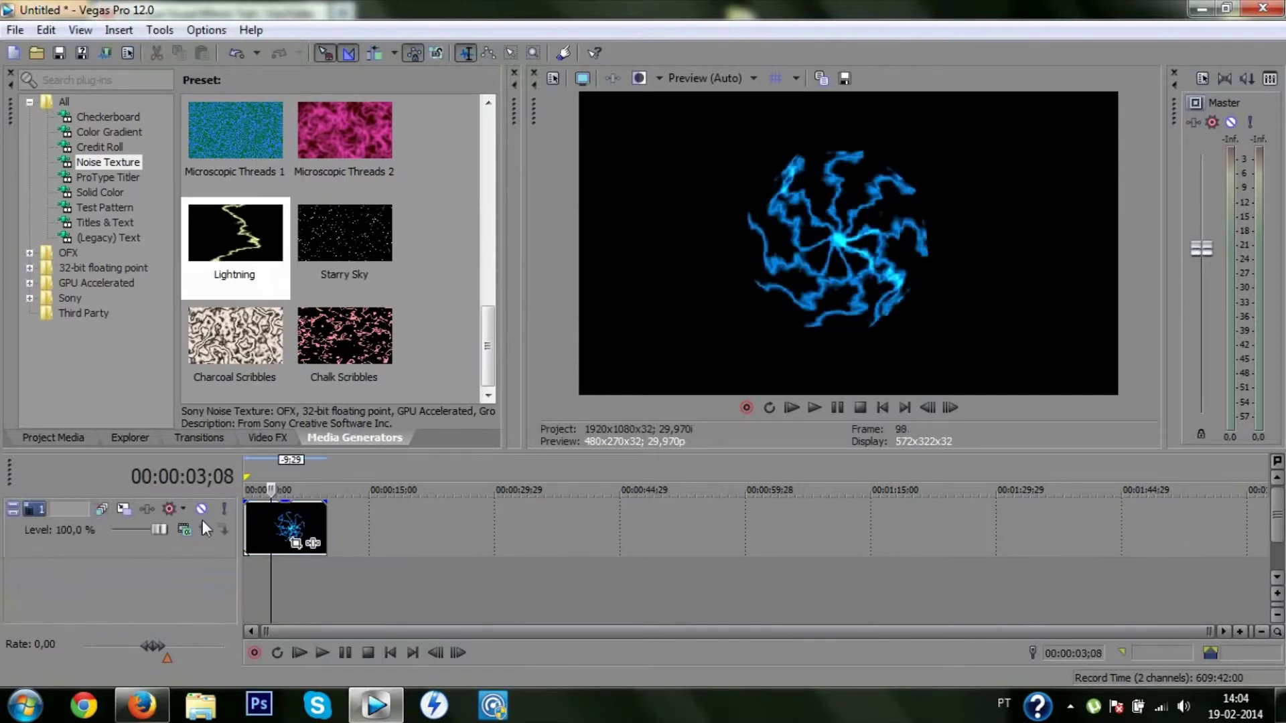
{"action": "left_click", "coordinate": [267, 437]}
{"action": "scroll", "coordinate": [134, 302], "scroll_direction": "down", "scroll_amount": 10}
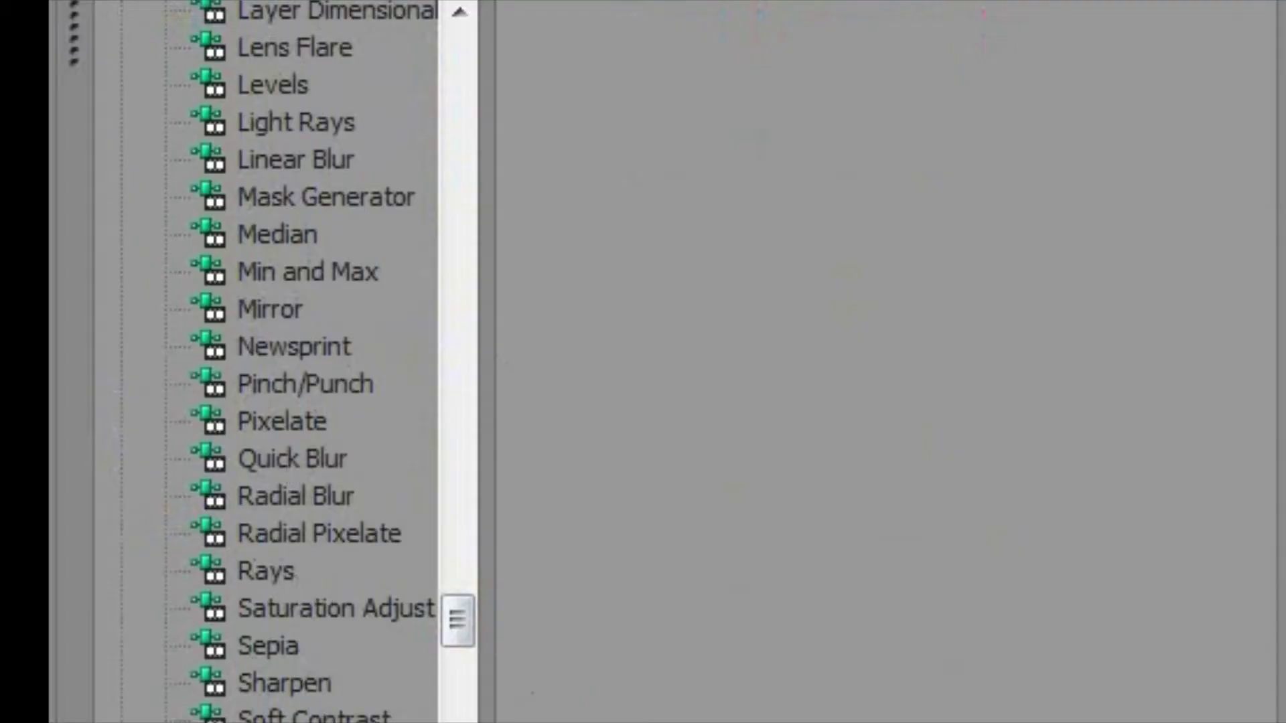
{"action": "left_click_drag", "start_coordinate": [453, 626], "coordinate": [454, 642]}
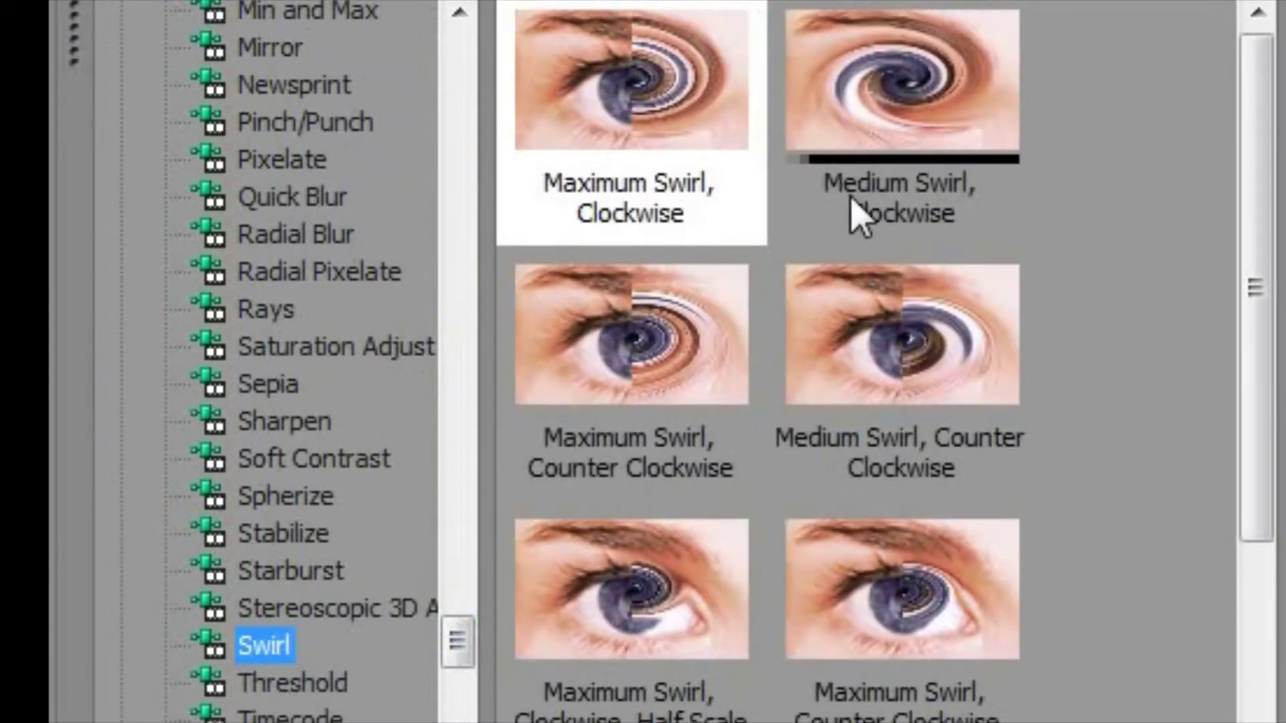
{"action": "left_click_drag", "start_coordinate": [638, 87], "coordinate": [745, 722]}
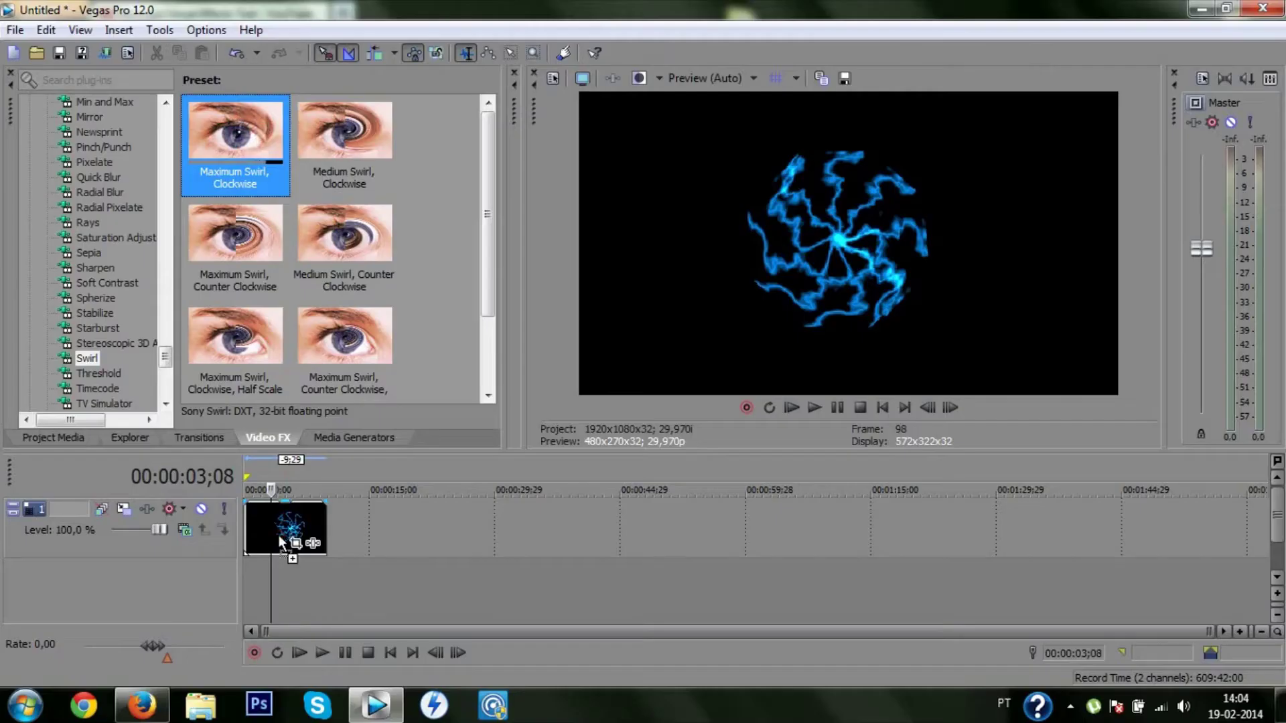
{"action": "left_click_drag", "start_coordinate": [278, 535], "coordinate": [279, 534]}
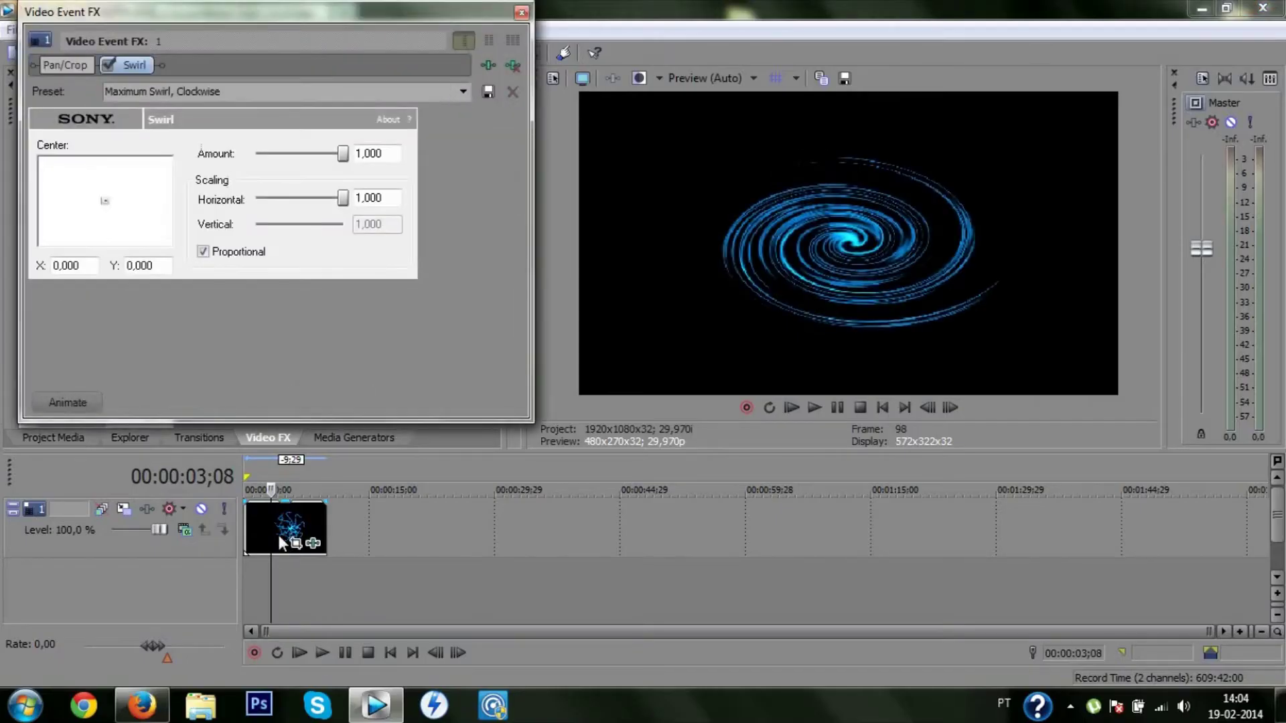
- Reduce the Swirl amount on the lightning clip and scale its track down slightly in Track Motion
{"action": "left_click_drag", "start_coordinate": [343, 153], "coordinate": [298, 201]}
{"action": "left_click", "coordinate": [522, 13]}
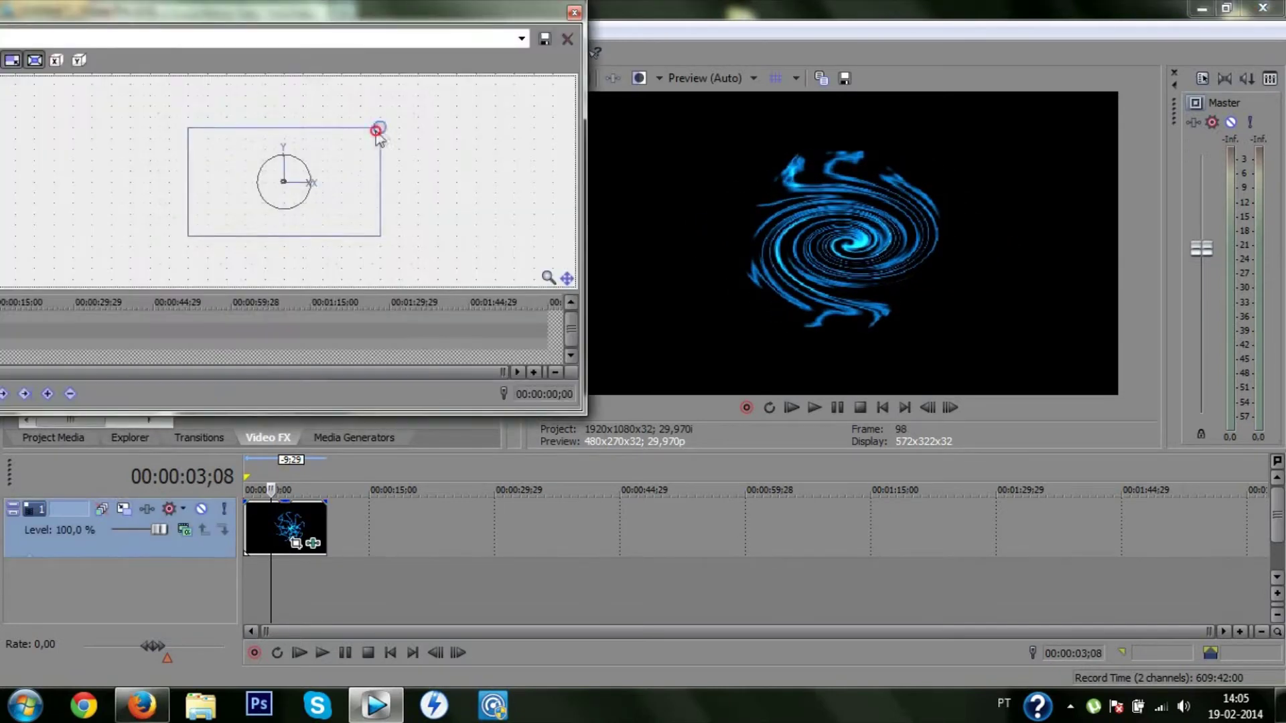
{"action": "left_click_drag", "start_coordinate": [376, 132], "coordinate": [362, 139]}
{"action": "left_click", "coordinate": [574, 12]}
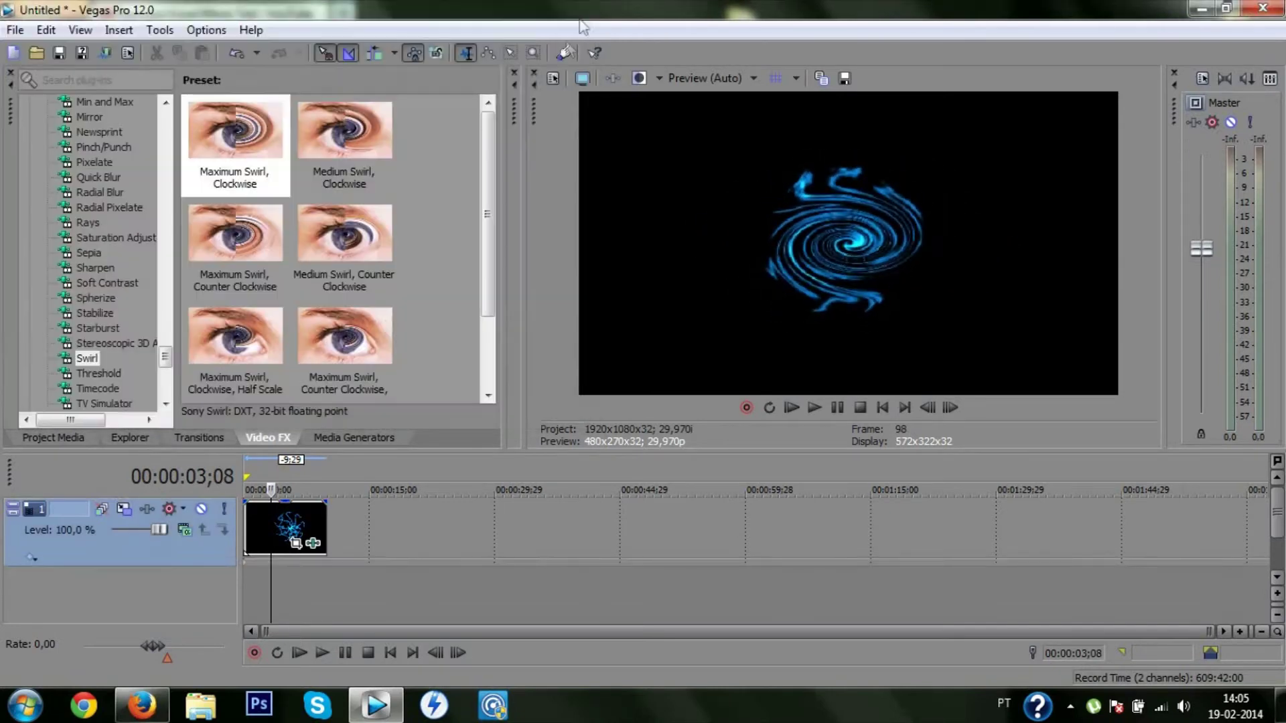
- Resize the lightning clip's Pan/Crop frame and enlarge its track in Track Motion
{"action": "left_click", "coordinate": [296, 543]}
{"action": "left_click_drag", "start_coordinate": [263, 149], "coordinate": [163, 128]}
{"action": "left_click", "coordinate": [521, 13]}
{"action": "left_click", "coordinate": [124, 509]}
{"action": "left_click_drag", "start_coordinate": [359, 147], "coordinate": [410, 115]}
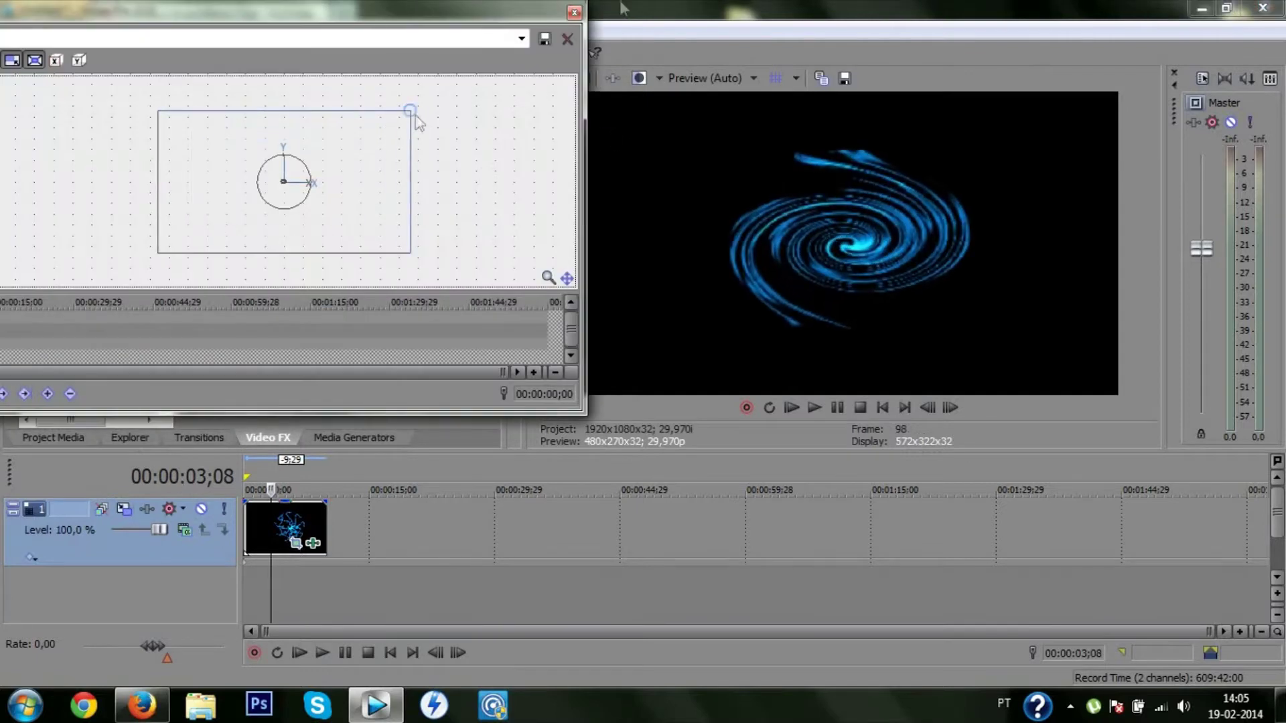
{"action": "left_click", "coordinate": [574, 12]}
- Set the lightning clip's Swirl scaling to 0.370 horizontally, keeping it proportional
{"action": "left_click", "coordinate": [295, 542]}
{"action": "left_click", "coordinate": [134, 64]}
{"action": "mouse_move", "coordinate": [297, 199]}
{"action": "left_mouse_down"}
{"action": "mouse_move", "coordinate": [336, 218]}
{"action": "mouse_move", "coordinate": [286, 201]}
{"action": "mouse_move", "coordinate": [299, 215]}
{"action": "mouse_move", "coordinate": [288, 211]}
{"action": "left_mouse_up"}
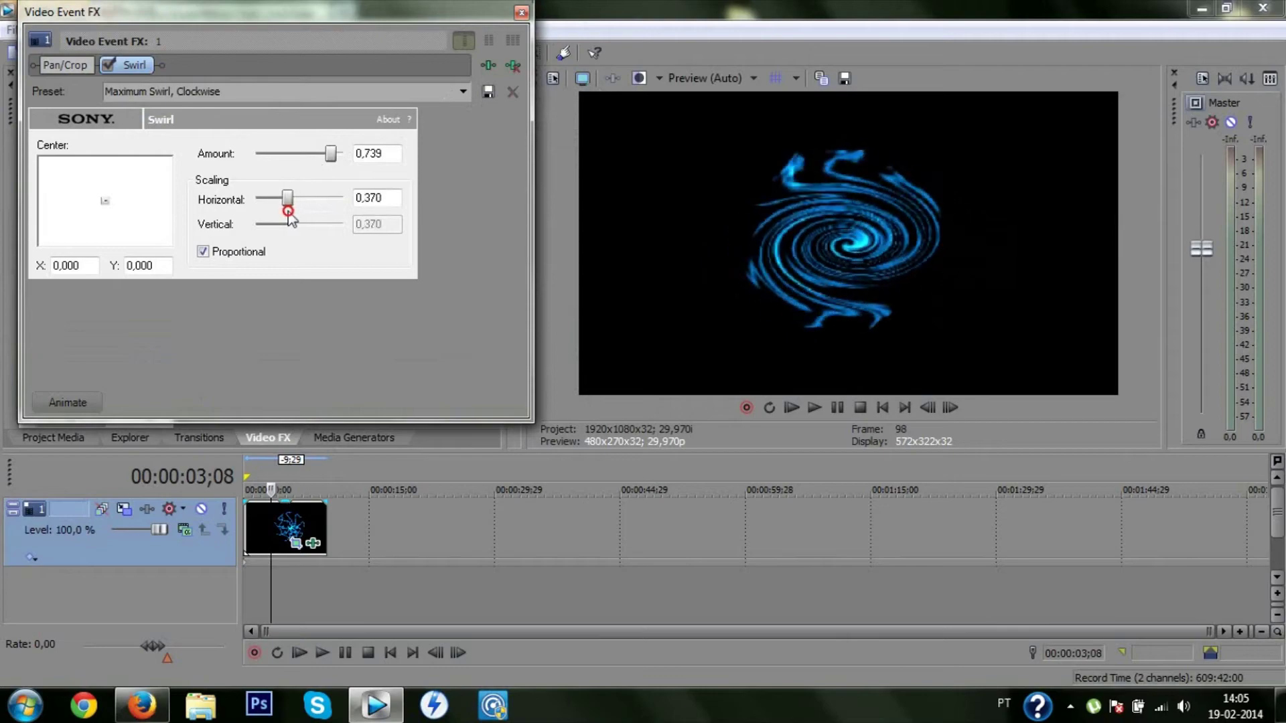
{"action": "left_click", "coordinate": [522, 13]}
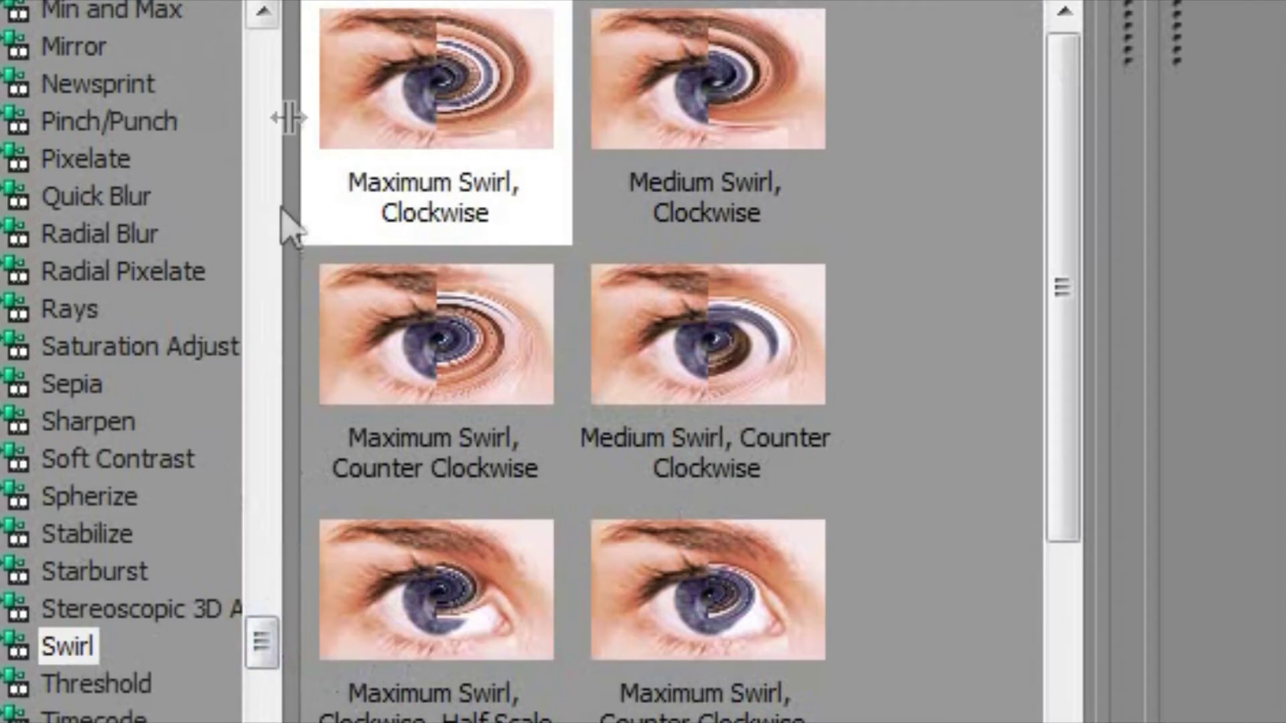
- Apply the Cookie Cutter effect's Circle, Center preset to the swirled lightning clip
{"action": "left_click_drag", "start_coordinate": [255, 653], "coordinate": [262, 663]}
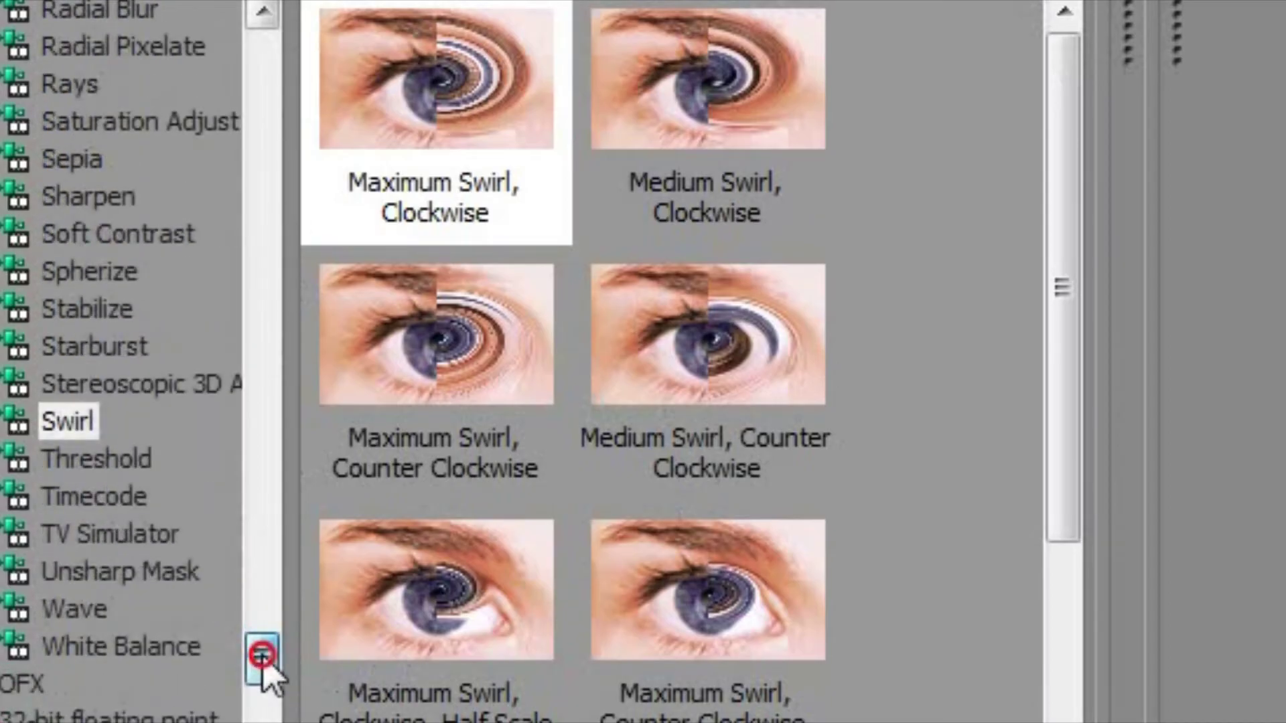
{"action": "left_click_drag", "start_coordinate": [265, 662], "coordinate": [310, 545]}
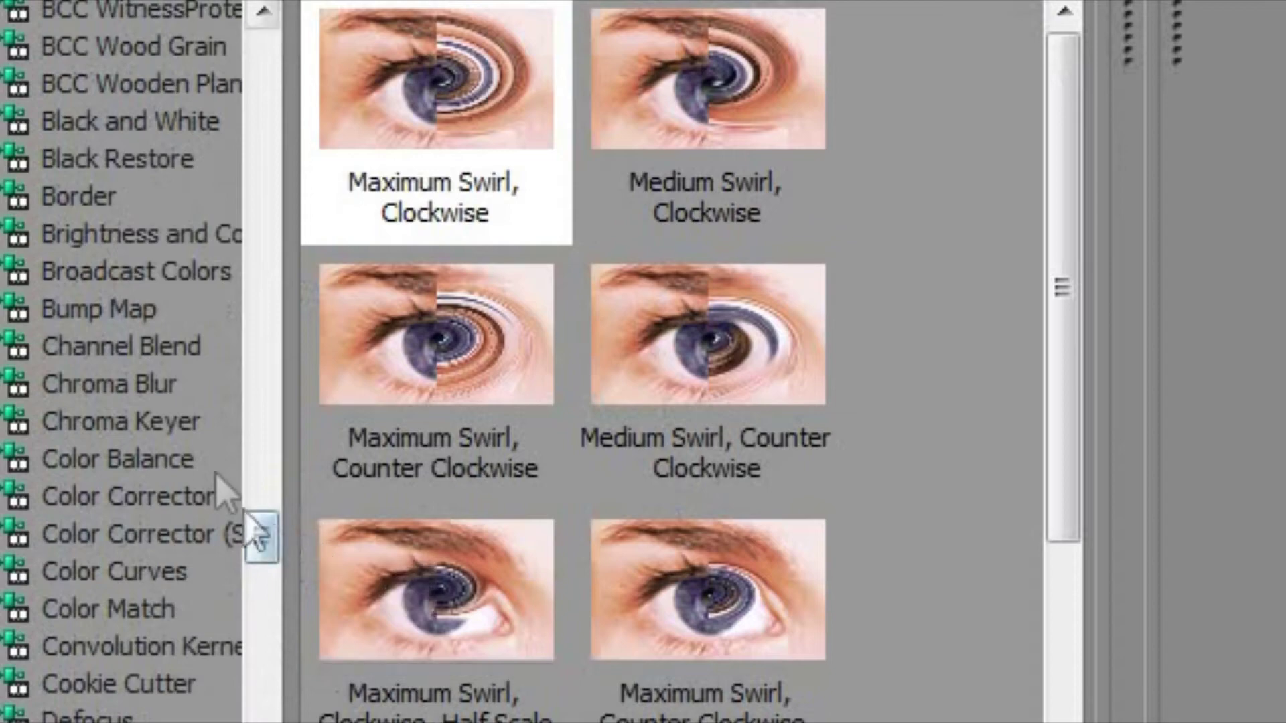
{"action": "left_click", "coordinate": [137, 685]}
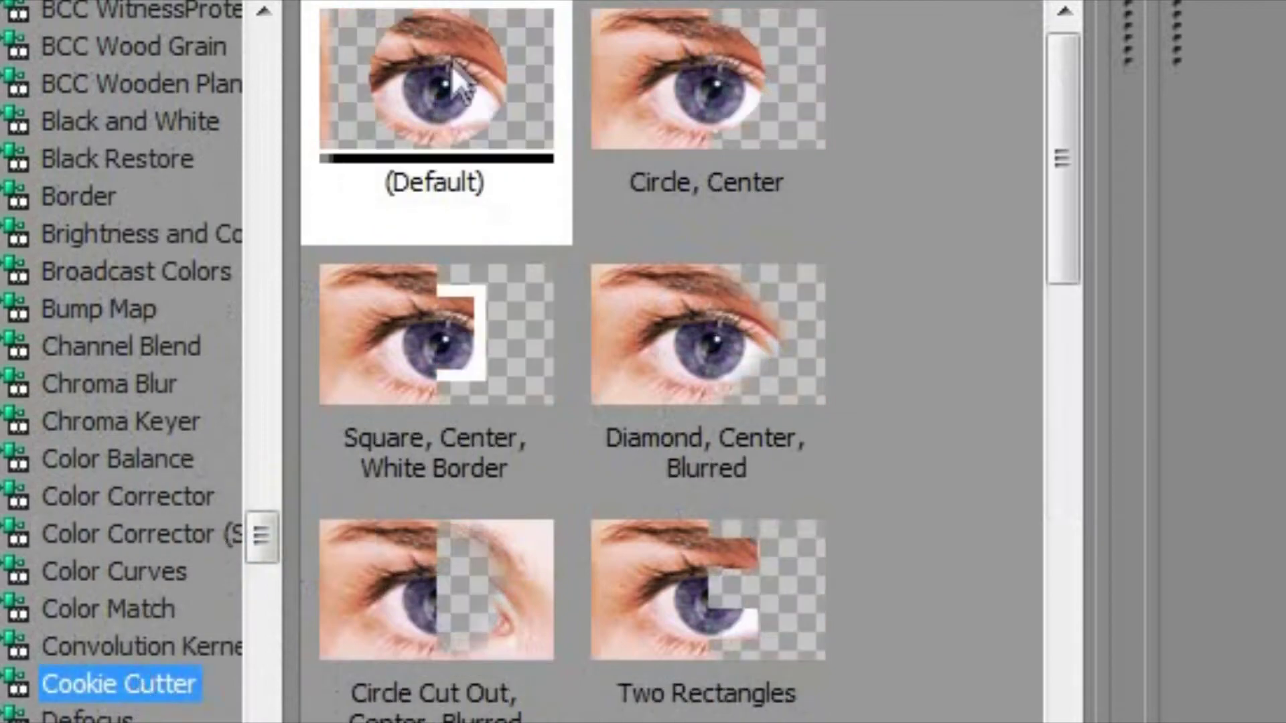
{"action": "left_click_drag", "start_coordinate": [743, 97], "coordinate": [655, 694]}
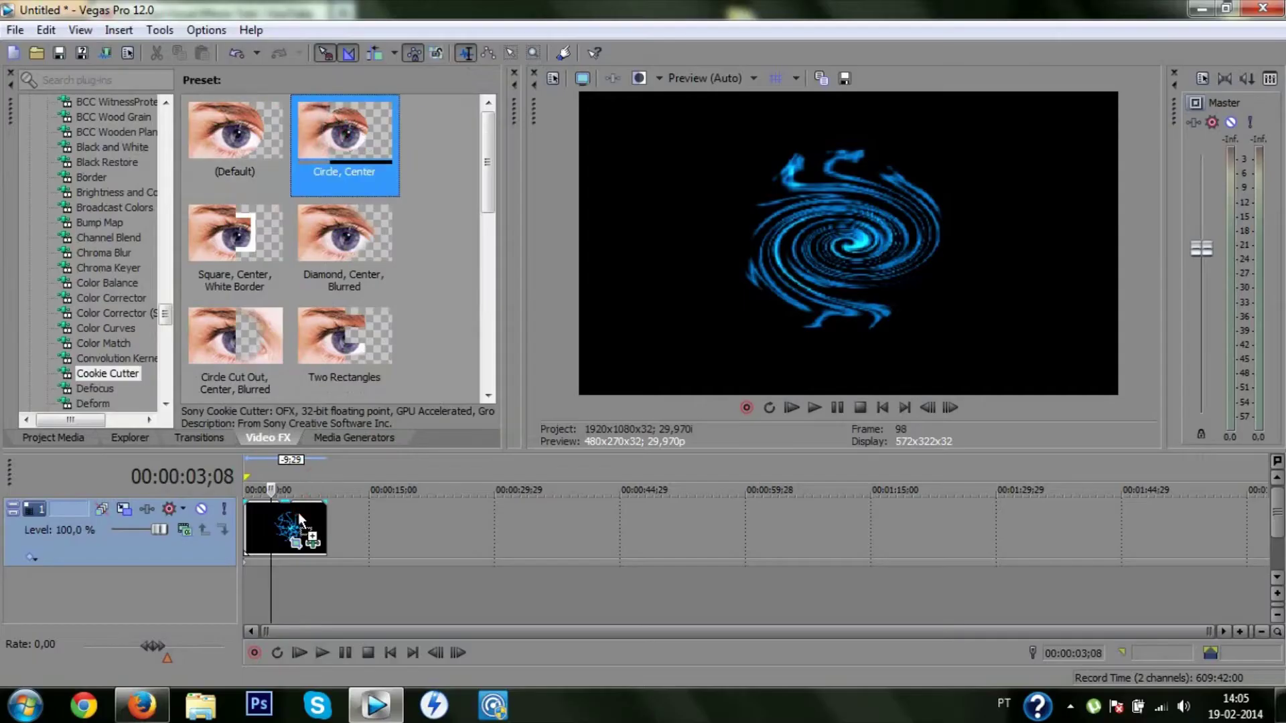
{"action": "left_click_drag", "start_coordinate": [298, 512], "coordinate": [299, 513]}
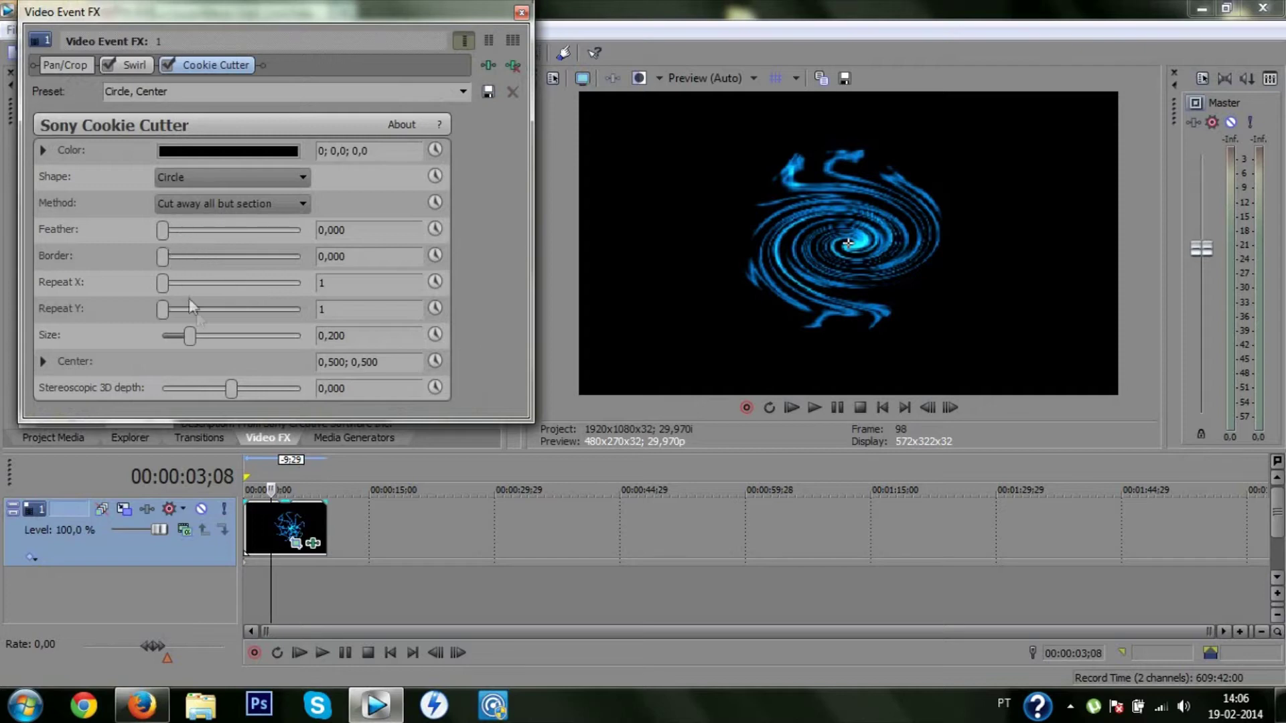
- Reduce the Cookie Cutter size to 0.095 and feather the circle's edge
{"action": "left_click_drag", "start_coordinate": [185, 342], "coordinate": [185, 343]}
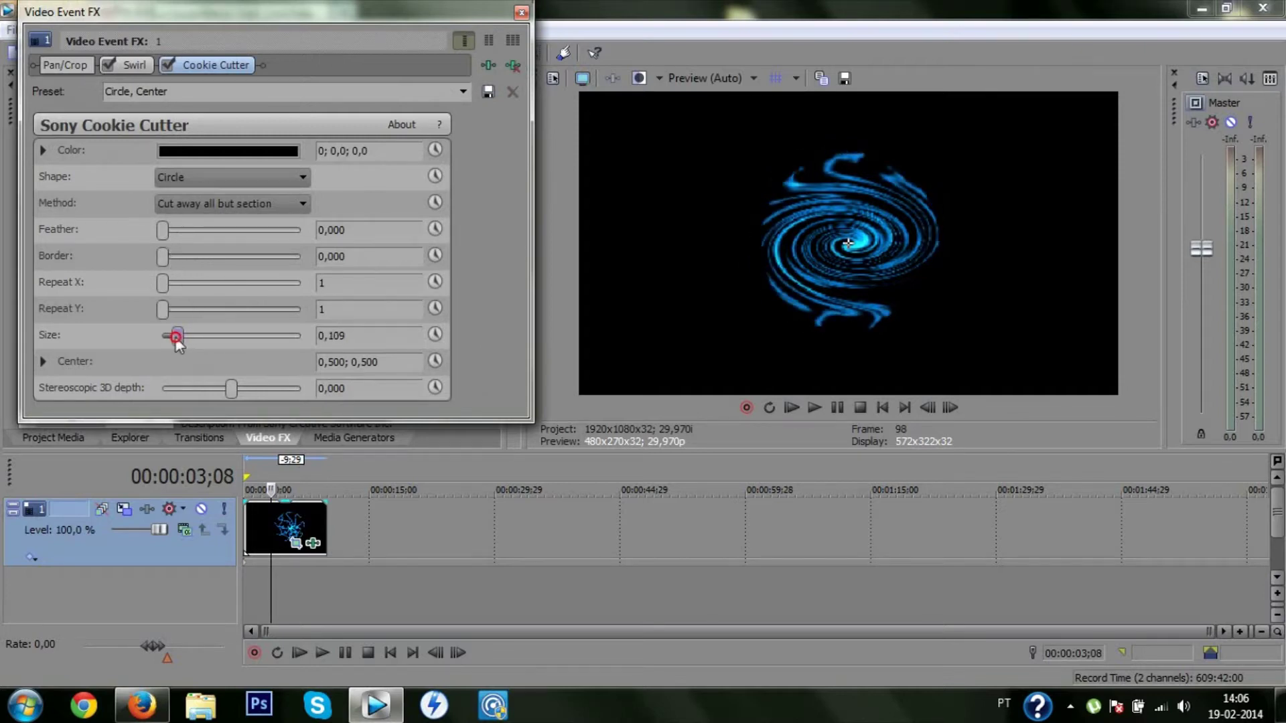
{"action": "left_click_drag", "start_coordinate": [165, 234], "coordinate": [171, 236]}
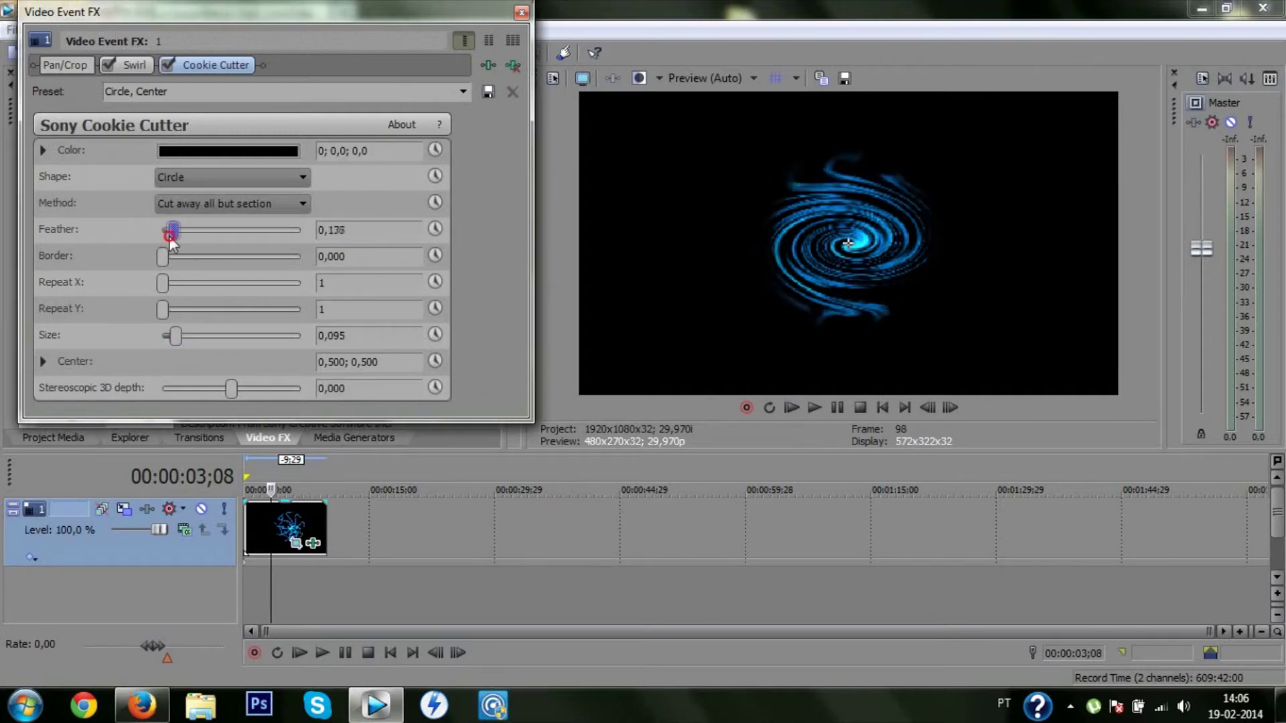
{"action": "left_click_drag", "start_coordinate": [171, 236], "coordinate": [175, 239]}
{"action": "left_click", "coordinate": [521, 12]}
- Preview the clip's motion and increase the scaling of its Swirl effect
{"action": "left_click", "coordinate": [815, 408]}
{"action": "left_click", "coordinate": [838, 407]}
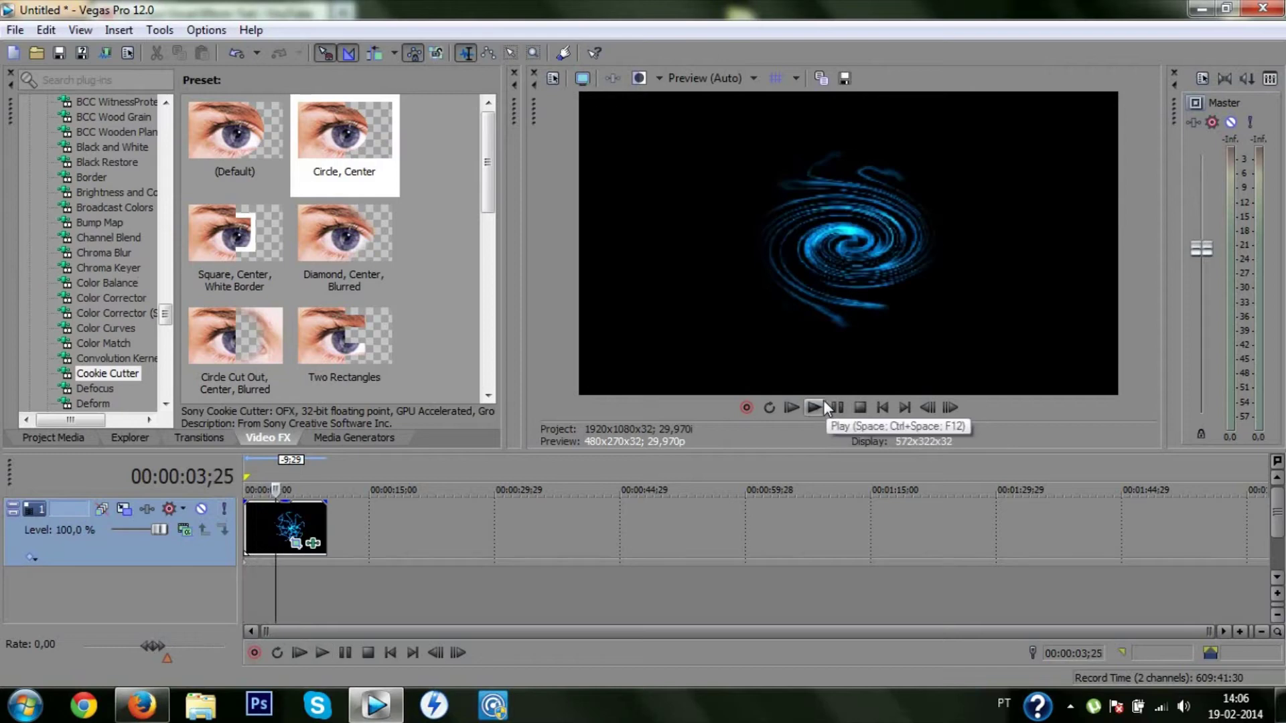
{"action": "left_click", "coordinate": [169, 508]}
{"action": "left_click", "coordinate": [572, 14]}
{"action": "left_click", "coordinate": [313, 543]}
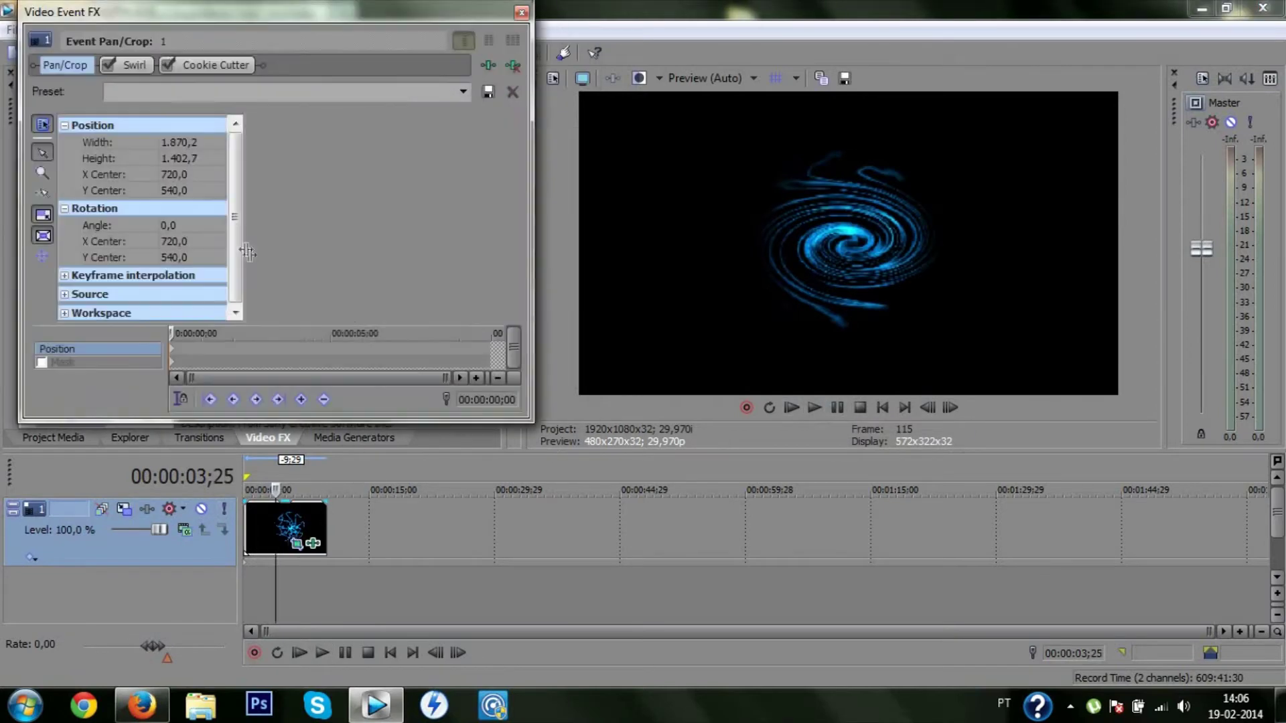
{"action": "left_click_drag", "start_coordinate": [290, 200], "coordinate": [320, 204]}
{"action": "left_click", "coordinate": [521, 12]}
- Lower the clip's Cookie Cutter feather to nearly zero
{"action": "left_click", "coordinate": [298, 551]}
{"action": "left_click", "coordinate": [313, 543]}
{"action": "left_click", "coordinate": [231, 65]}
{"action": "left_click_drag", "start_coordinate": [174, 233], "coordinate": [163, 237]}
{"action": "left_click", "coordinate": [521, 12]}
- Duplicate the swirl track and give the upper copy a compositing mode that brightens the overlap
{"action": "key", "text": "ctrl+Home"}
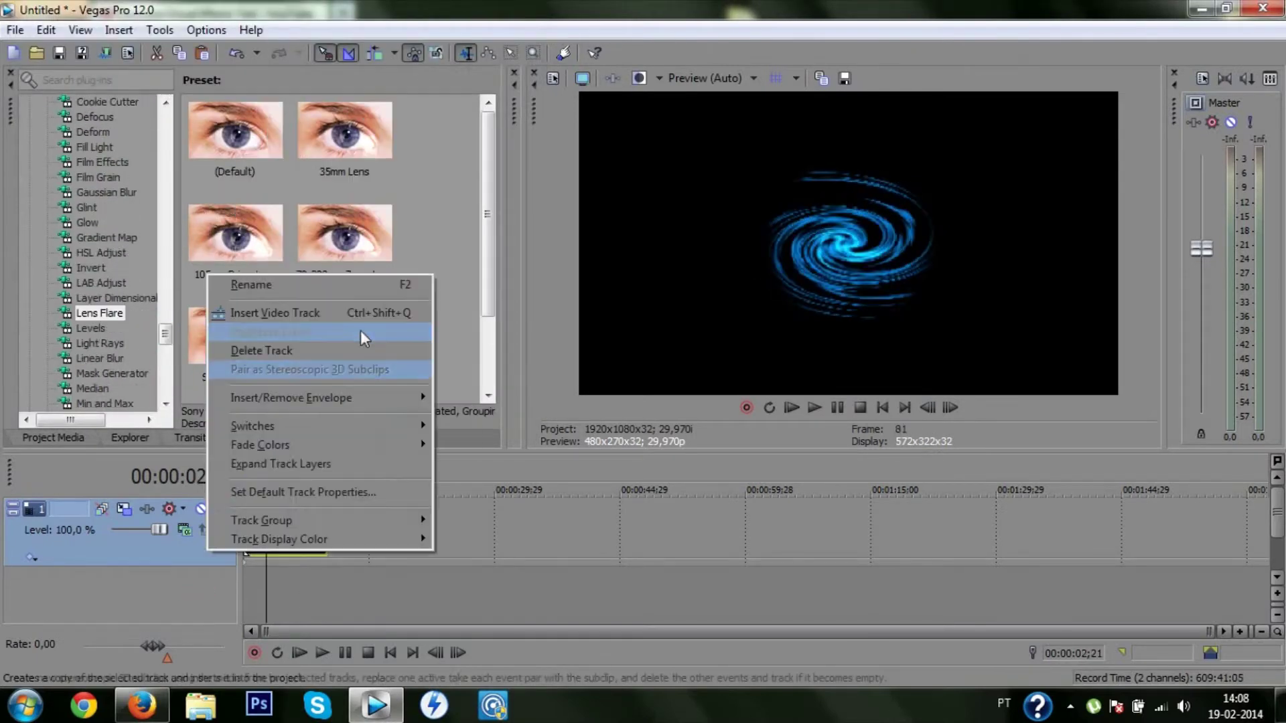
{"action": "left_click", "coordinate": [336, 324]}
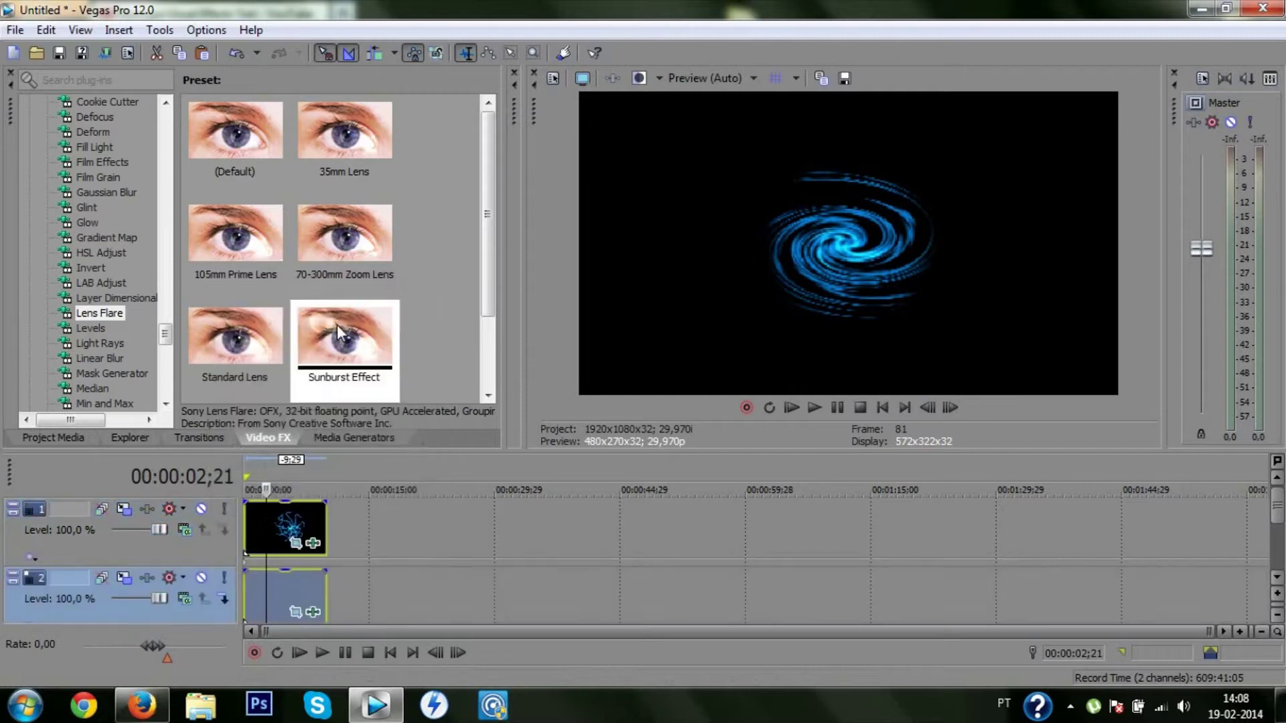
{"action": "left_click", "coordinate": [186, 530]}
{"action": "left_click", "coordinate": [249, 284]}
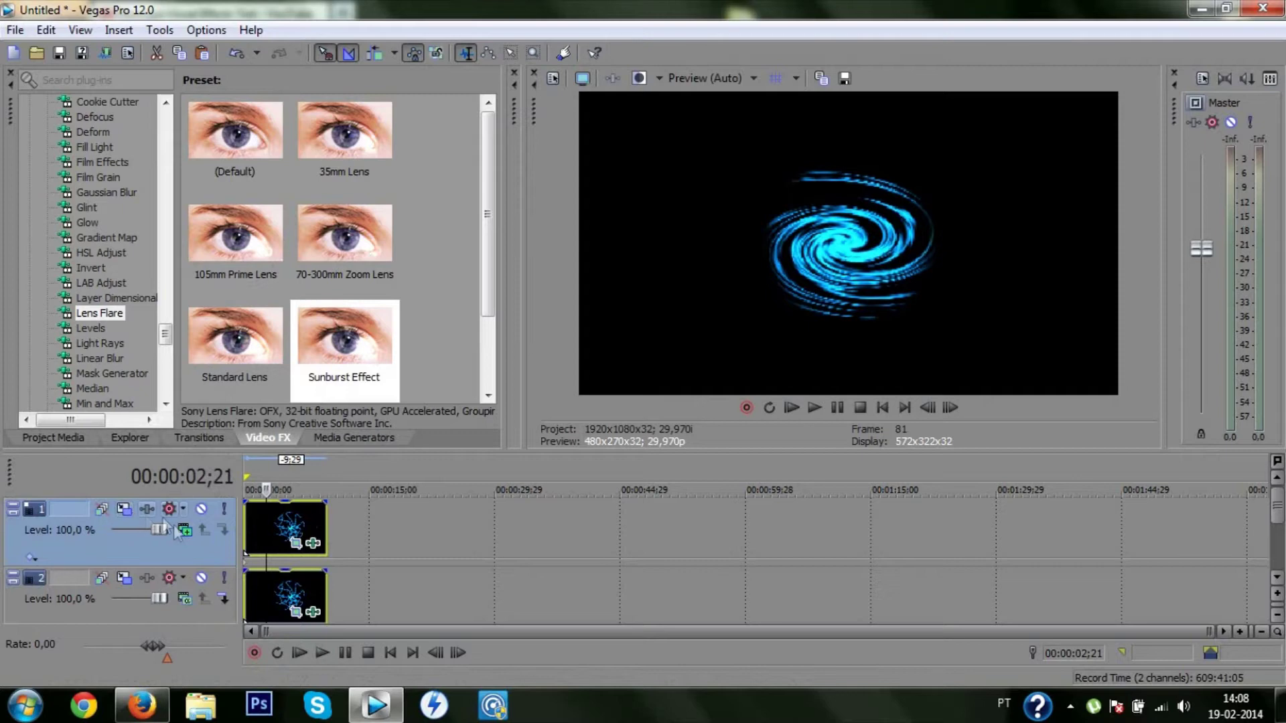
- Rotate the upper swirl track about its centre in Track Motion
{"action": "left_click", "coordinate": [125, 511]}
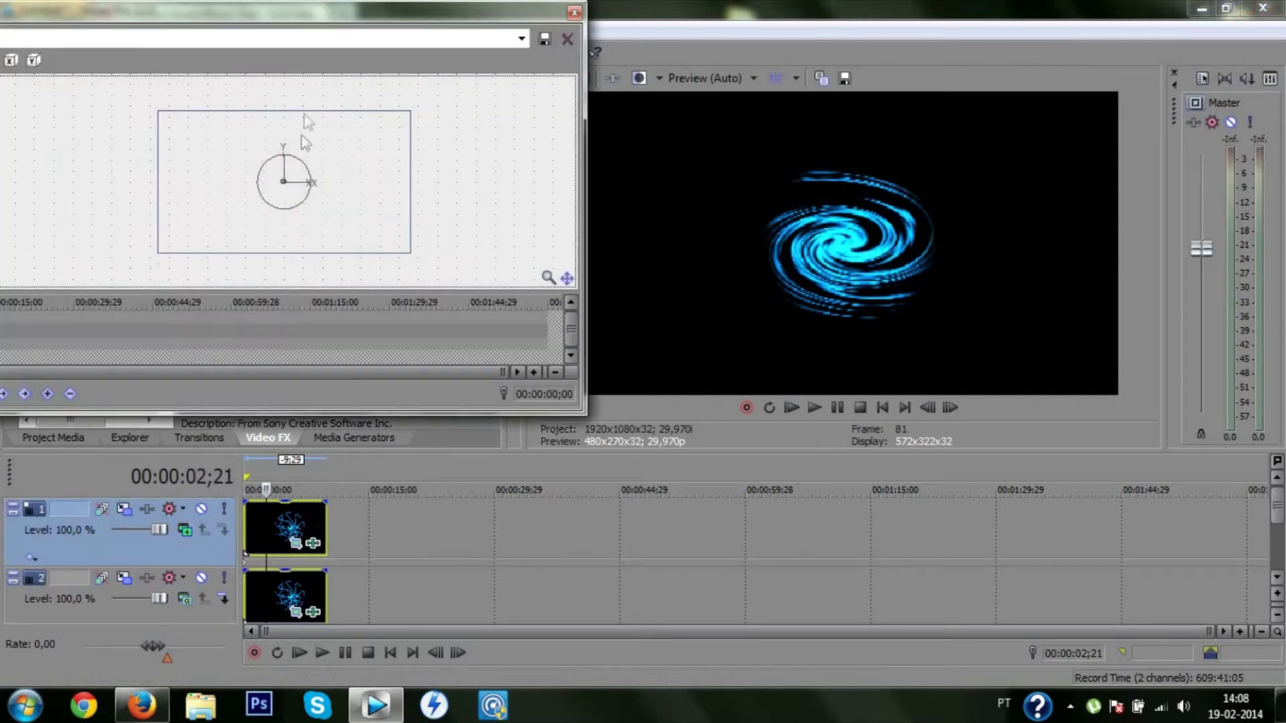
{"action": "left_click_drag", "start_coordinate": [296, 157], "coordinate": [334, 209]}
{"action": "left_click", "coordinate": [574, 12]}
- Duplicate the upper swirl track twice and rotate each copy in Track Motion to build a round ball
{"action": "right_click", "coordinate": [224, 556]}
{"action": "left_click", "coordinate": [300, 336]}
{"action": "left_click", "coordinate": [125, 511]}
{"action": "left_click", "coordinate": [574, 12]}
{"action": "right_click", "coordinate": [199, 556]}
{"action": "left_click", "coordinate": [276, 335]}
{"action": "left_click", "coordinate": [125, 511]}
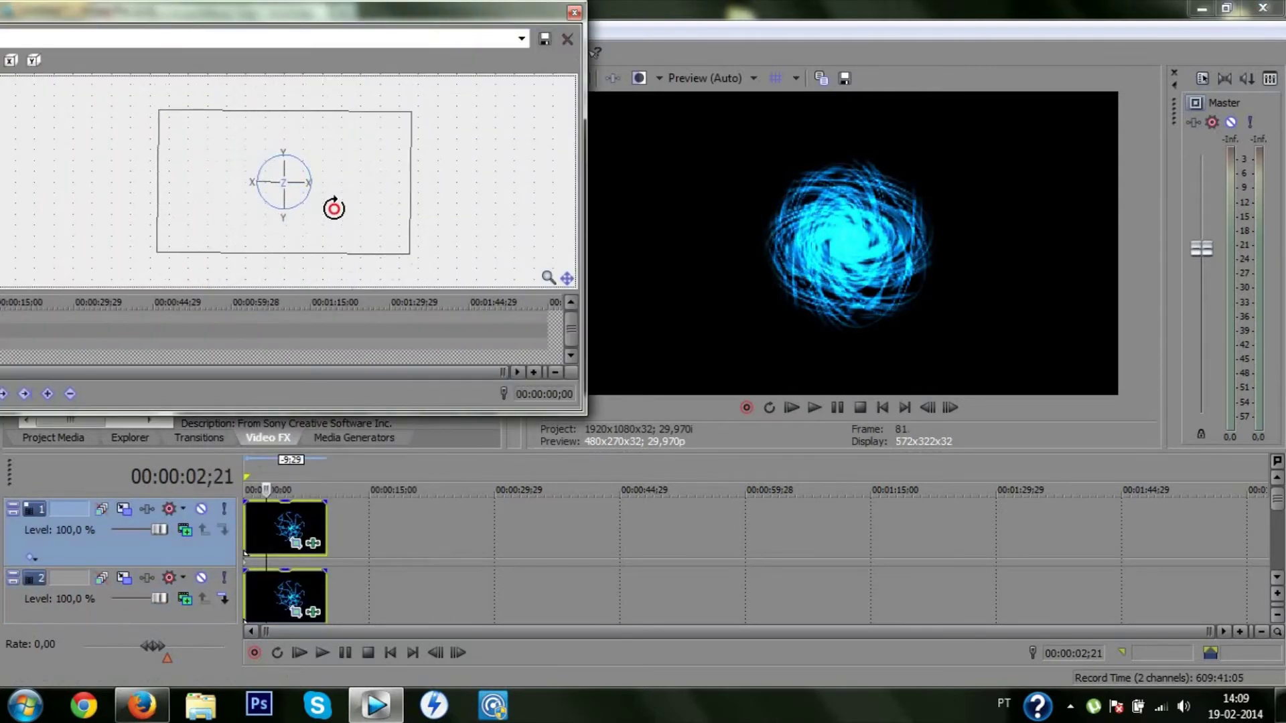
{"action": "left_click", "coordinate": [574, 12]}
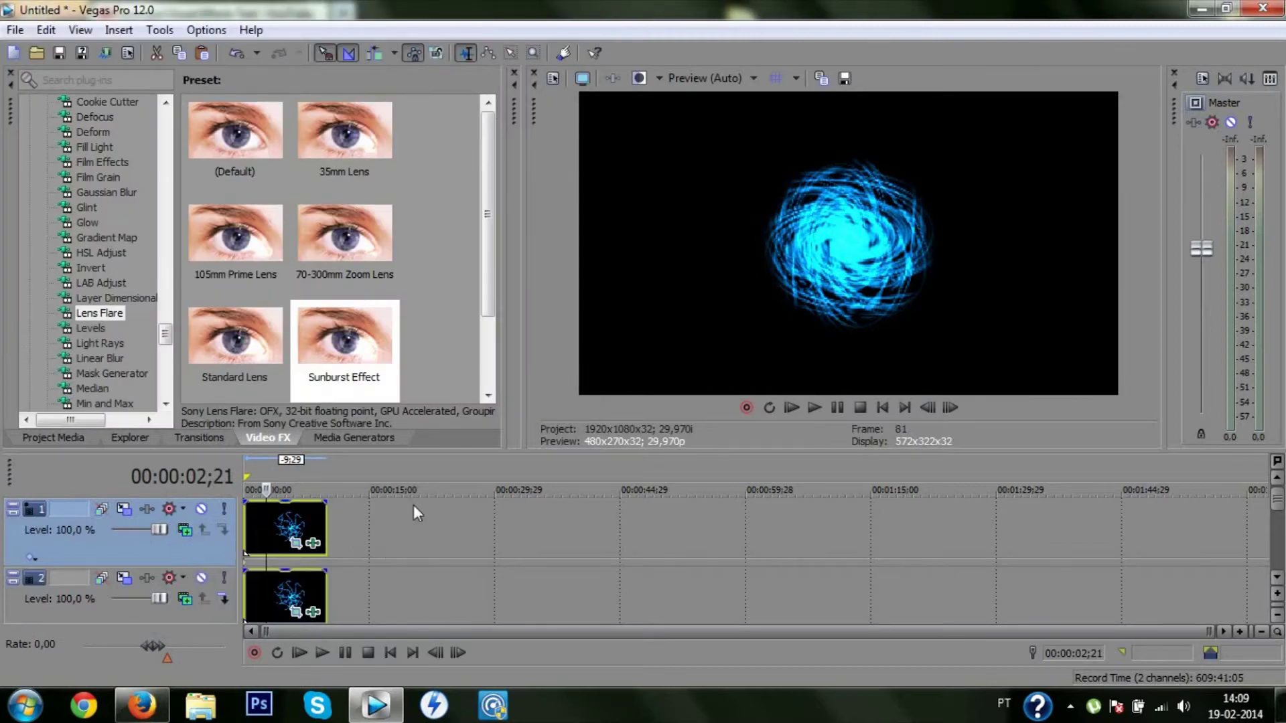
{"action": "left_click", "coordinate": [125, 509]}
{"action": "left_click_drag", "start_coordinate": [207, 8], "coordinate": [466, 8]}
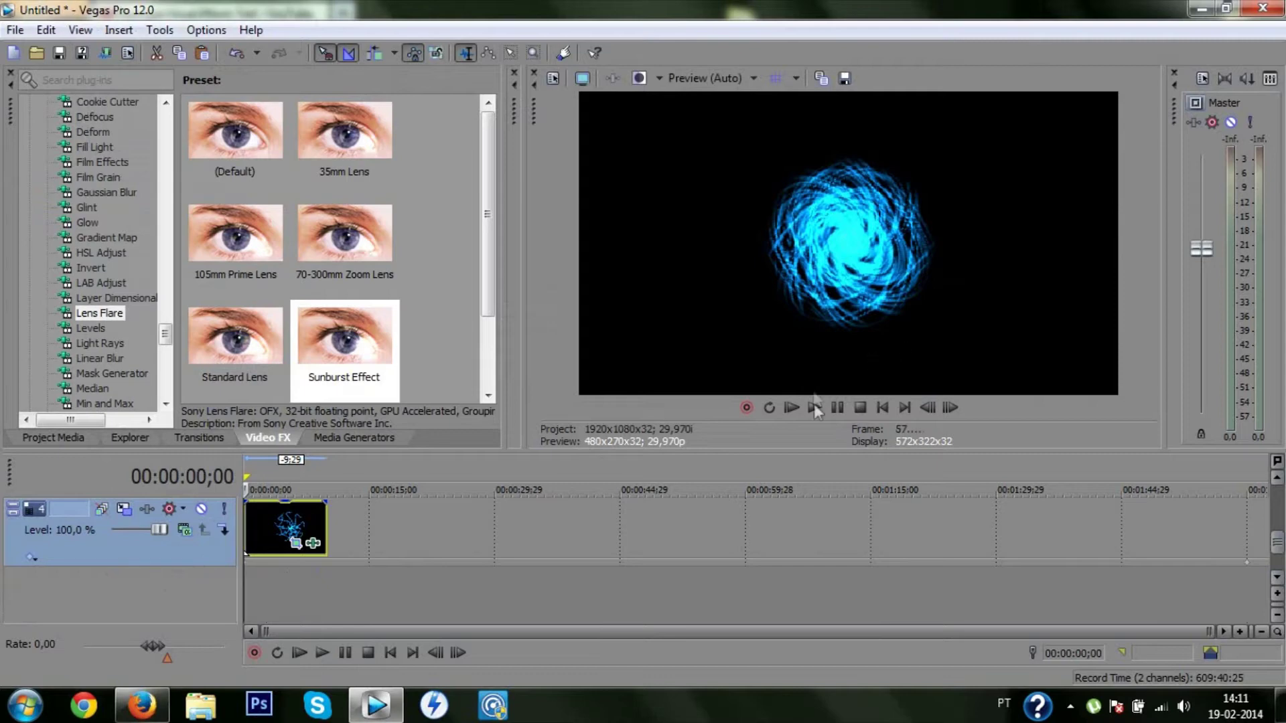
- Preview the layered swirl and render it to the Rasengan folder as 2, using Windows Media Video V11's 8 Mbps HD 1080-30p Video template
{"action": "left_click", "coordinate": [814, 408]}
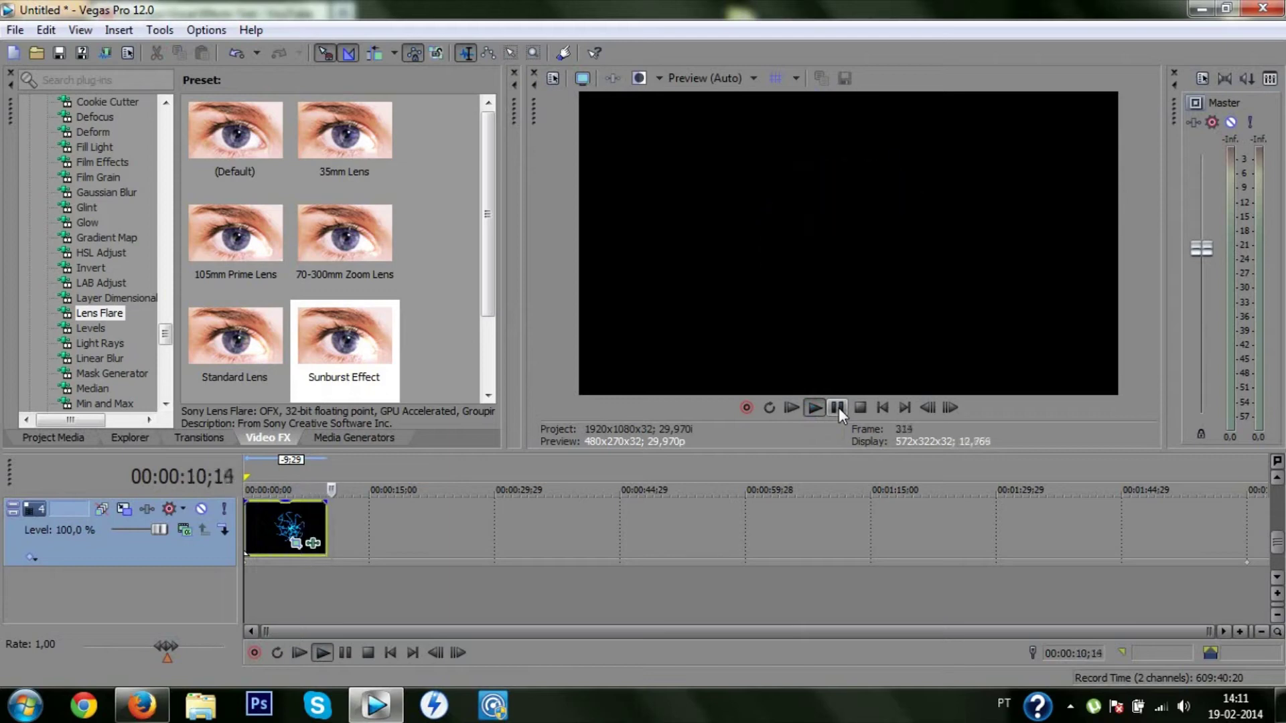
{"action": "left_click", "coordinate": [838, 408]}
{"action": "left_click_drag", "start_coordinate": [201, 594], "coordinate": [198, 593]}
{"action": "left_click", "coordinate": [1277, 478]}
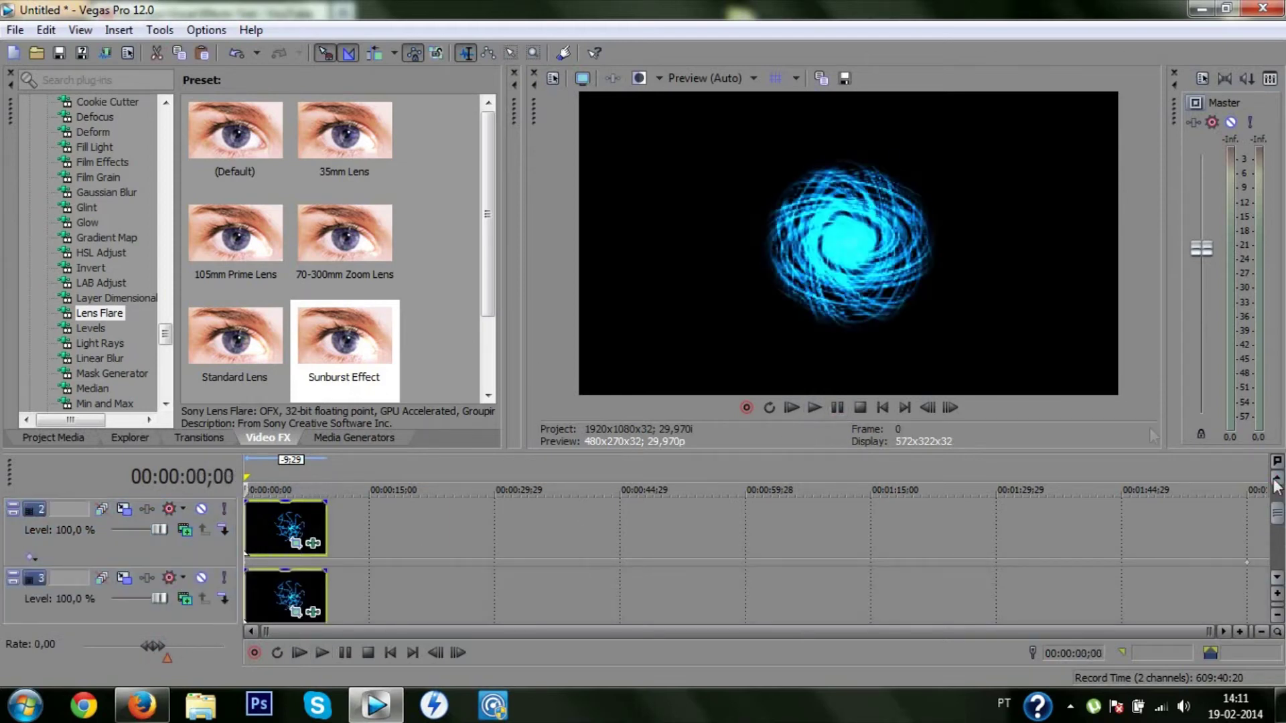
{"action": "left_click", "coordinate": [99, 55]}
{"action": "type", "text": "2"}
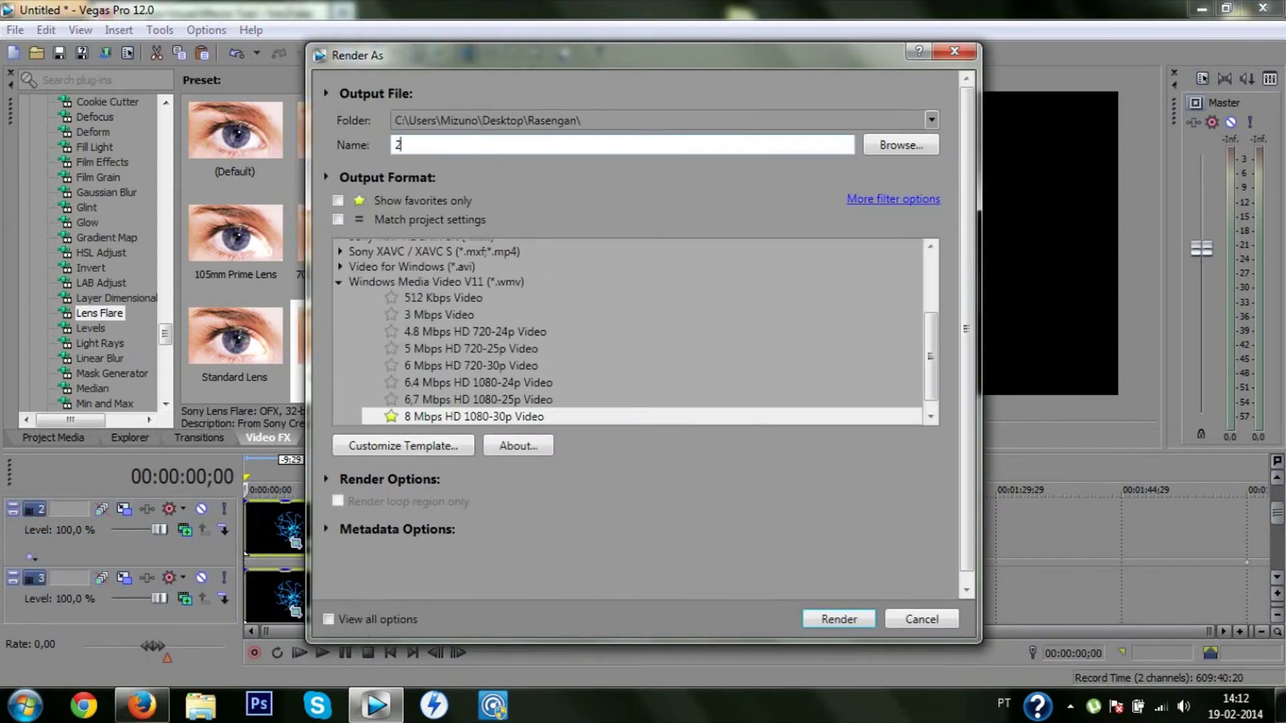
{"action": "left_click", "coordinate": [839, 619]}
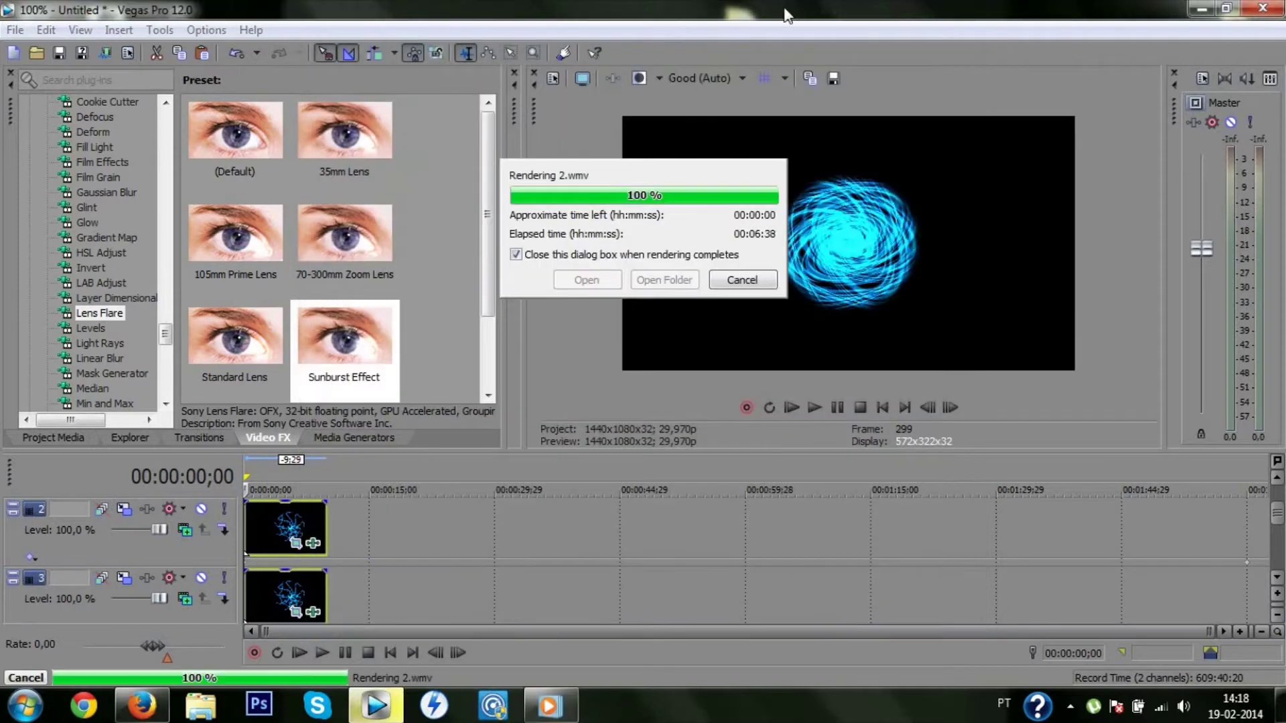
- Start a new project without saving the current one
{"action": "key", "text": "alt+f"}
{"action": "key", "text": "n"}
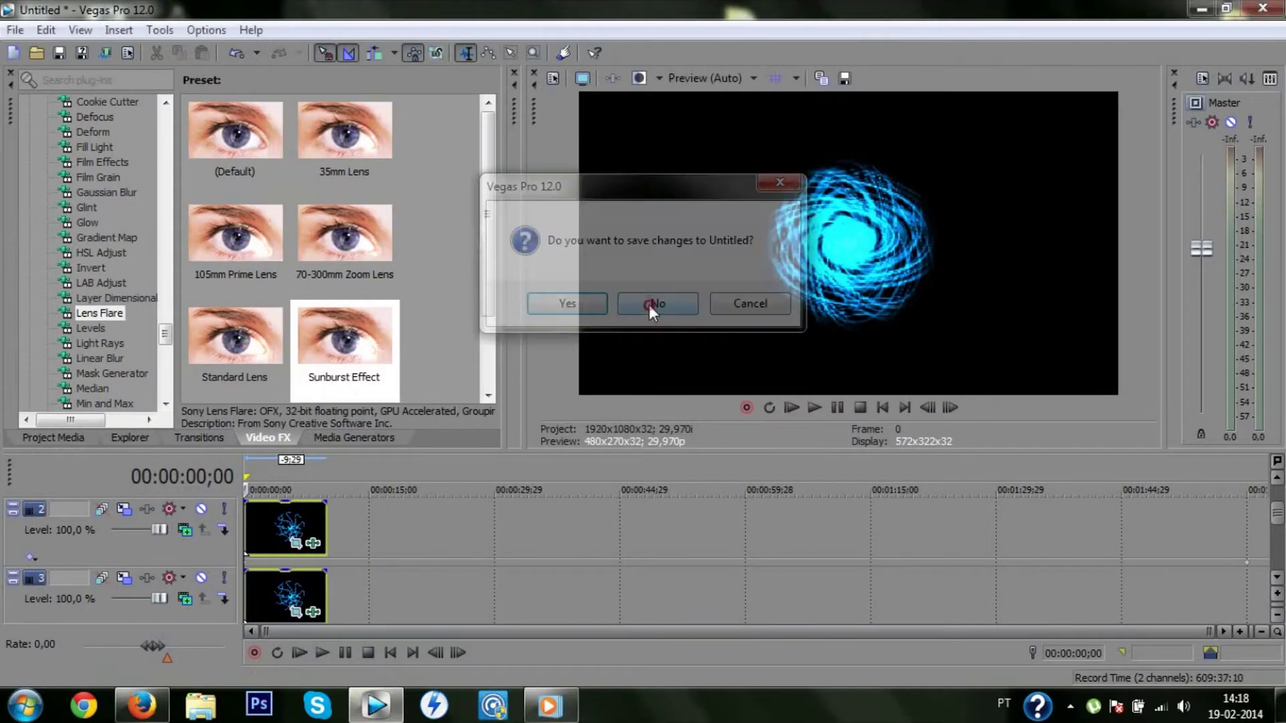
{"action": "left_click", "coordinate": [649, 304]}
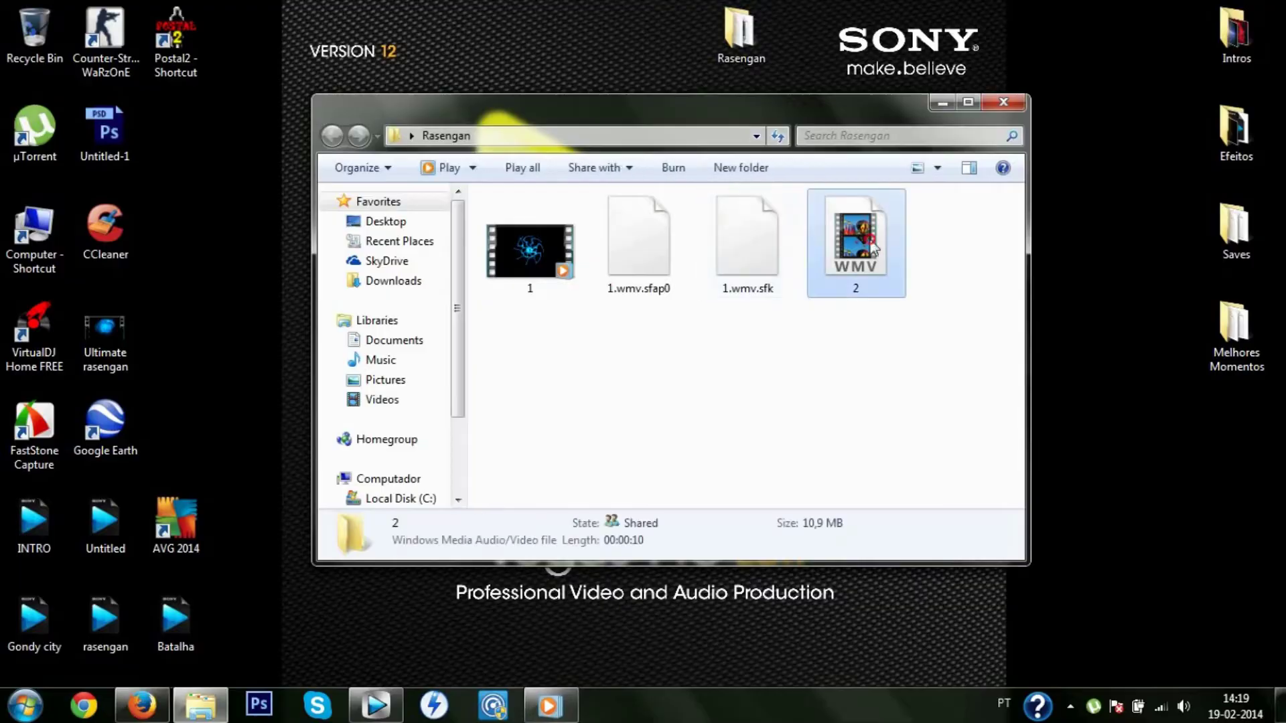
- Watch the rendered video 2 from the Rasengan folder in the media player and return to Vegas Pro
{"action": "double_click", "coordinate": [865, 234]}
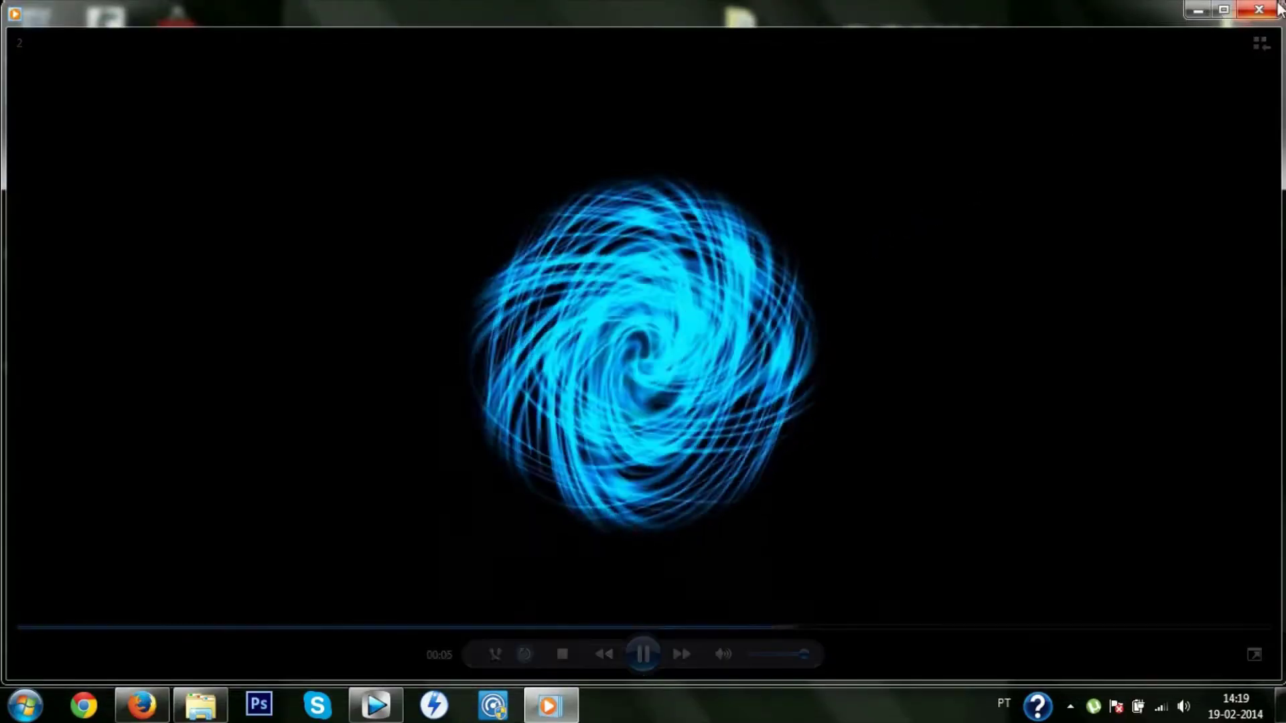
{"action": "left_click", "coordinate": [1278, 9]}
{"action": "left_click", "coordinate": [377, 704]}
- Open the rendered video 2 onto the timeline without matching the project video settings to it
{"action": "left_click", "coordinate": [15, 31]}
{"action": "left_click", "coordinate": [40, 69]}
{"action": "left_click", "coordinate": [338, 173]}
{"action": "left_click", "coordinate": [484, 565]}
{"action": "left_click", "coordinate": [640, 338]}
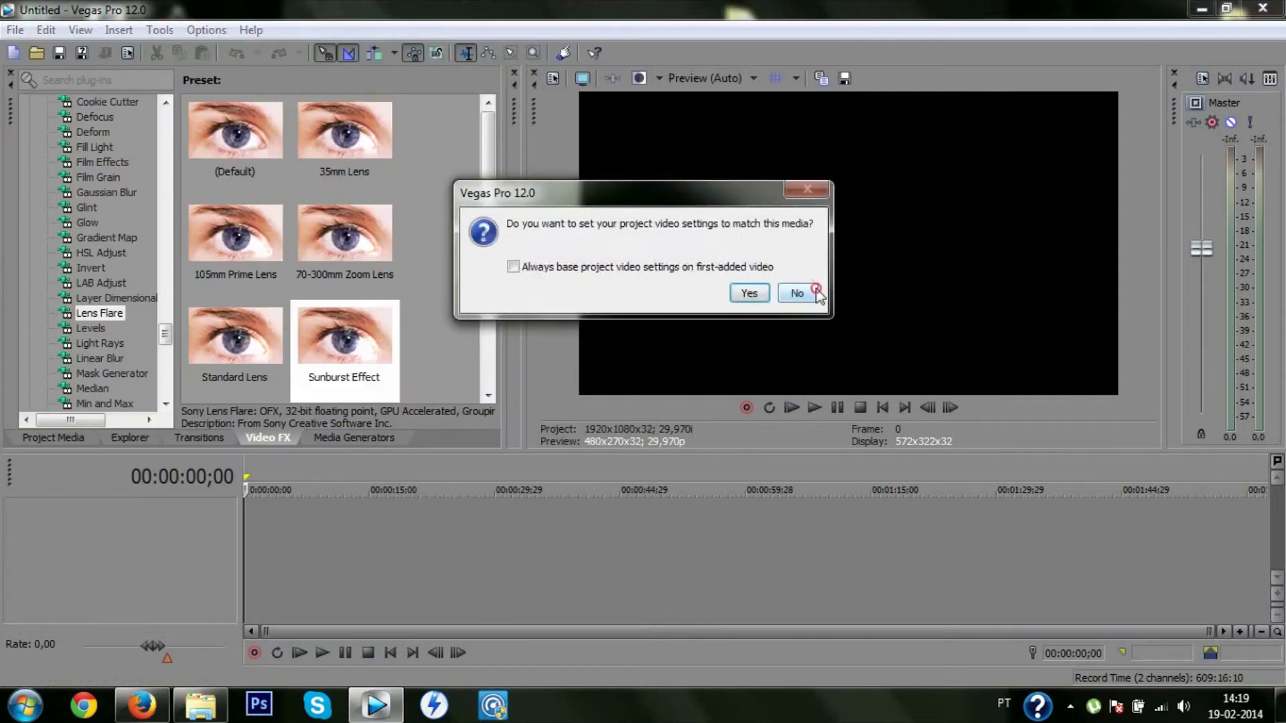
{"action": "left_click", "coordinate": [804, 292]}
- Delete the audio track of the imported video
{"action": "left_click", "coordinate": [274, 593]}
{"action": "left_click", "coordinate": [274, 592]}
{"action": "key", "text": "Delete"}
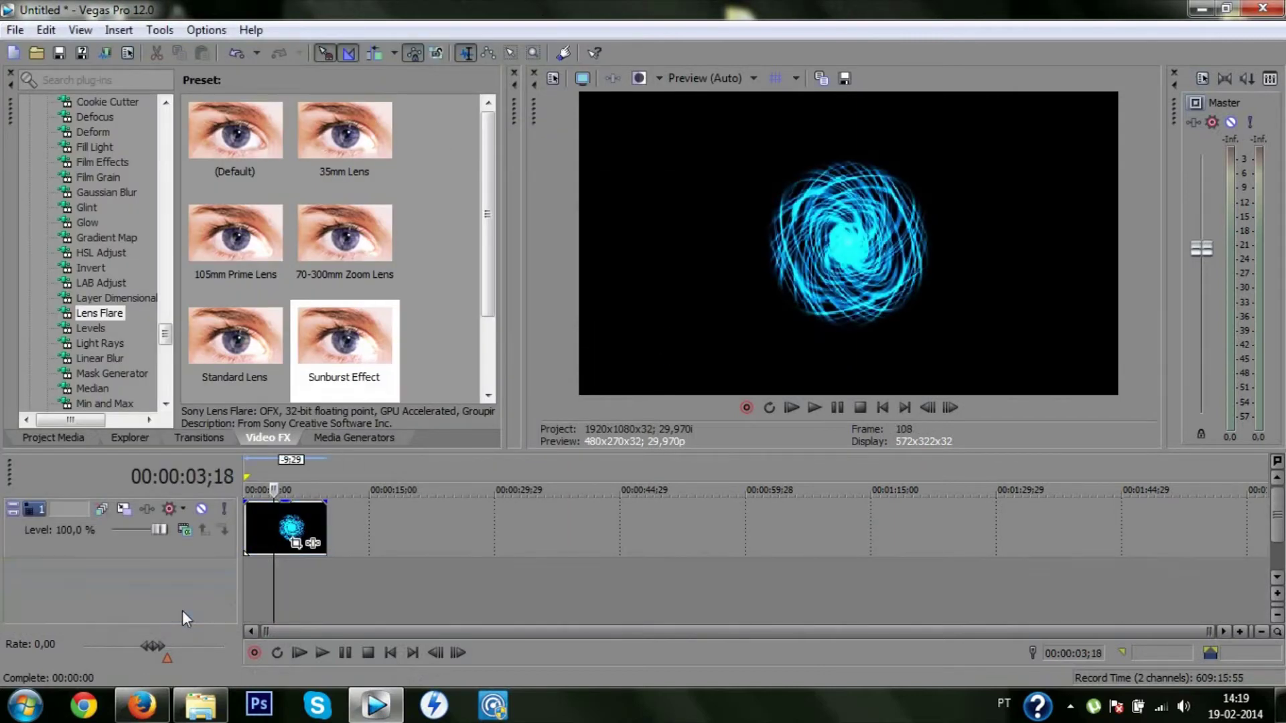
- Apply the Lens Flare's Sunburst Effect preset to the ball clip and centre its light at about 0.00; -0.02
{"action": "left_click", "coordinate": [245, 591]}
{"action": "left_click_drag", "start_coordinate": [344, 341], "coordinate": [287, 528]}
{"action": "left_click", "coordinate": [43, 177]}
{"action": "left_click_drag", "start_coordinate": [248, 263], "coordinate": [229, 243]}
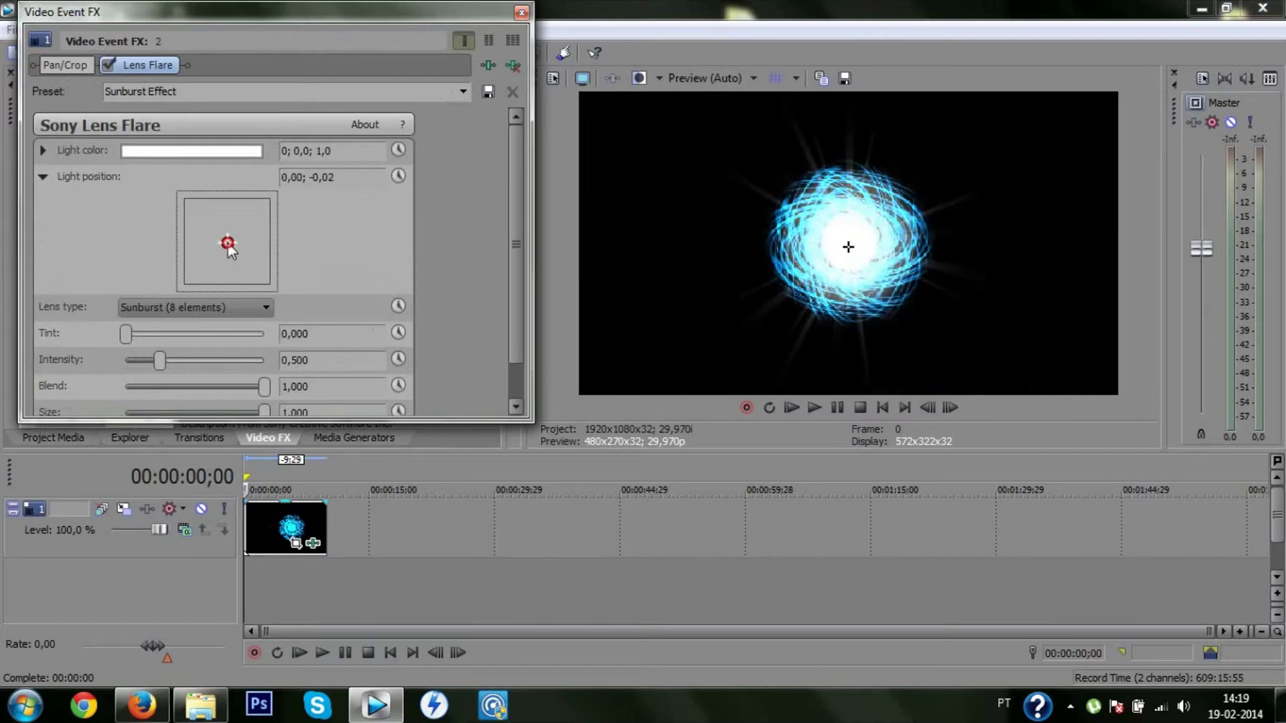
- Fine-tune the Lens Flare's intensity, size and light color to soften the glow around the ball's core
{"action": "left_click_drag", "start_coordinate": [127, 334], "coordinate": [30, 353]}
{"action": "left_click_drag", "start_coordinate": [161, 361], "coordinate": [156, 372]}
{"action": "left_click_drag", "start_coordinate": [514, 350], "coordinate": [515, 351]}
{"action": "left_click", "coordinate": [516, 354]}
{"action": "left_click_drag", "start_coordinate": [264, 344], "coordinate": [268, 373]}
{"action": "left_click_drag", "start_coordinate": [195, 397], "coordinate": [173, 415]}
{"action": "left_click_drag", "start_coordinate": [513, 284], "coordinate": [497, 158]}
{"action": "left_click", "coordinate": [200, 156]}
{"action": "left_click_drag", "start_coordinate": [240, 376], "coordinate": [239, 278]}
{"action": "left_click_drag", "start_coordinate": [203, 207], "coordinate": [286, 158]}
{"action": "left_click_drag", "start_coordinate": [517, 207], "coordinate": [523, 141]}
{"action": "left_click", "coordinate": [522, 12]}
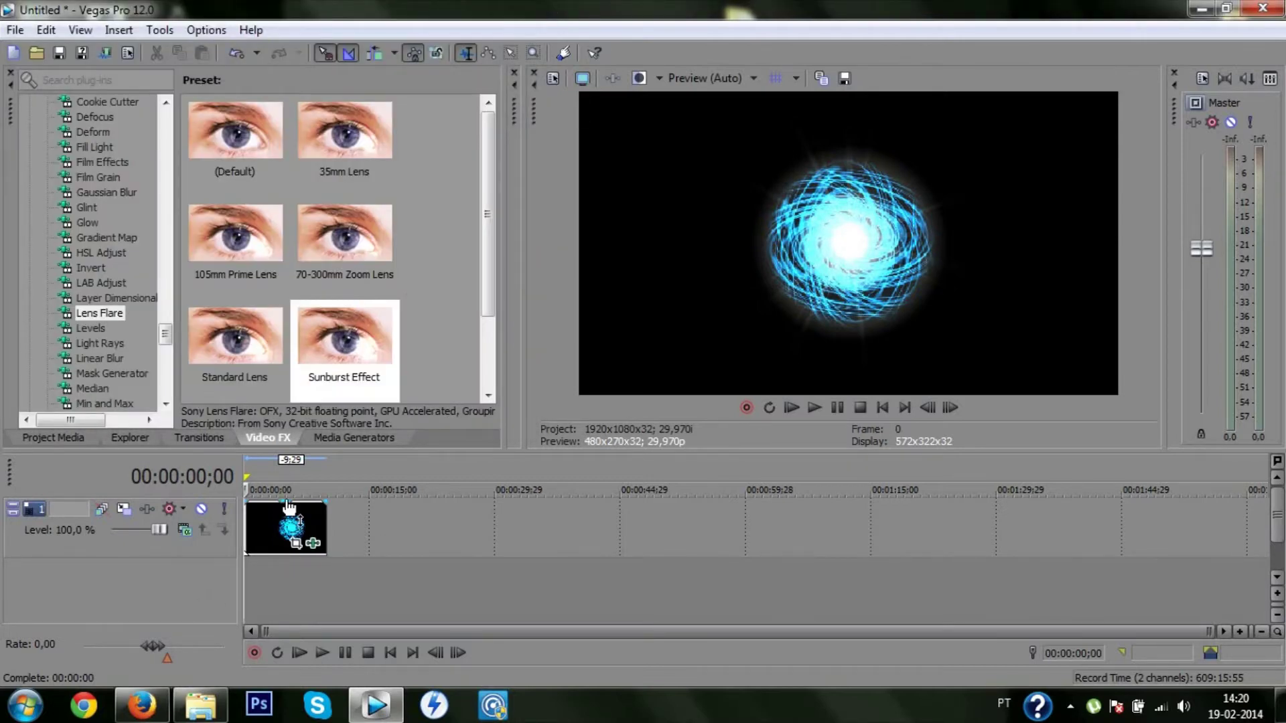
- Set the ball track's rotation angle to 9999999 in Track Motion
{"action": "left_click", "coordinate": [124, 509]}
{"action": "left_click", "coordinate": [162, 220]}
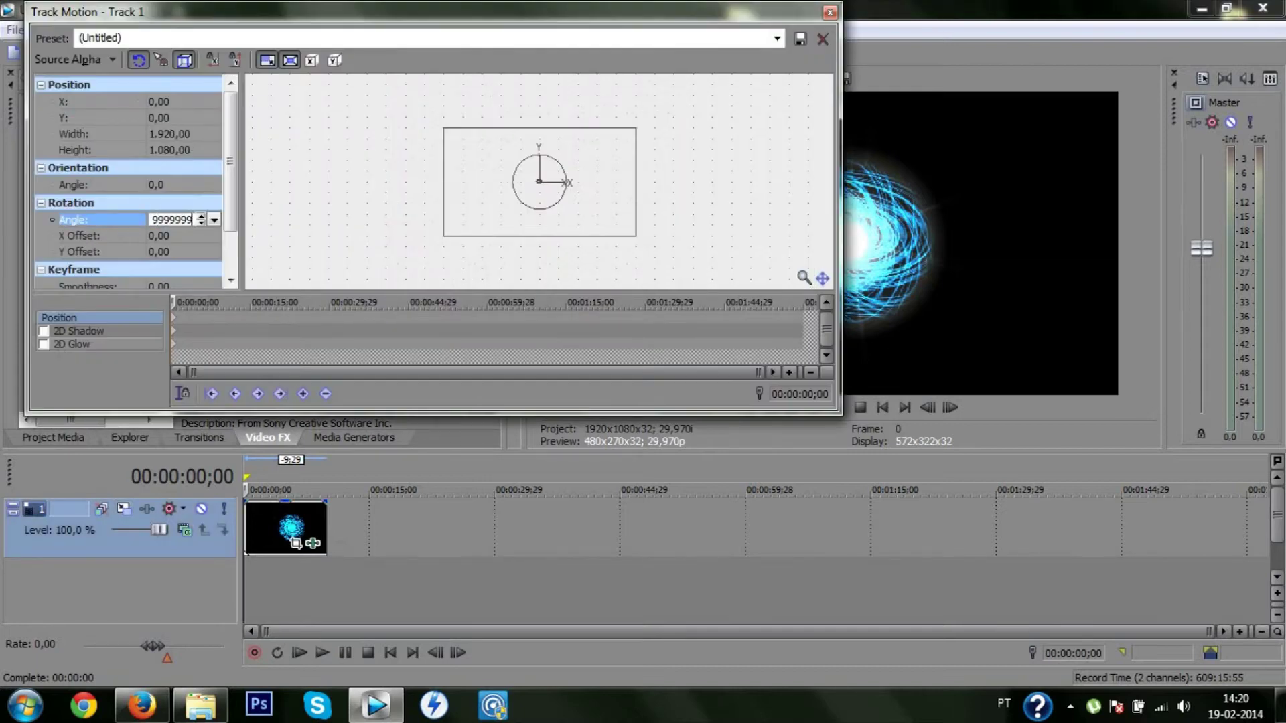
{"action": "type", "text": "9999999"}
{"action": "key", "text": "Return"}
{"action": "left_click", "coordinate": [830, 12]}
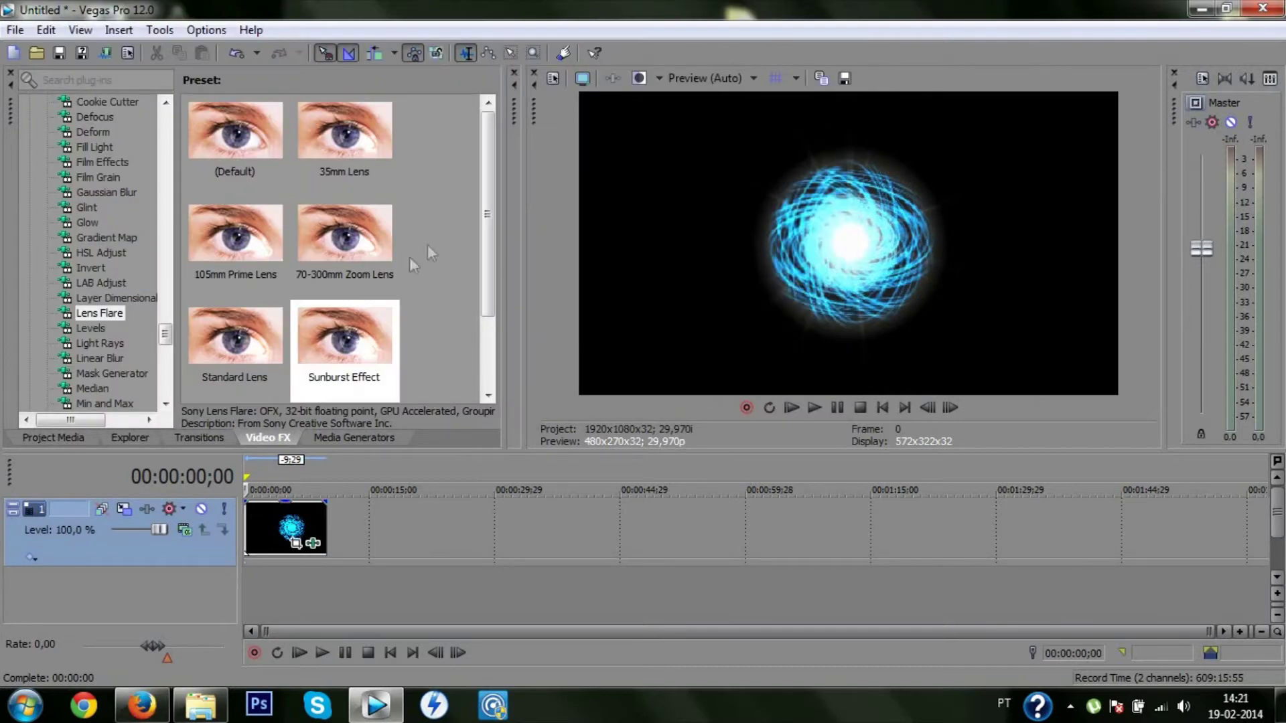
- Apply the Default Color Balance preset to the ball clip with blue at maximum, red at minimum and green raised
{"action": "left_click_drag", "start_coordinate": [165, 336], "coordinate": [171, 320]}
{"action": "left_click", "coordinate": [102, 222]}
{"action": "left_click_drag", "start_coordinate": [102, 222], "coordinate": [288, 530]}
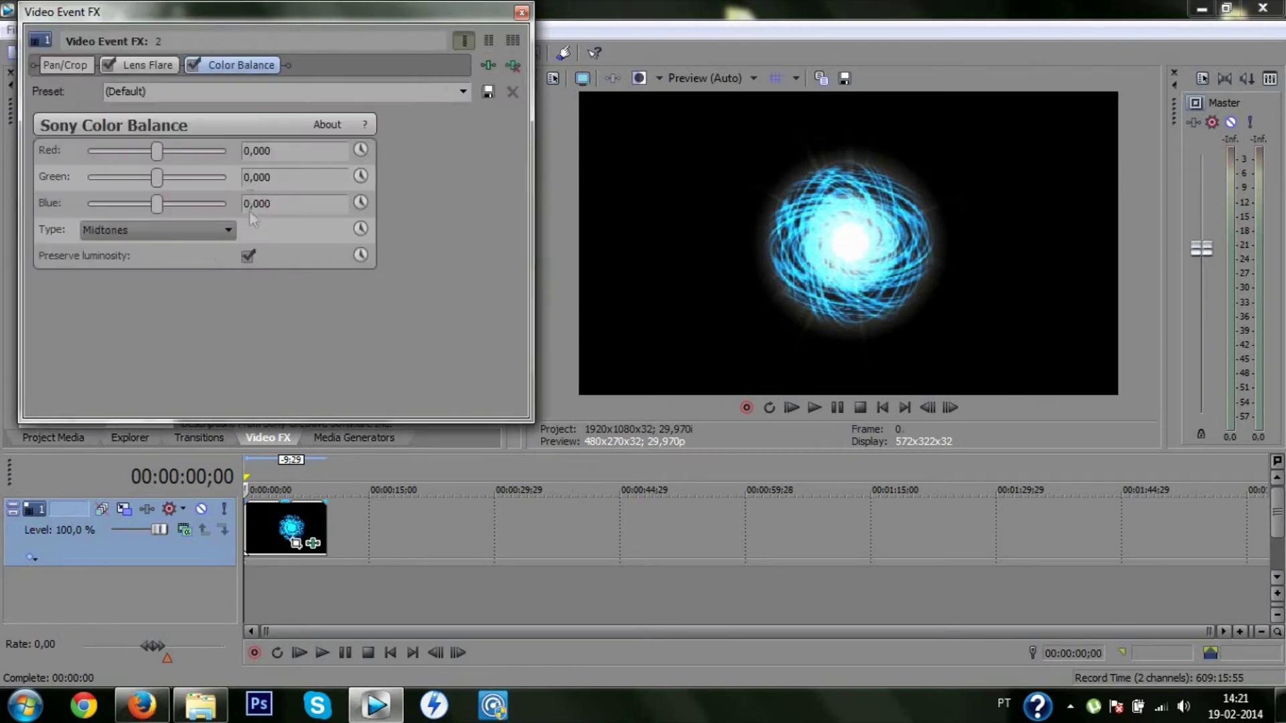
{"action": "left_click_drag", "start_coordinate": [158, 203], "coordinate": [226, 203]}
{"action": "left_click_drag", "start_coordinate": [149, 155], "coordinate": [87, 153]}
{"action": "left_click_drag", "start_coordinate": [158, 177], "coordinate": [193, 201]}
{"action": "left_click", "coordinate": [522, 13]}
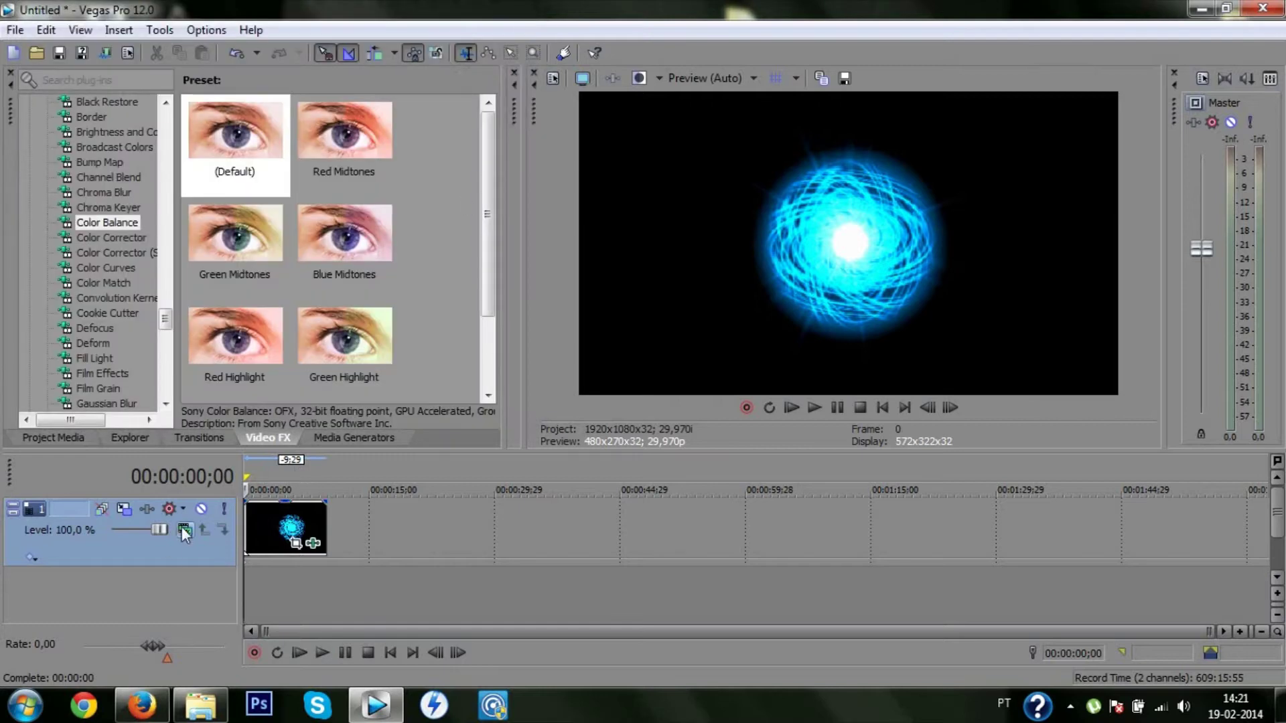
- Duplicate the ball track and rotate the copy to about 24.9° in Track Motion
{"action": "right_click", "coordinate": [212, 554]}
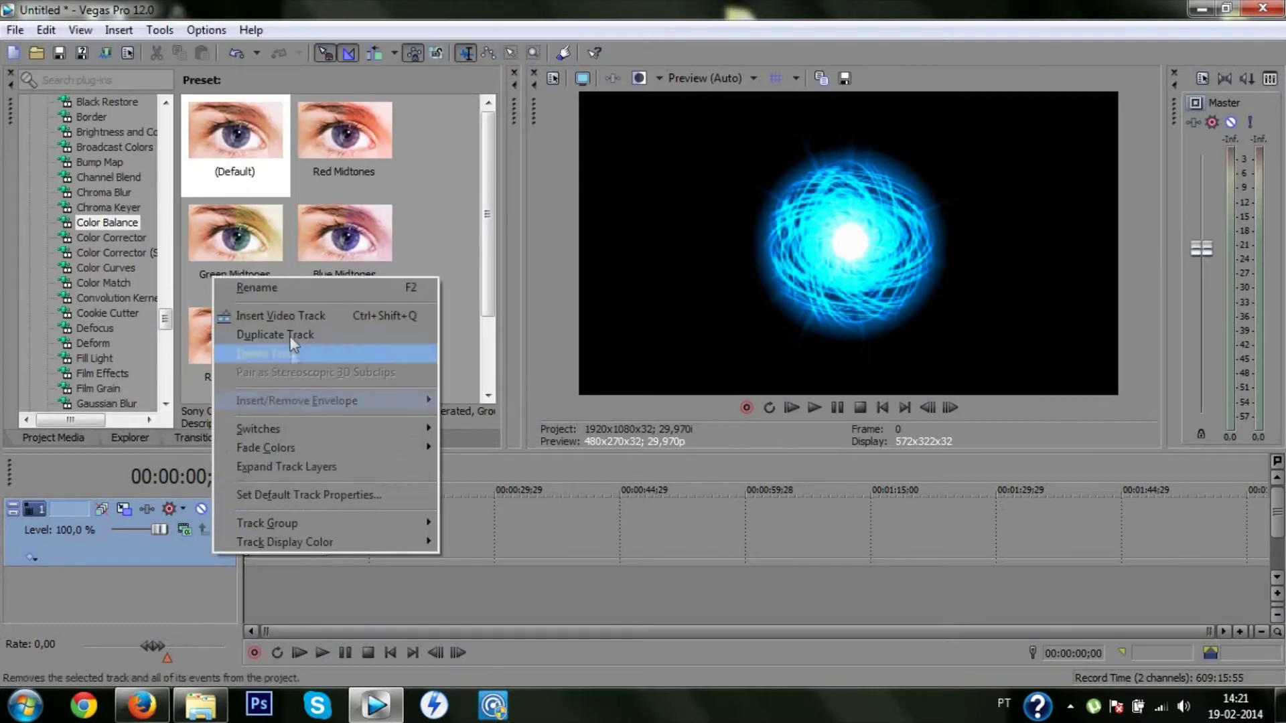
{"action": "left_click", "coordinate": [297, 336]}
{"action": "left_click", "coordinate": [101, 509]}
{"action": "left_click_drag", "start_coordinate": [611, 11], "coordinate": [425, 14]}
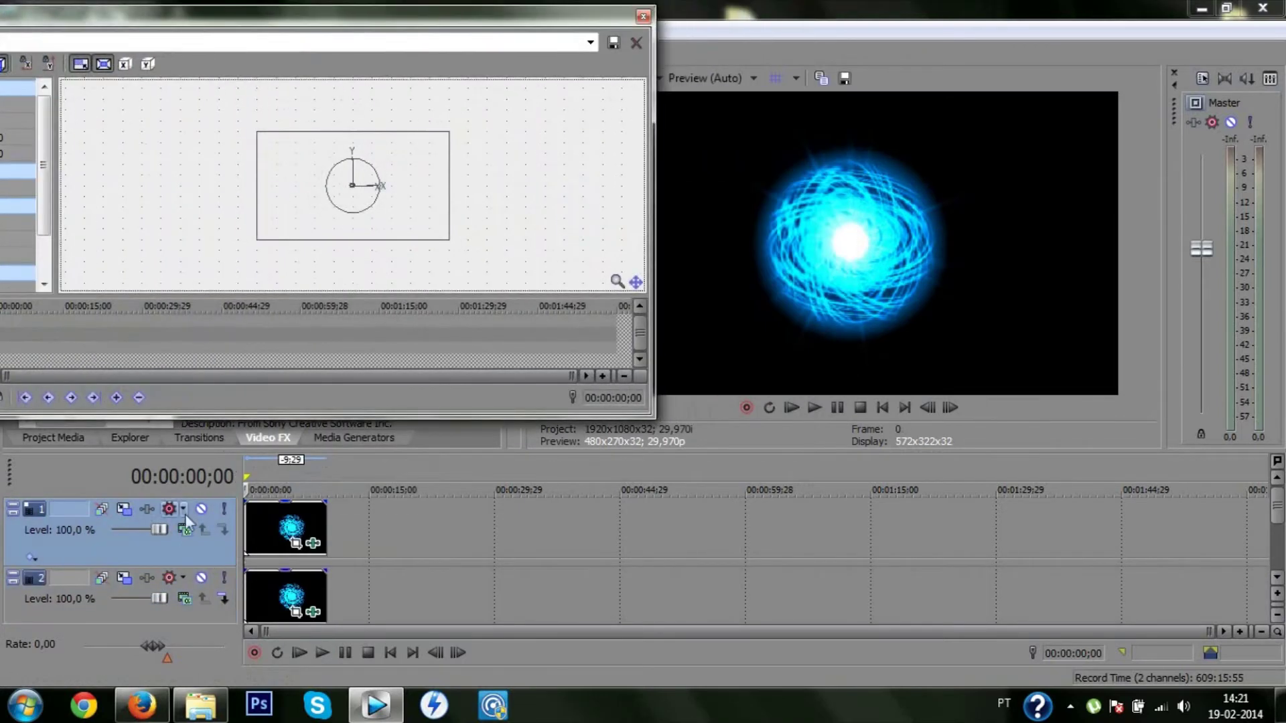
{"action": "left_click_drag", "start_coordinate": [335, 158], "coordinate": [380, 166]}
- Set the copied ball track's compositing mode to Source Alpha and lower its level to 41.1 %
{"action": "left_click", "coordinate": [185, 530]}
{"action": "left_click", "coordinate": [245, 339]}
{"action": "left_click_drag", "start_coordinate": [159, 530], "coordinate": [131, 529]}
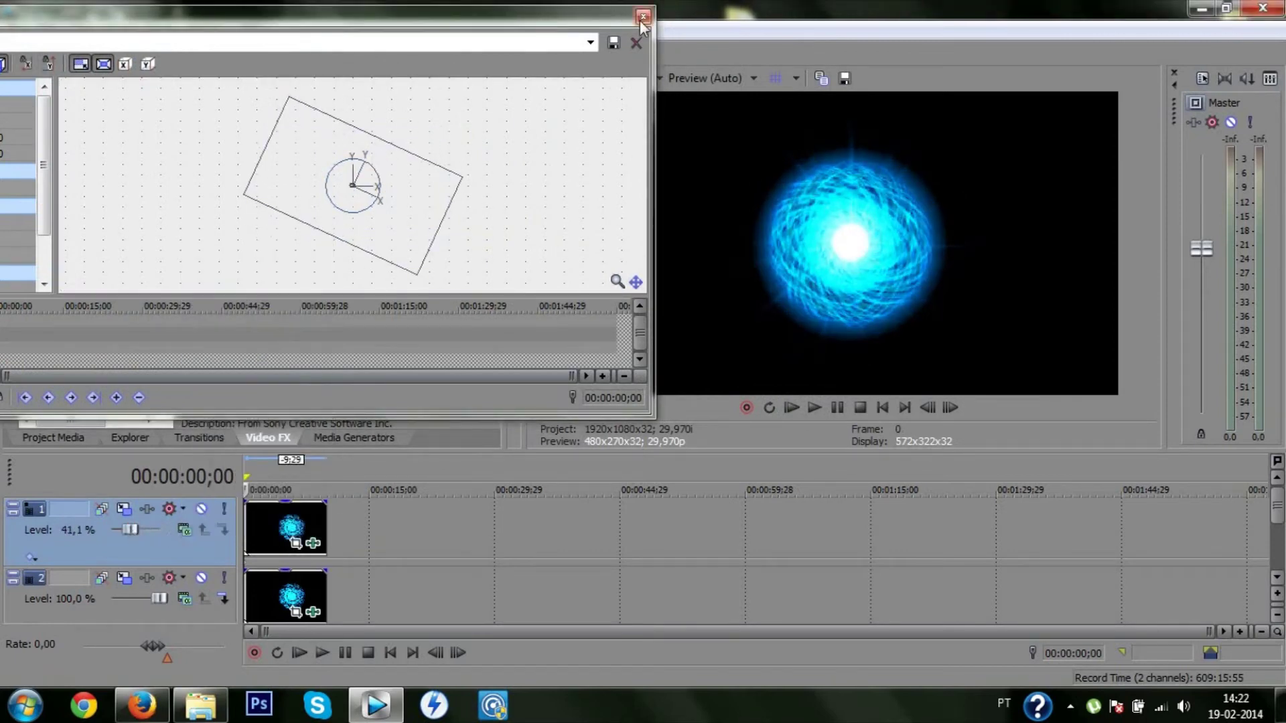
- Enlarge the ball slightly in both tracks with Track Motion, the upper one to about 2,220 × 1,249
{"action": "left_click_drag", "start_coordinate": [502, 19], "coordinate": [563, 18]}
{"action": "left_click_drag", "start_coordinate": [523, 177], "coordinate": [542, 182]}
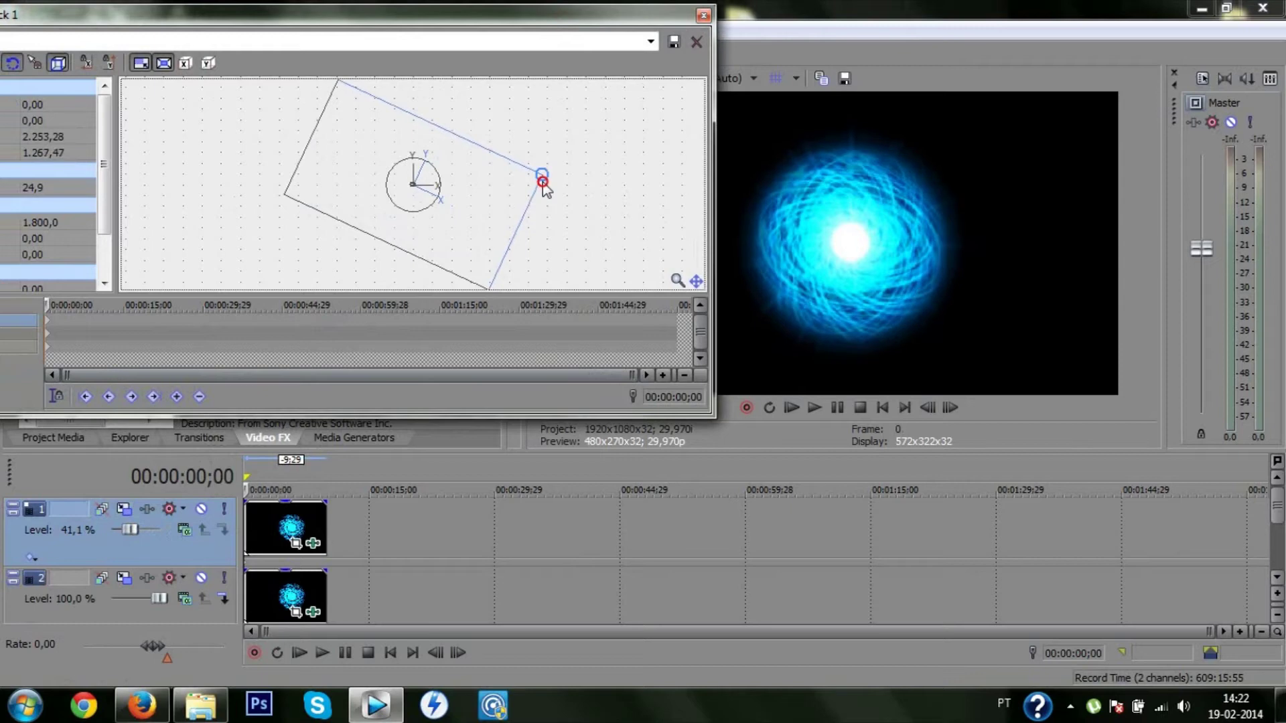
{"action": "left_click", "coordinate": [703, 15]}
{"action": "left_click", "coordinate": [124, 577]}
{"action": "left_click_drag", "start_coordinate": [511, 136], "coordinate": [533, 140]}
{"action": "left_click", "coordinate": [704, 15]}
- Duplicate the top ball track again, with the new copy rotated to about 65.7° and its level lowered to 25.4 %
{"action": "right_click", "coordinate": [222, 549]}
{"action": "left_click", "coordinate": [281, 310]}
{"action": "left_click", "coordinate": [124, 509]}
{"action": "left_click_drag", "start_coordinate": [431, 172], "coordinate": [440, 187]}
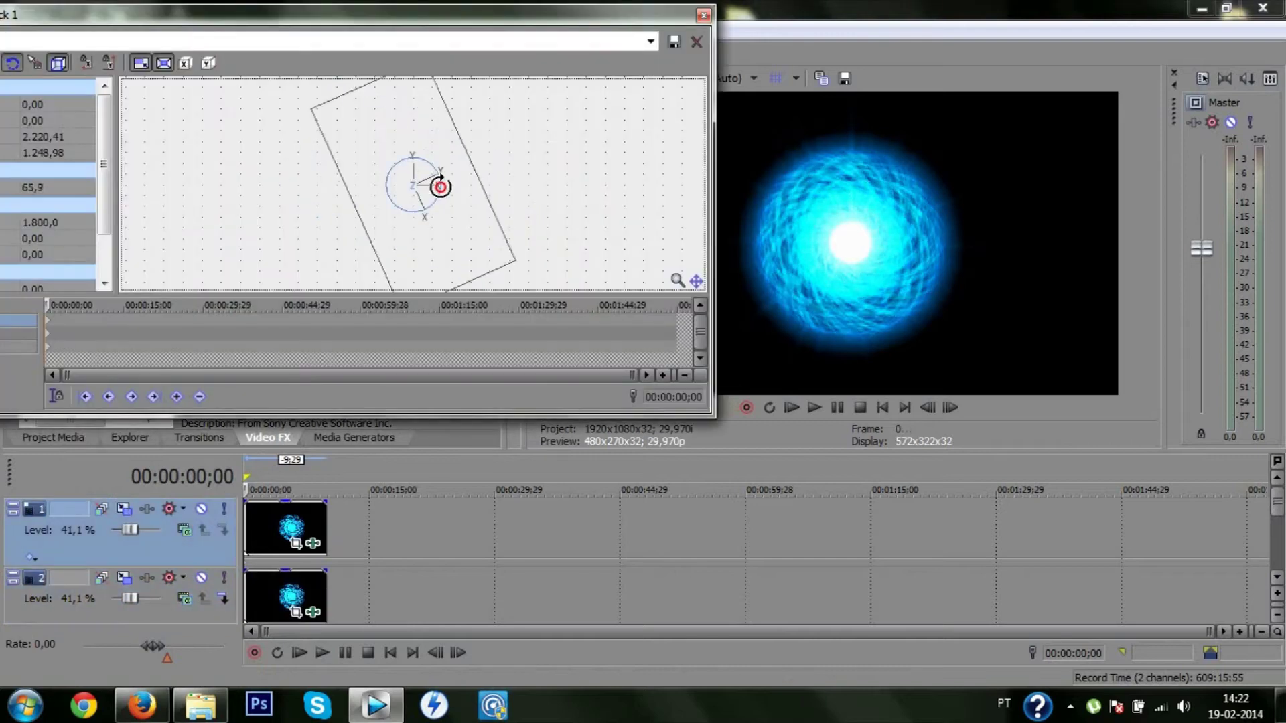
{"action": "left_click_drag", "start_coordinate": [132, 532], "coordinate": [109, 542]}
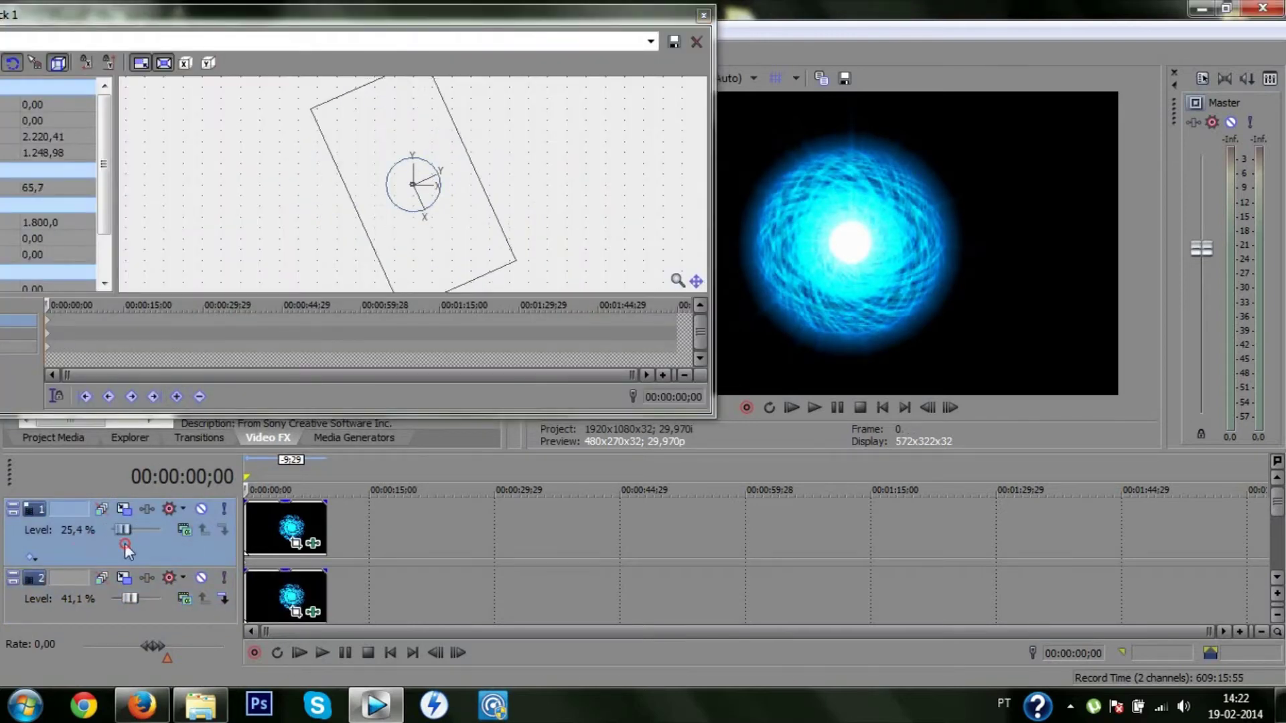
{"action": "left_click", "coordinate": [705, 15]}
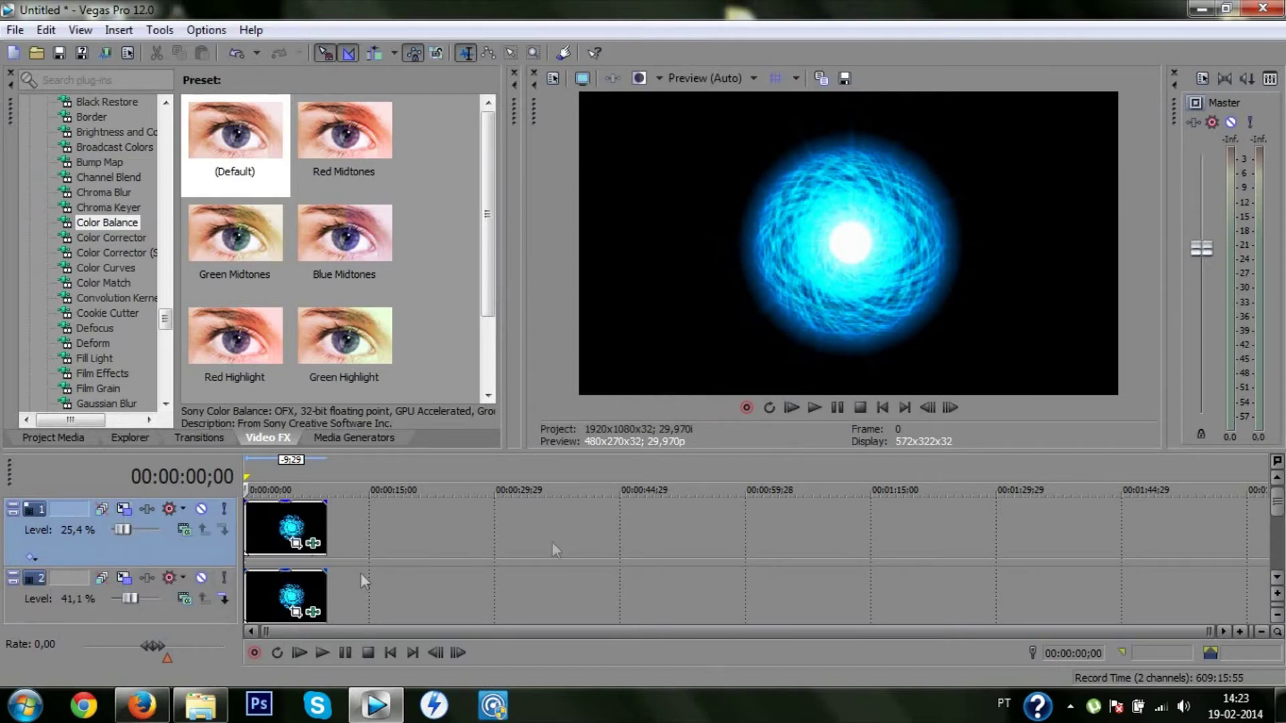
- Try different compositing modes on the upper two ball tracks and set both to Screen
{"action": "left_click", "coordinate": [184, 529]}
{"action": "left_click", "coordinate": [226, 324]}
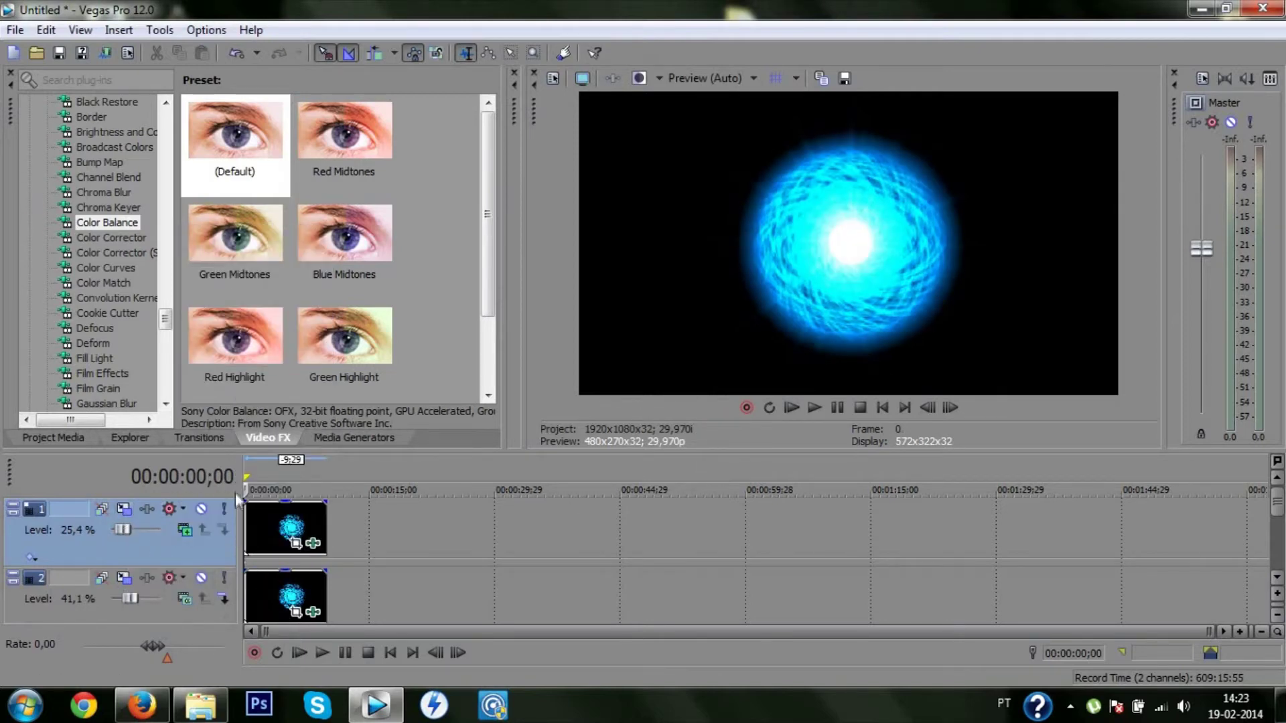
{"action": "left_click", "coordinate": [179, 599]}
{"action": "left_click", "coordinate": [238, 357]}
{"action": "left_click", "coordinate": [184, 599]}
{"action": "left_click", "coordinate": [263, 394]}
{"action": "left_click", "coordinate": [182, 599]}
{"action": "left_click", "coordinate": [242, 452]}
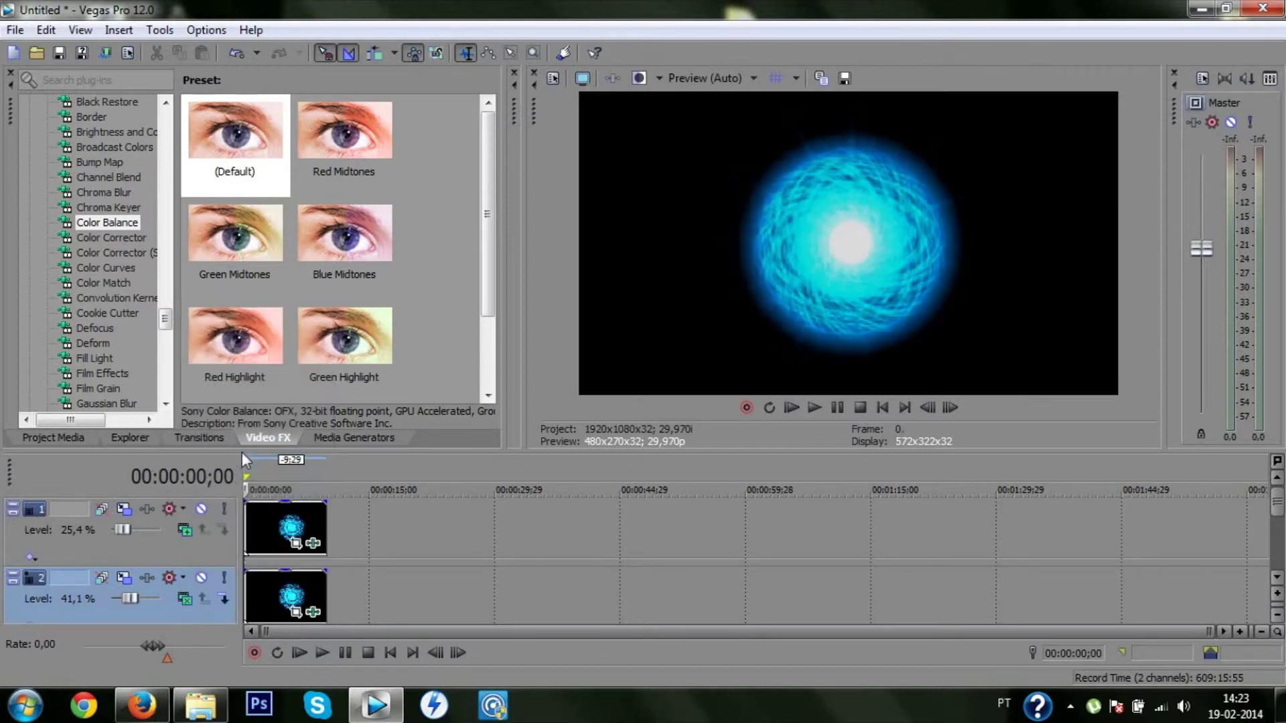
{"action": "left_click", "coordinate": [185, 530]}
{"action": "left_click", "coordinate": [247, 378]}
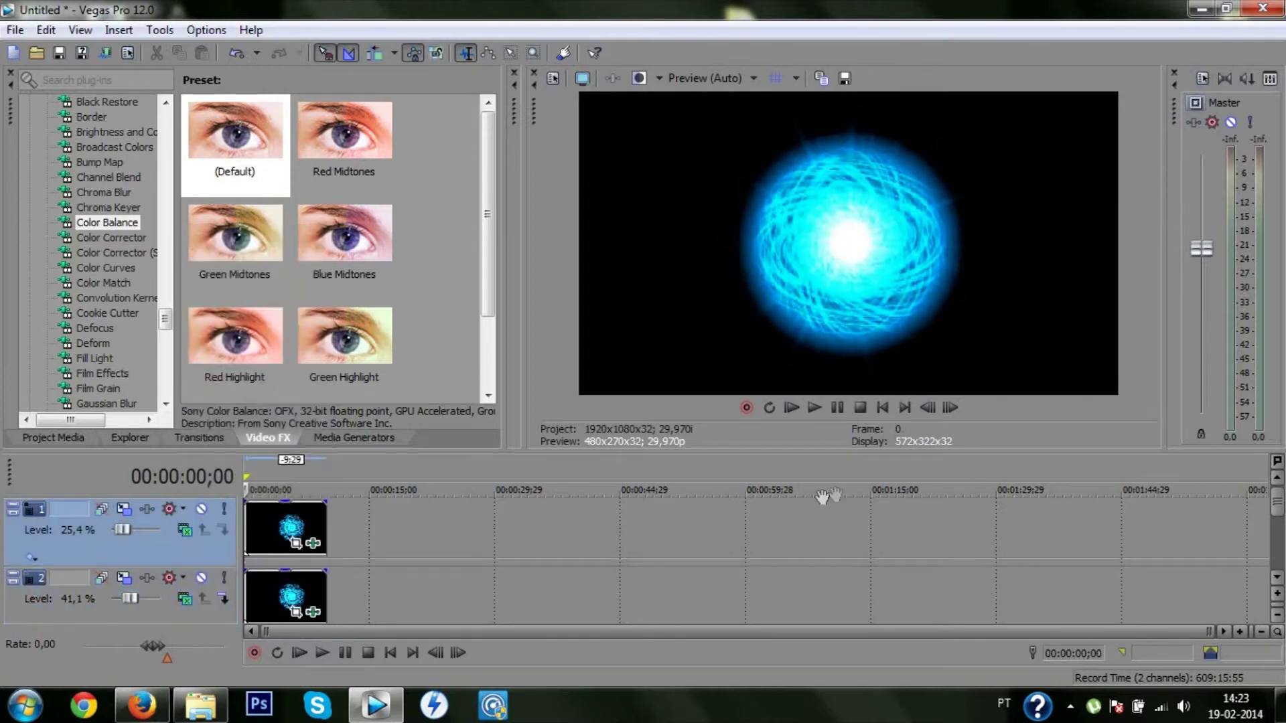
- Render the project as 3 with the Windows Media Video 8 Mbps HD 1080-30p template
{"action": "left_click", "coordinate": [104, 54]}
{"action": "type", "text": "3"}
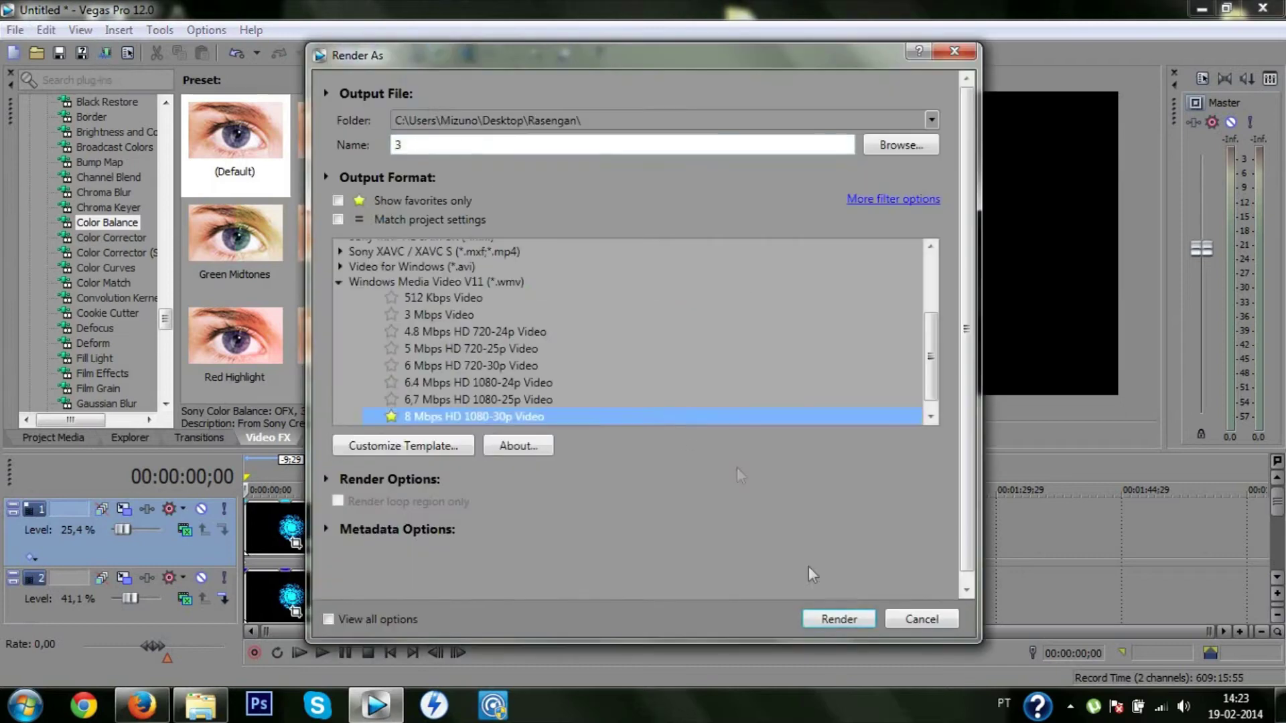
{"action": "left_click", "coordinate": [831, 620]}
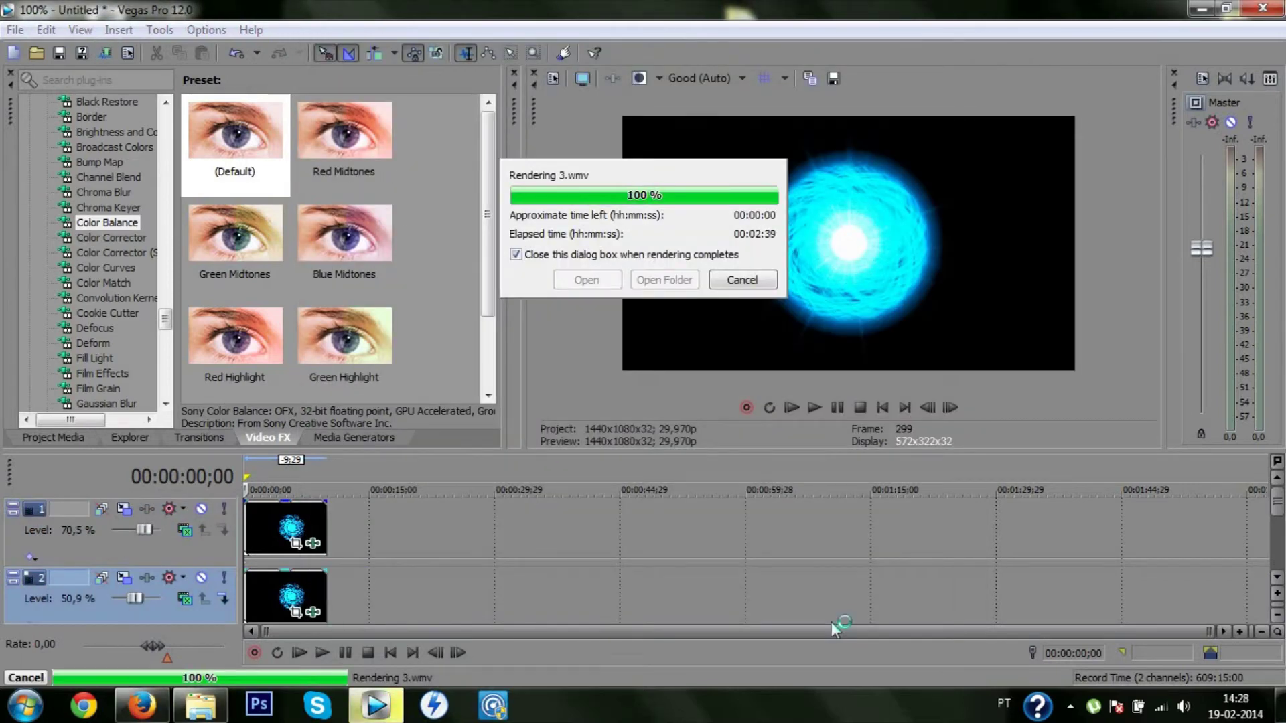
- Play the rendered clip 3 from its folder in the media player to check the ball's motion
{"action": "left_click", "coordinate": [200, 706]}
{"action": "double_click", "coordinate": [638, 360]}
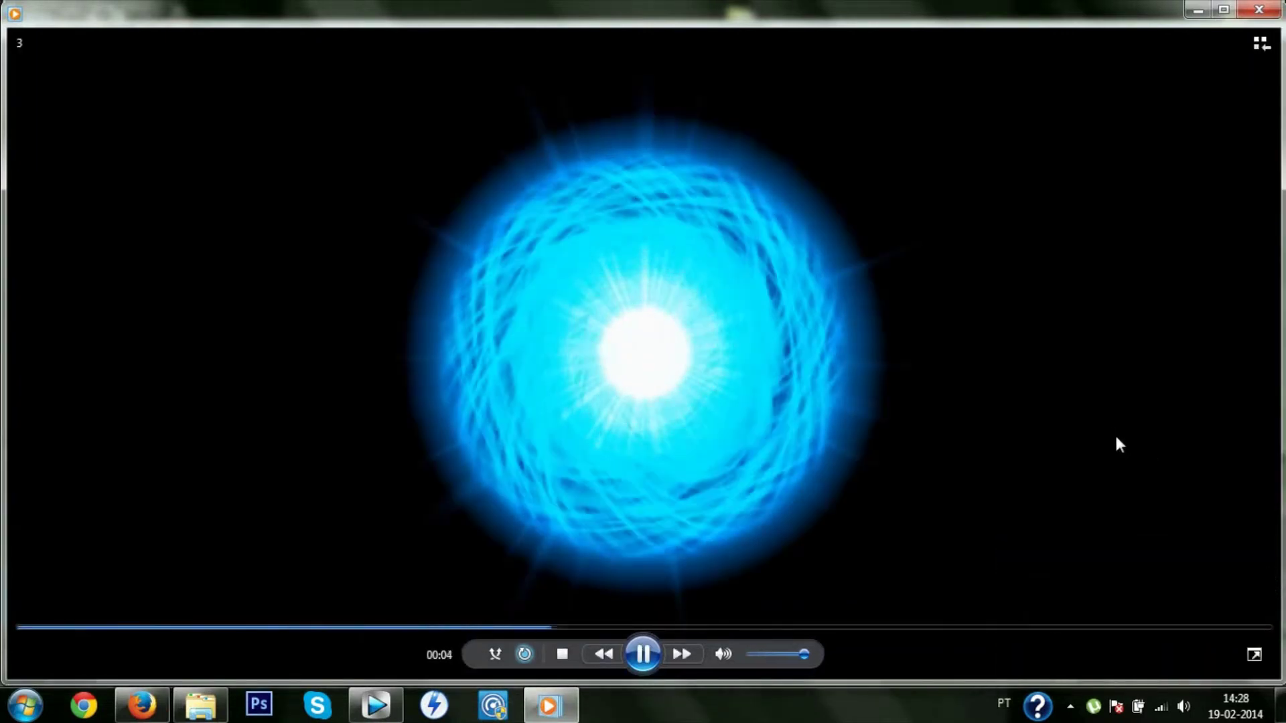
{"action": "left_click", "coordinate": [1264, 12]}
{"action": "left_click", "coordinate": [950, 94]}
- Close the current Vegas Pro project
{"action": "left_click", "coordinate": [15, 31]}
{"action": "left_click", "coordinate": [40, 92]}
{"action": "left_click", "coordinate": [670, 305]}
- Open the rendered clip 3 from the Rasengan folder and delete its audio track
{"action": "left_click", "coordinate": [14, 30]}
{"action": "left_click", "coordinate": [40, 71]}
{"action": "left_click", "coordinate": [451, 175]}
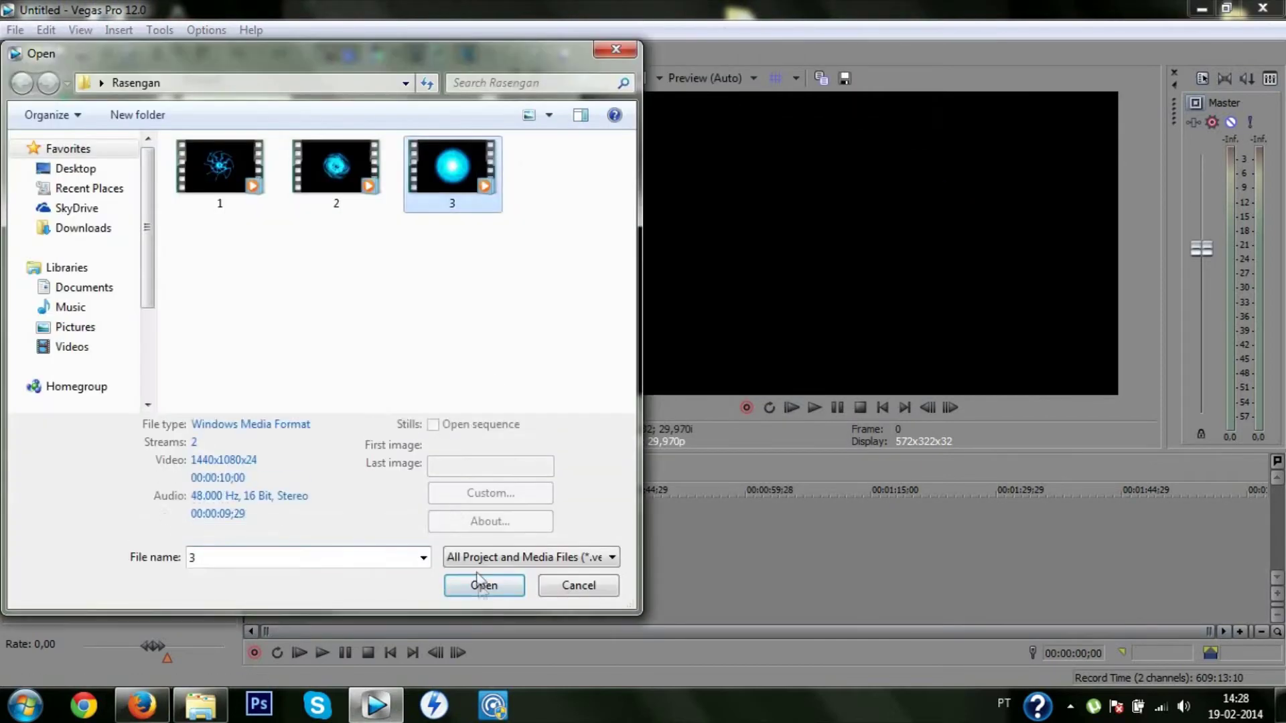
{"action": "left_click", "coordinate": [481, 585]}
{"action": "left_click", "coordinate": [798, 293]}
{"action": "left_click", "coordinate": [273, 597]}
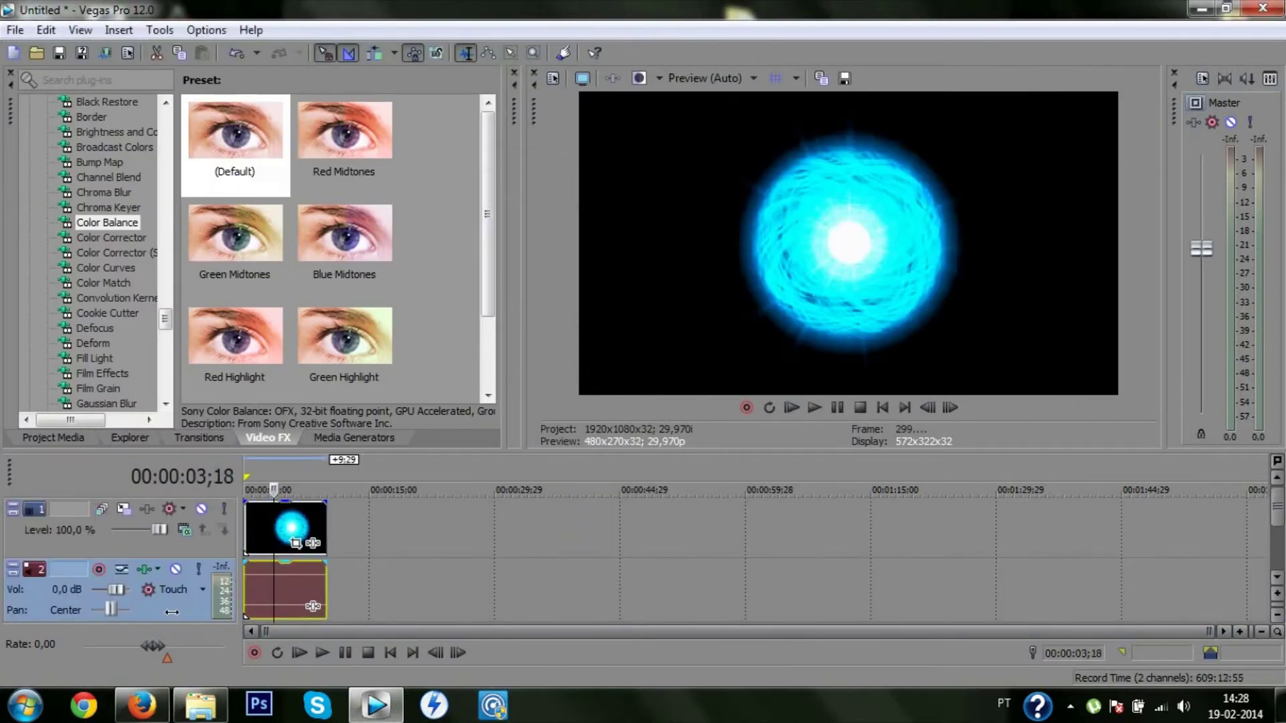
{"action": "key", "text": "Delete"}
{"action": "key", "text": "Delete"}
- Duplicate the ball track and set the copy to Screen compositing with a 62.7 % level
{"action": "right_click", "coordinate": [201, 551]}
{"action": "left_click", "coordinate": [231, 329]}
{"action": "left_click", "coordinate": [184, 529]}
{"action": "left_click", "coordinate": [269, 398]}
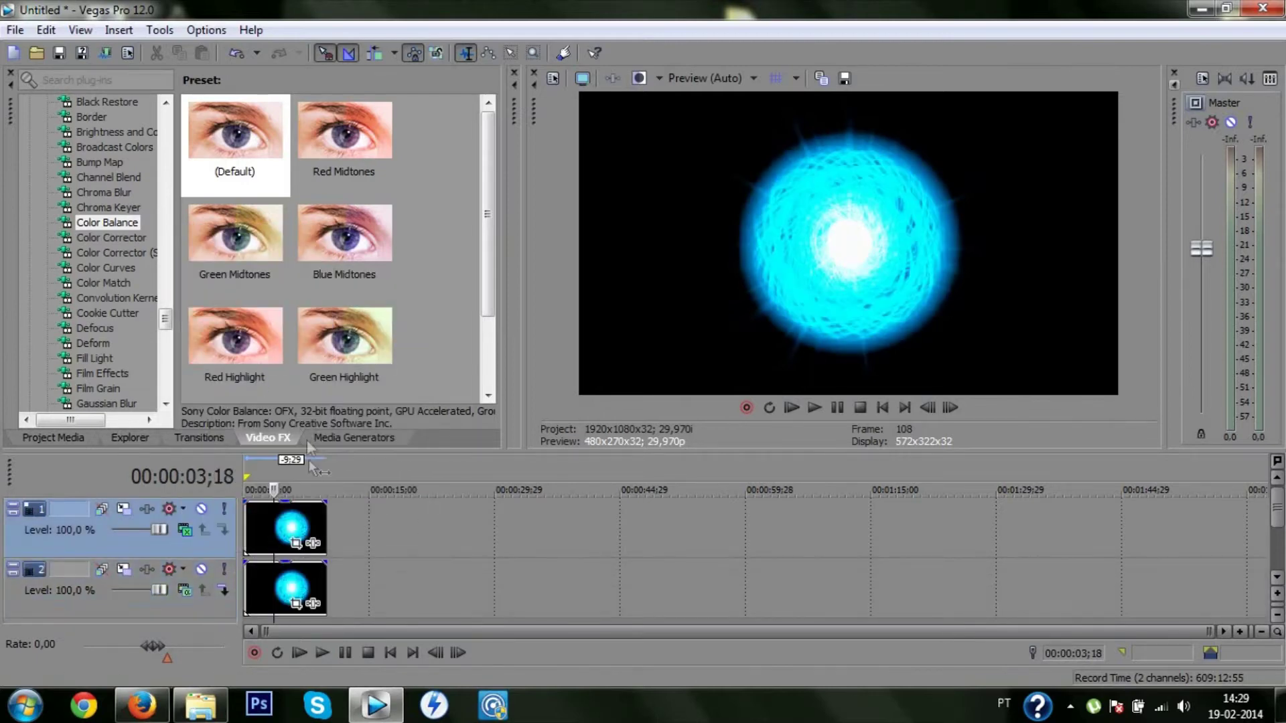
{"action": "left_click", "coordinate": [124, 509]}
{"action": "left_click", "coordinate": [693, 34]}
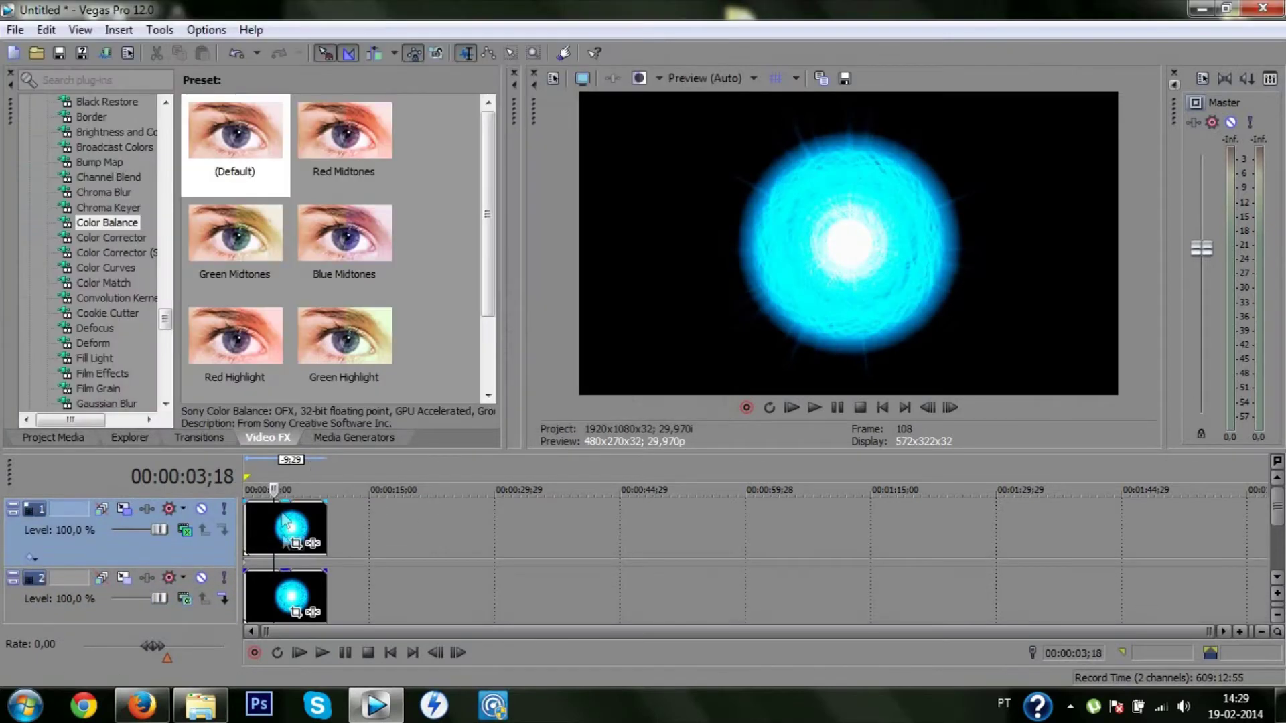
{"action": "left_click_drag", "start_coordinate": [159, 530], "coordinate": [140, 530]}
- Try the Source Alpha, Add, Hard Light, Overlay and Multiply compositing modes on the top ball track, returning to Screen
{"action": "left_click", "coordinate": [184, 529]}
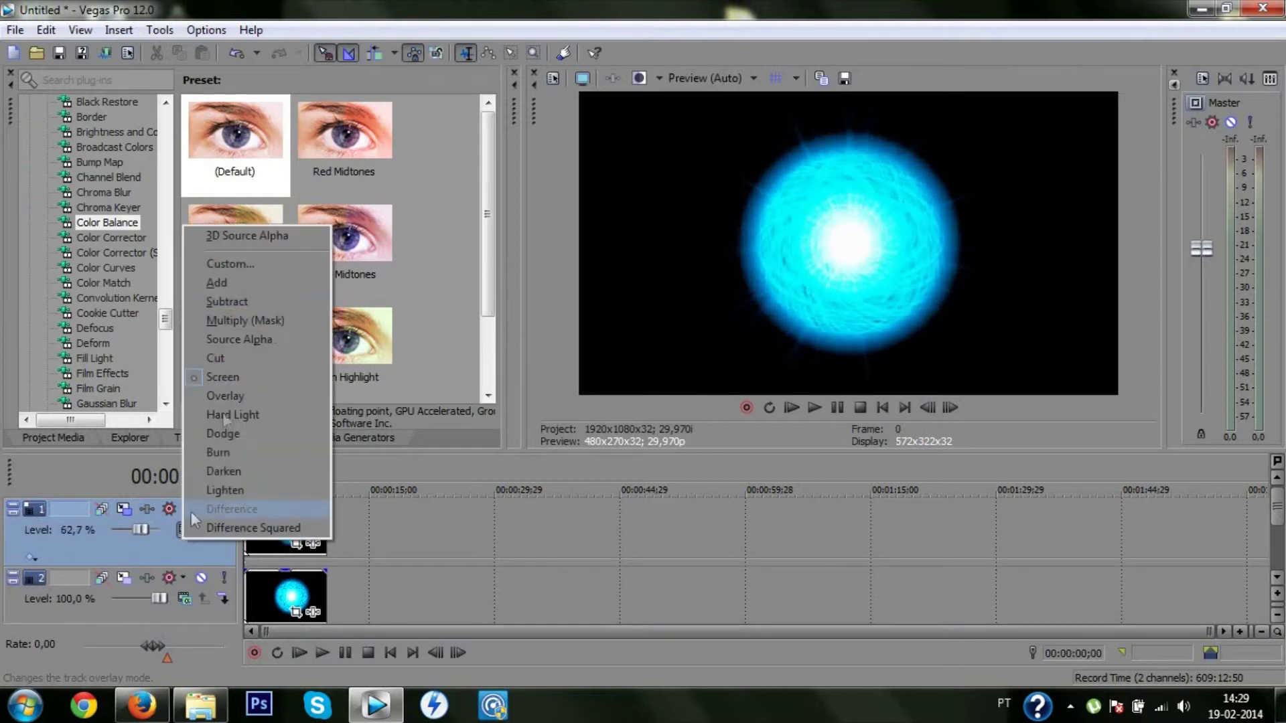
{"action": "left_click", "coordinate": [267, 340]}
{"action": "left_click", "coordinate": [184, 529]}
{"action": "left_click", "coordinate": [260, 284]}
{"action": "left_click", "coordinate": [184, 529]}
{"action": "left_click", "coordinate": [249, 415]}
{"action": "left_click", "coordinate": [184, 529]}
{"action": "left_click", "coordinate": [258, 397]}
{"action": "left_click", "coordinate": [188, 528]}
{"action": "left_click", "coordinate": [255, 323]}
{"action": "left_click", "coordinate": [184, 529]}
{"action": "left_click", "coordinate": [251, 378]}
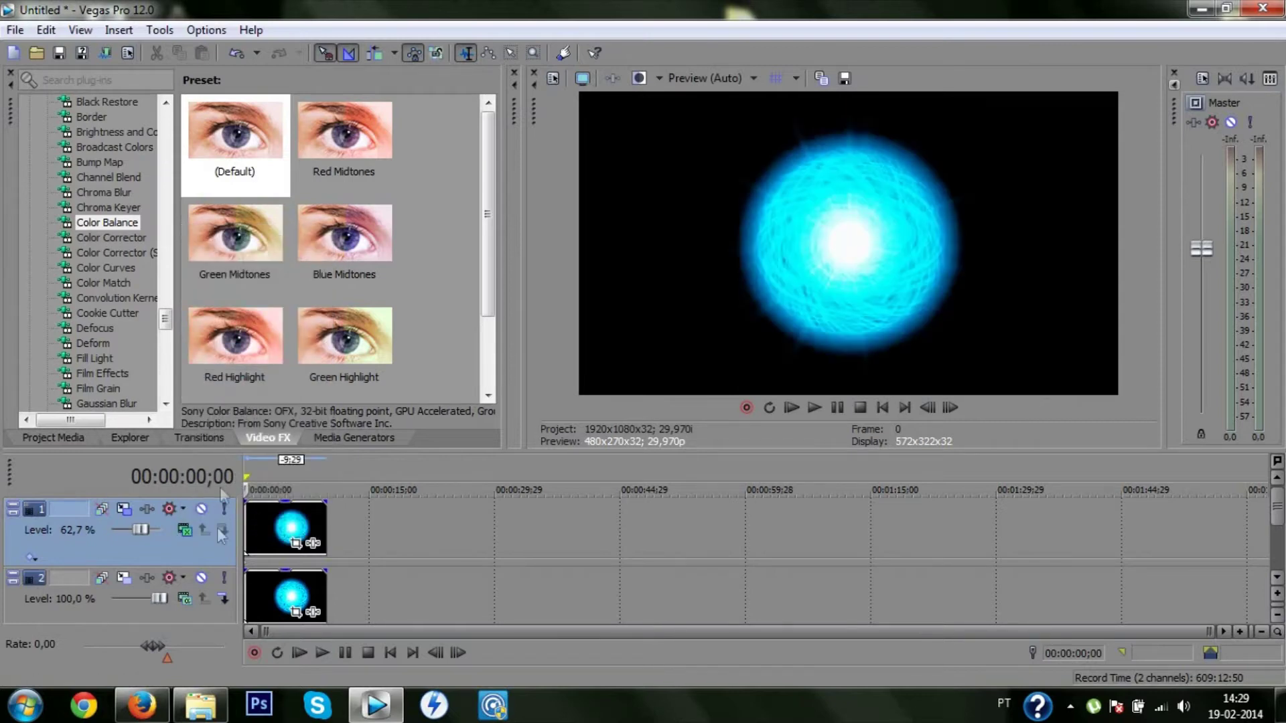
- In the top track's motion, set a keyframe at 00:00:10;05 with a 36.3° orientation and a rotation angle of 1,800
{"action": "left_click", "coordinate": [142, 510]}
{"action": "left_click_drag", "start_coordinate": [632, 375], "coordinate": [246, 375]}
{"action": "double_click", "coordinate": [220, 317]}
{"action": "left_click_drag", "start_coordinate": [301, 18], "coordinate": [443, 16]}
{"action": "left_click_drag", "start_coordinate": [579, 170], "coordinate": [637, 180]}
{"action": "left_click", "coordinate": [186, 222]}
{"action": "left_click", "coordinate": [181, 222]}
{"action": "left_click", "coordinate": [229, 222]}
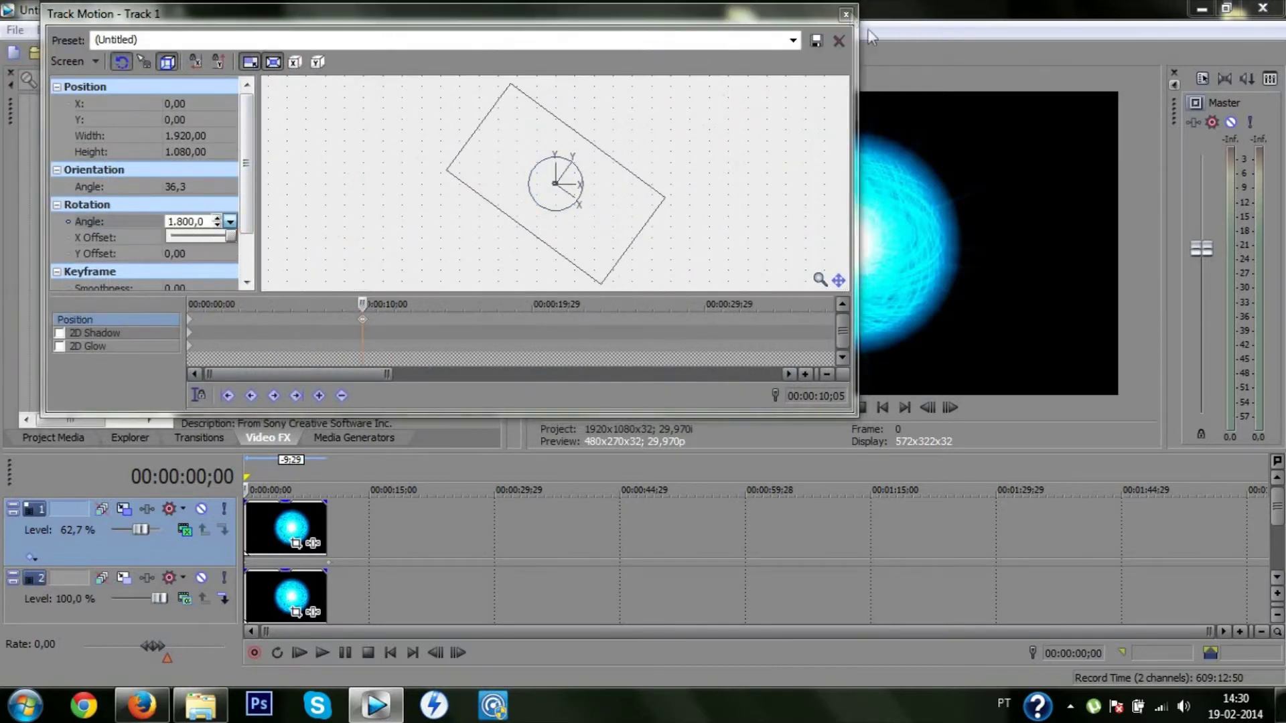
{"action": "left_click", "coordinate": [846, 13]}
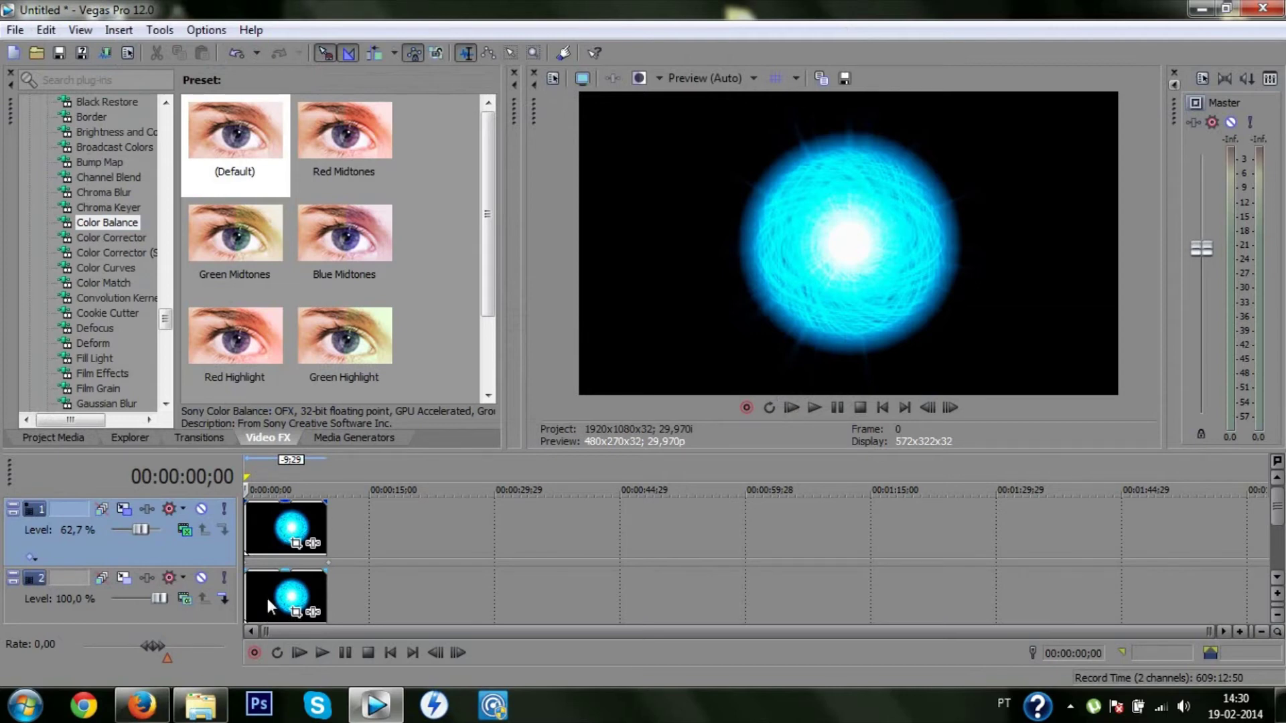
- Insert a new video track above the ball and place a Noise Texture with the Starry Sky preset on it
{"action": "right_click", "coordinate": [359, 530]}
{"action": "left_click", "coordinate": [464, 356]}
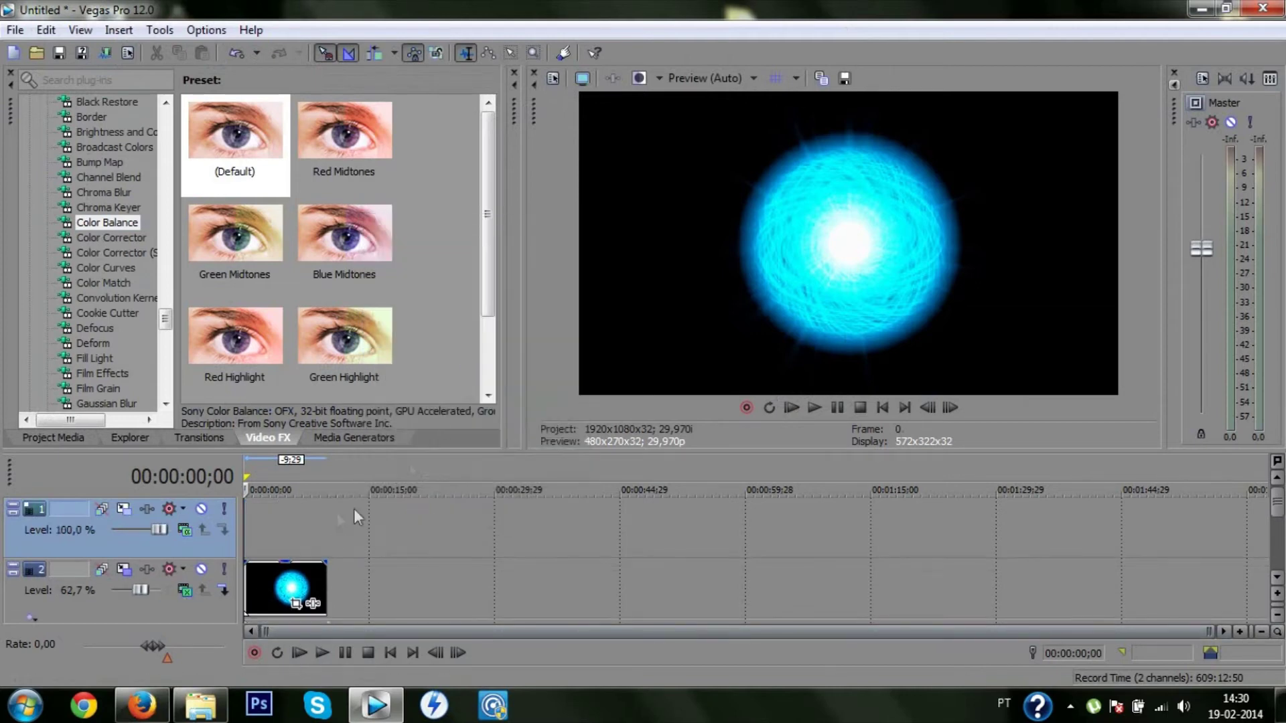
{"action": "left_click", "coordinate": [339, 439]}
{"action": "left_click_drag", "start_coordinate": [361, 255], "coordinate": [268, 525]}
{"action": "left_click_drag", "start_coordinate": [690, 110], "coordinate": [345, 30]}
- Set the noise texture's X frequency to 0.1 and its X offset to about -0.17
{"action": "left_click", "coordinate": [228, 228]}
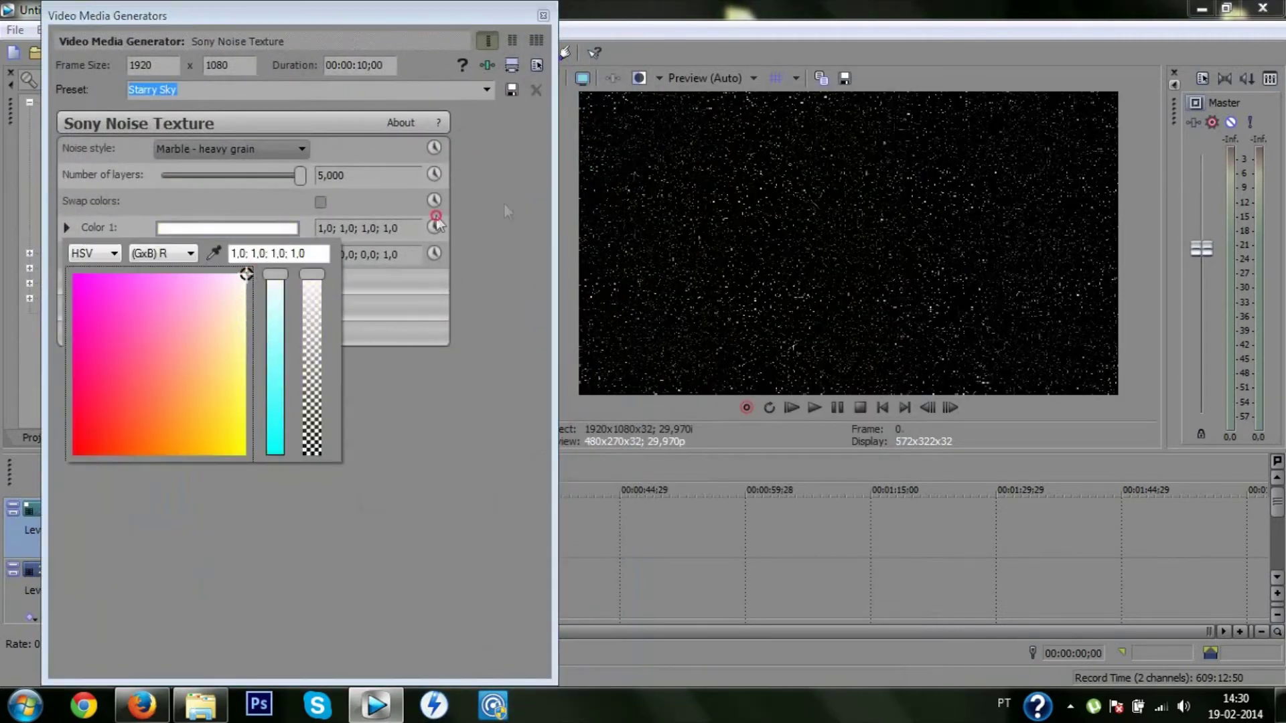
{"action": "left_click", "coordinate": [71, 281]}
{"action": "left_click_drag", "start_coordinate": [169, 308], "coordinate": [191, 318]}
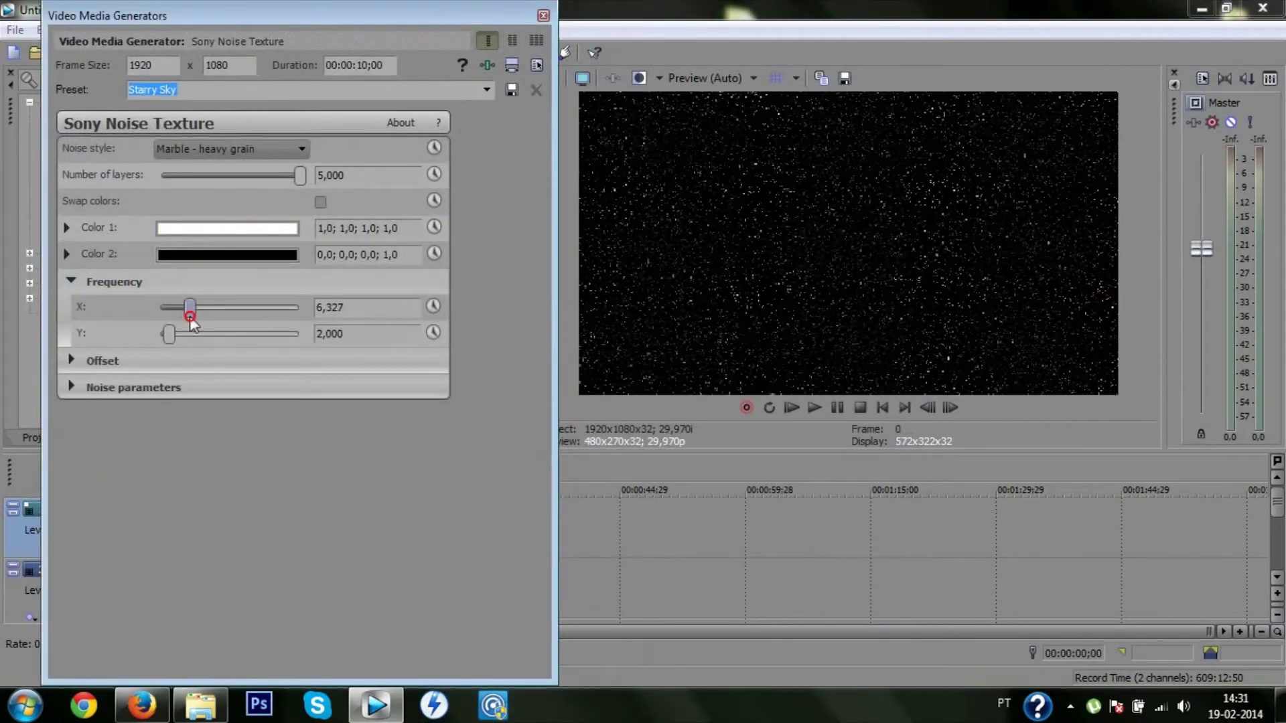
{"action": "left_click", "coordinate": [71, 360]}
{"action": "mouse_move", "coordinate": [264, 391]}
{"action": "left_mouse_down"}
{"action": "mouse_move", "coordinate": [179, 392]}
{"action": "mouse_move", "coordinate": [390, 391]}
{"action": "mouse_move", "coordinate": [248, 393]}
{"action": "left_mouse_up"}
{"action": "mouse_move", "coordinate": [225, 309]}
{"action": "left_mouse_down"}
{"action": "mouse_move", "coordinate": [316, 310]}
{"action": "mouse_move", "coordinate": [123, 310]}
{"action": "mouse_move", "coordinate": [225, 314]}
{"action": "left_mouse_up"}
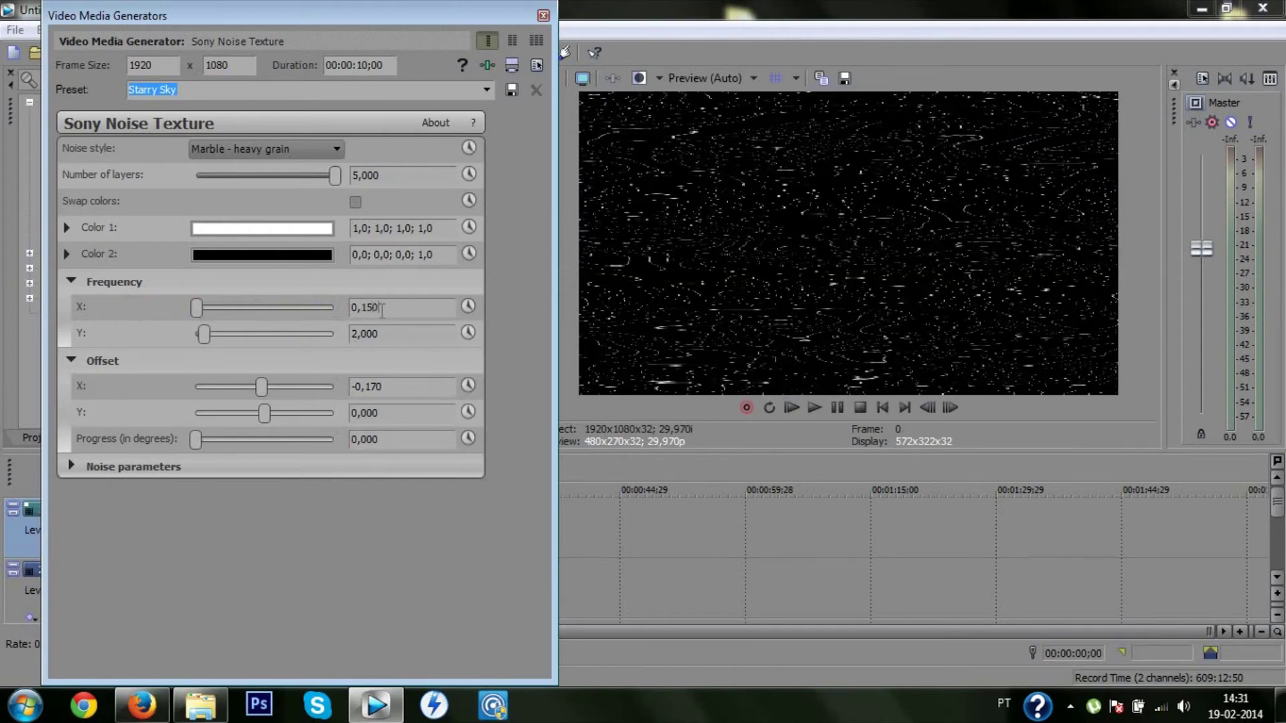
{"action": "double_click", "coordinate": [381, 310]}
{"action": "type", "text": "0,15"}
{"action": "key", "text": "BackSpace"}
{"action": "key", "text": "Return"}
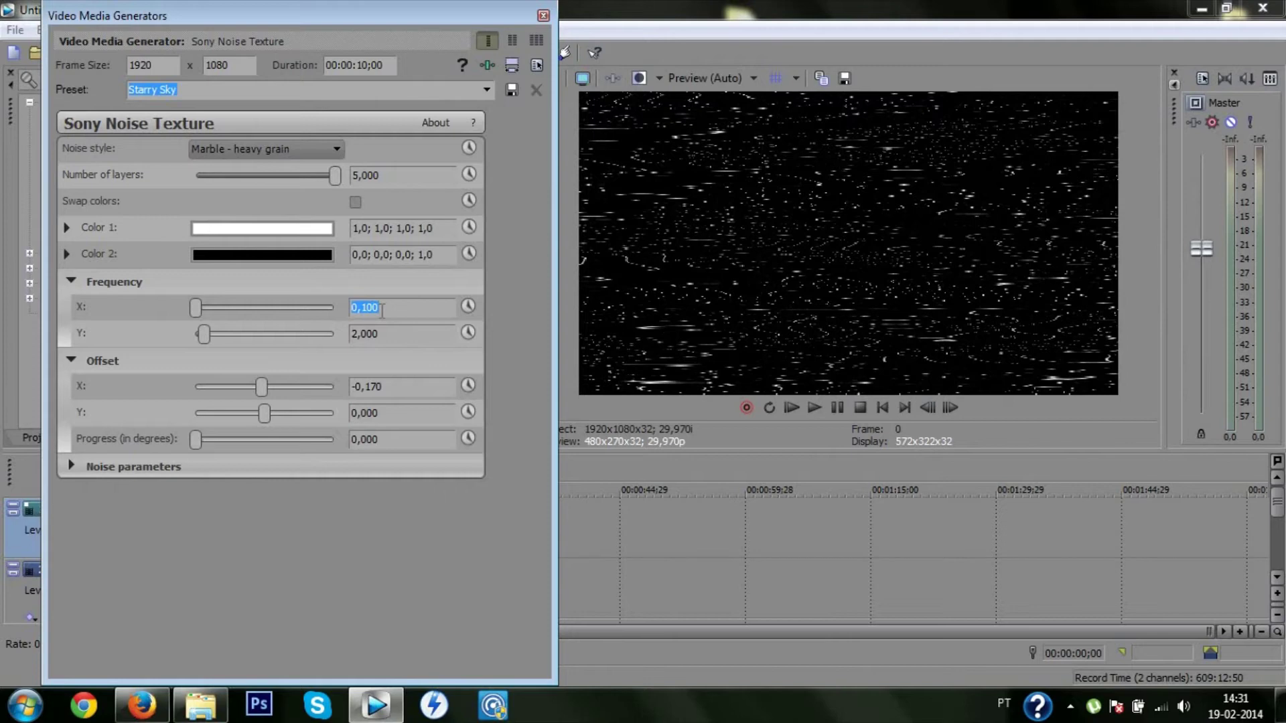
{"action": "left_click", "coordinate": [544, 15]}
- Apply the Default Spherize preset to the noise clip with non-proportional scaling of about 0.592 horizontal and 0.789 vertical
{"action": "left_click", "coordinate": [268, 437]}
{"action": "scroll", "coordinate": [101, 268], "scroll_direction": "down", "scroll_amount": 5}
{"action": "left_click", "coordinate": [96, 359]}
{"action": "left_click_drag", "start_coordinate": [243, 132], "coordinate": [281, 526]}
{"action": "left_click", "coordinate": [47, 204]}
{"action": "left_click_drag", "start_coordinate": [258, 231], "coordinate": [229, 260]}
{"action": "left_click", "coordinate": [280, 283]}
{"action": "left_click_drag", "start_coordinate": [217, 232], "coordinate": [201, 232]}
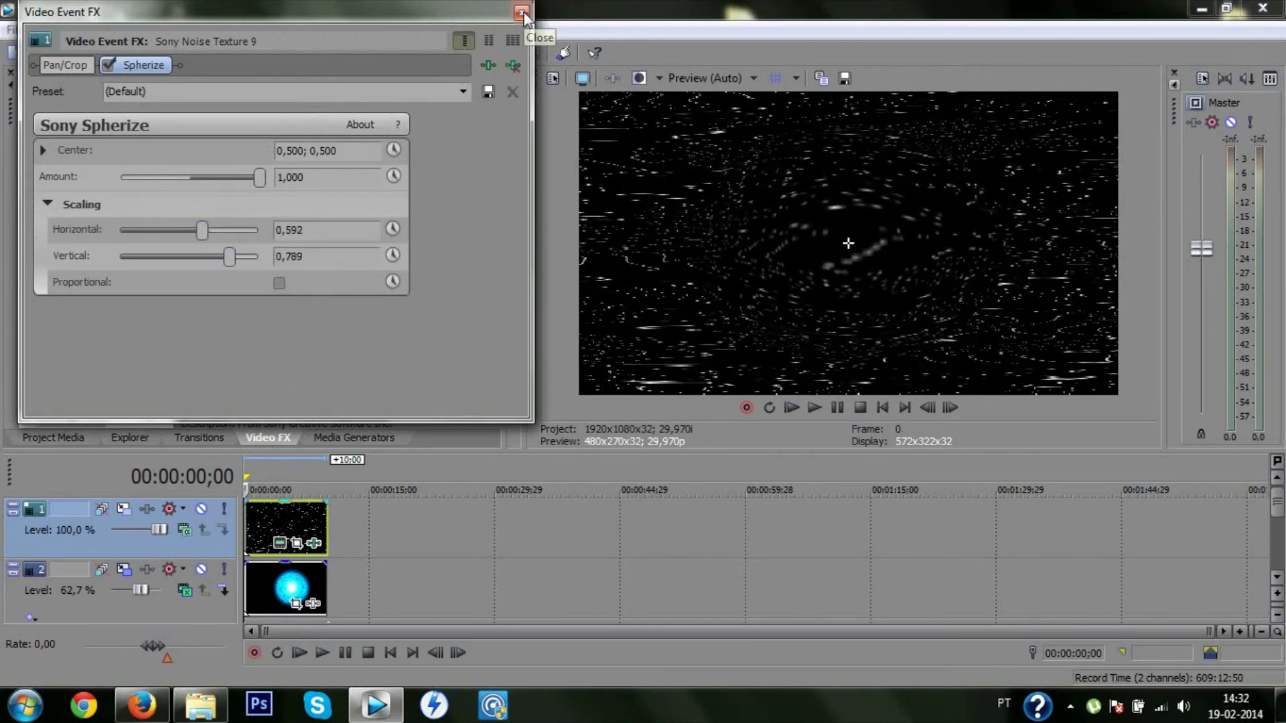
{"action": "left_click", "coordinate": [522, 13]}
- Set the noise track to Add compositing and mask its clip with the Circle, Center Cookie Cutter, feather 0.286 and size 0.177
{"action": "left_click", "coordinate": [184, 530]}
{"action": "left_click", "coordinate": [244, 286]}
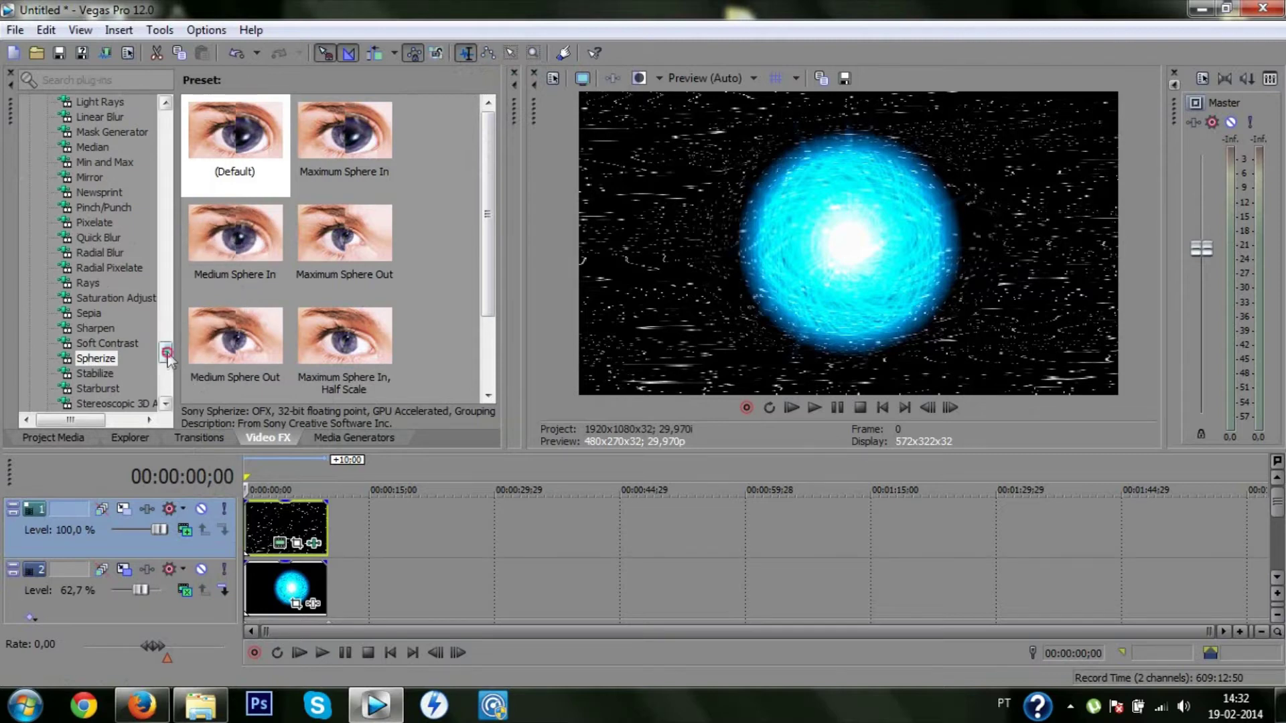
{"action": "left_click_drag", "start_coordinate": [167, 354], "coordinate": [167, 319]}
{"action": "left_click", "coordinate": [109, 240]}
{"action": "left_click_drag", "start_coordinate": [346, 142], "coordinate": [281, 536]}
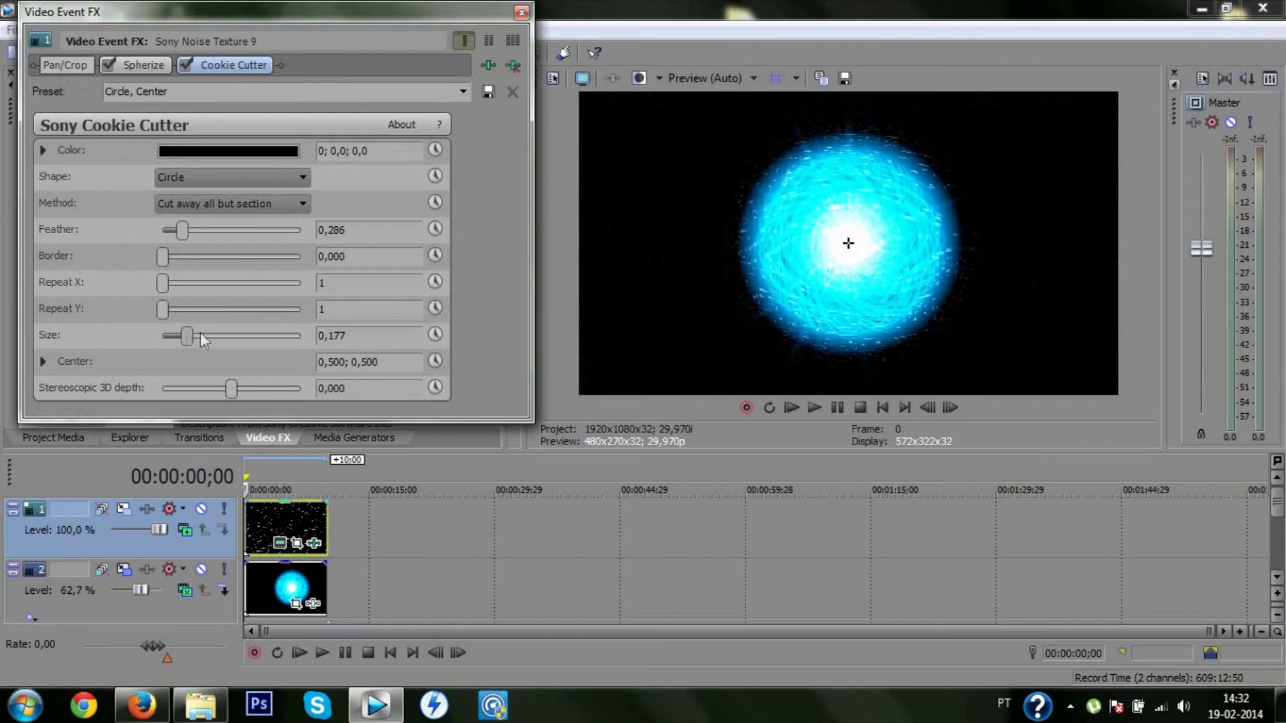
{"action": "left_click", "coordinate": [521, 12]}
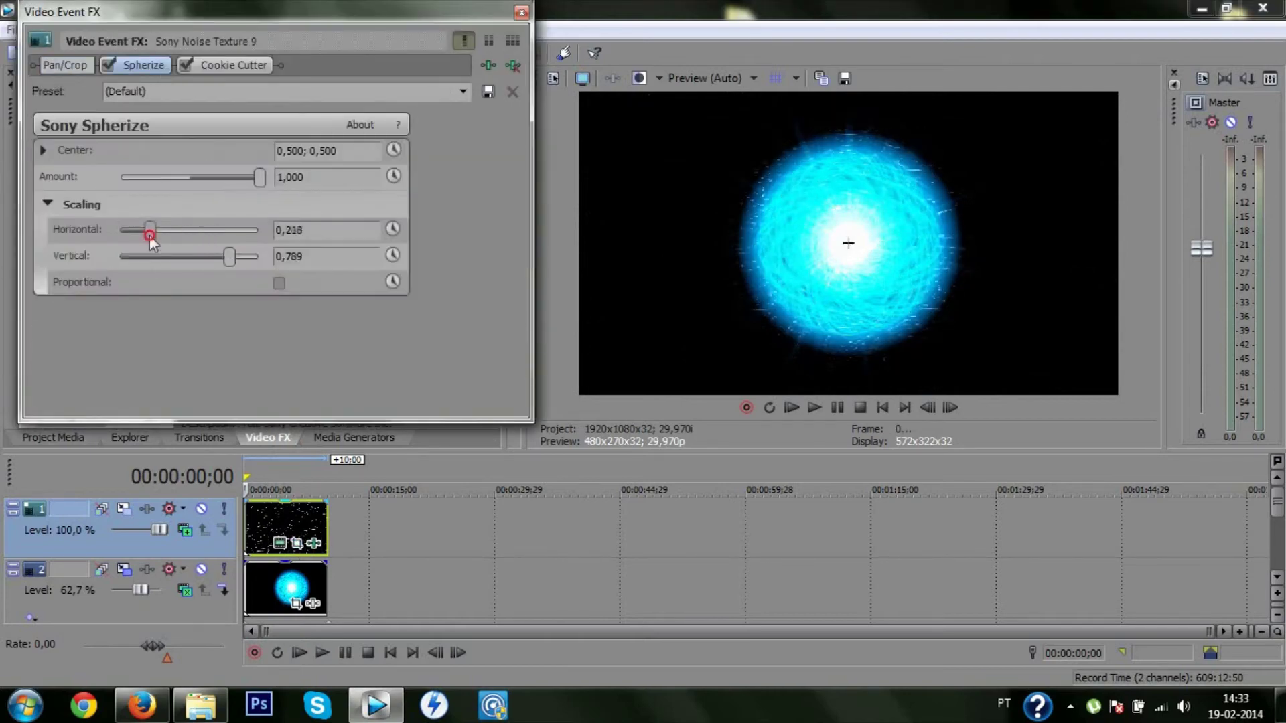
- Readjust the noise clip's horizontal Spherize scaling and keep its track's compositing mode on Add
{"action": "left_click", "coordinate": [522, 12]}
{"action": "left_click", "coordinate": [184, 533]}
{"action": "left_click", "coordinate": [223, 284]}
{"action": "left_click", "coordinate": [186, 533]}
{"action": "left_click", "coordinate": [224, 284]}
- Duplicate the noise track and rotate the copy to about 89.8° in Track Motion
{"action": "right_click", "coordinate": [216, 548]}
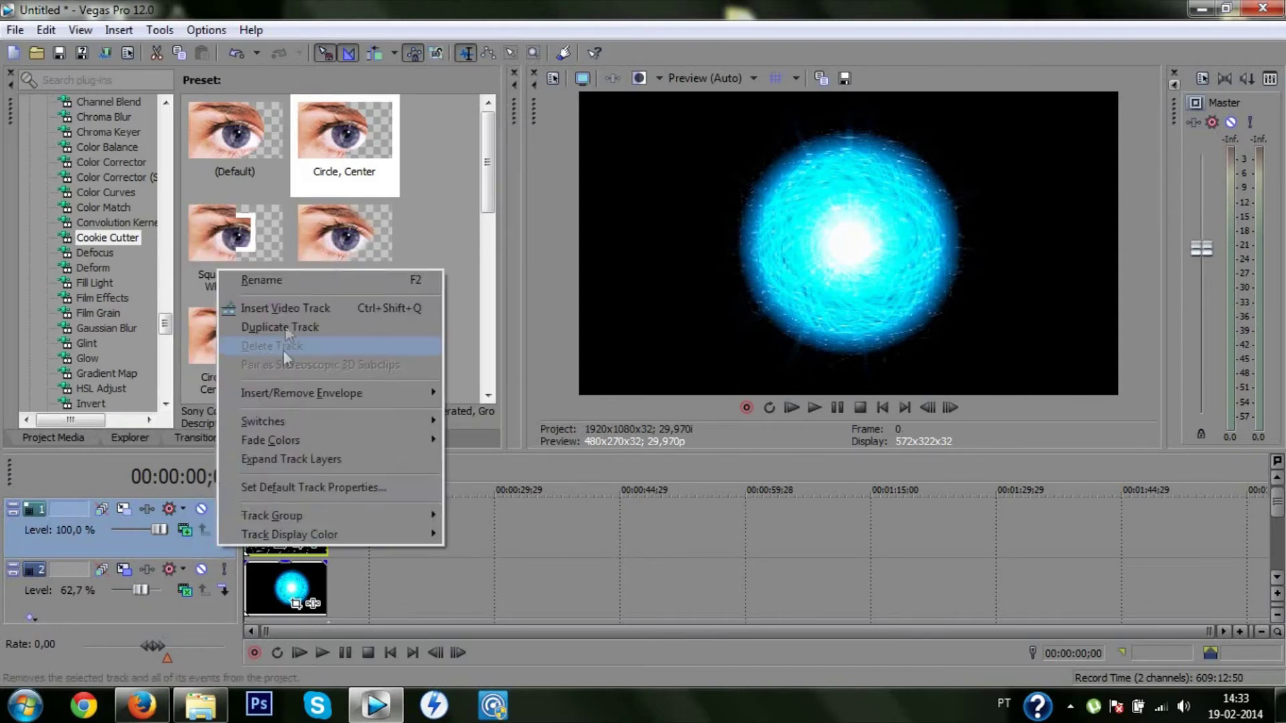
{"action": "left_click", "coordinate": [282, 325]}
{"action": "left_click", "coordinate": [124, 509]}
{"action": "left_click_drag", "start_coordinate": [436, 9], "coordinate": [279, 28]}
{"action": "left_click_drag", "start_coordinate": [409, 171], "coordinate": [489, 229]}
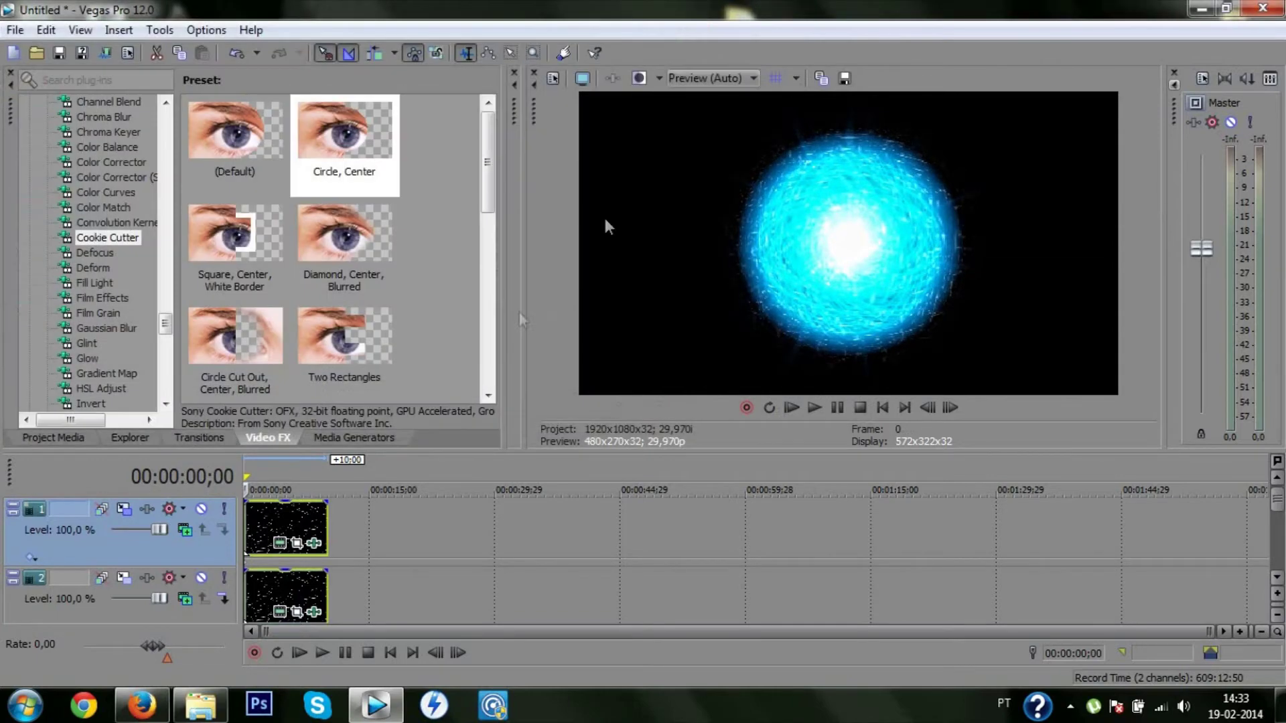
- Duplicate the noise track once more and rotate the new copy to about 144.7°
{"action": "right_click", "coordinate": [243, 546]}
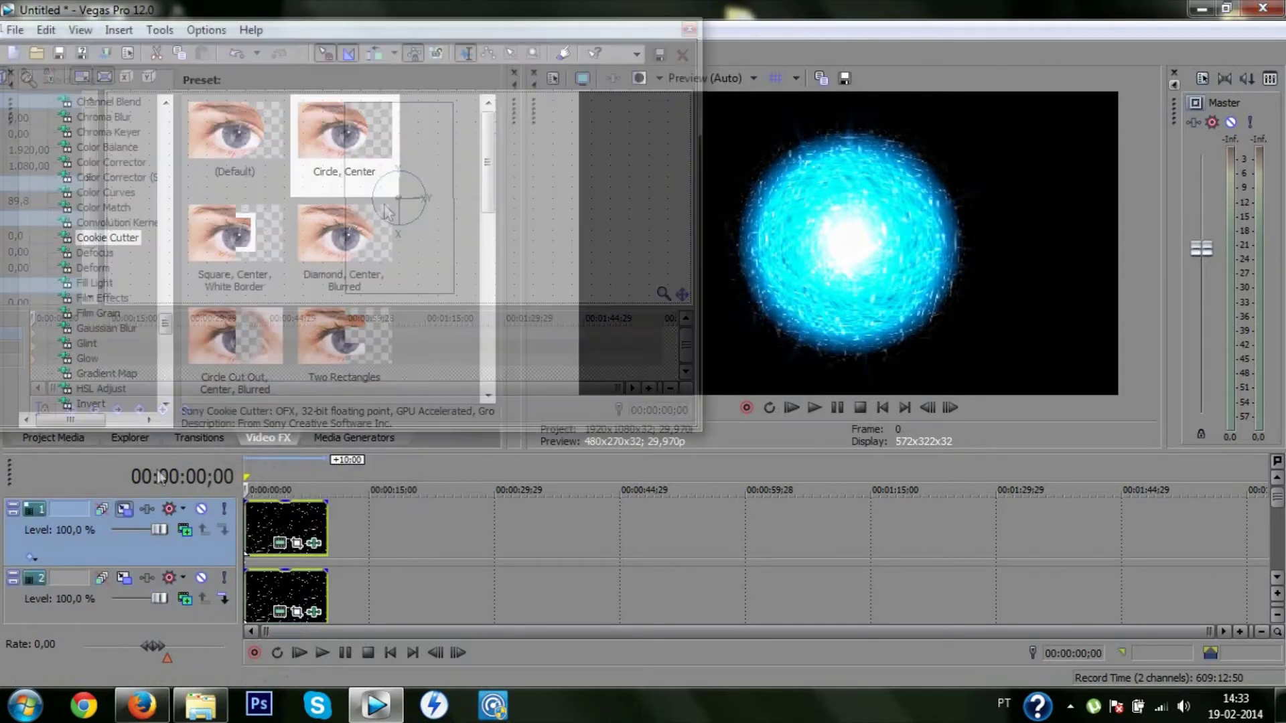
{"action": "left_click_drag", "start_coordinate": [426, 191], "coordinate": [431, 202]}
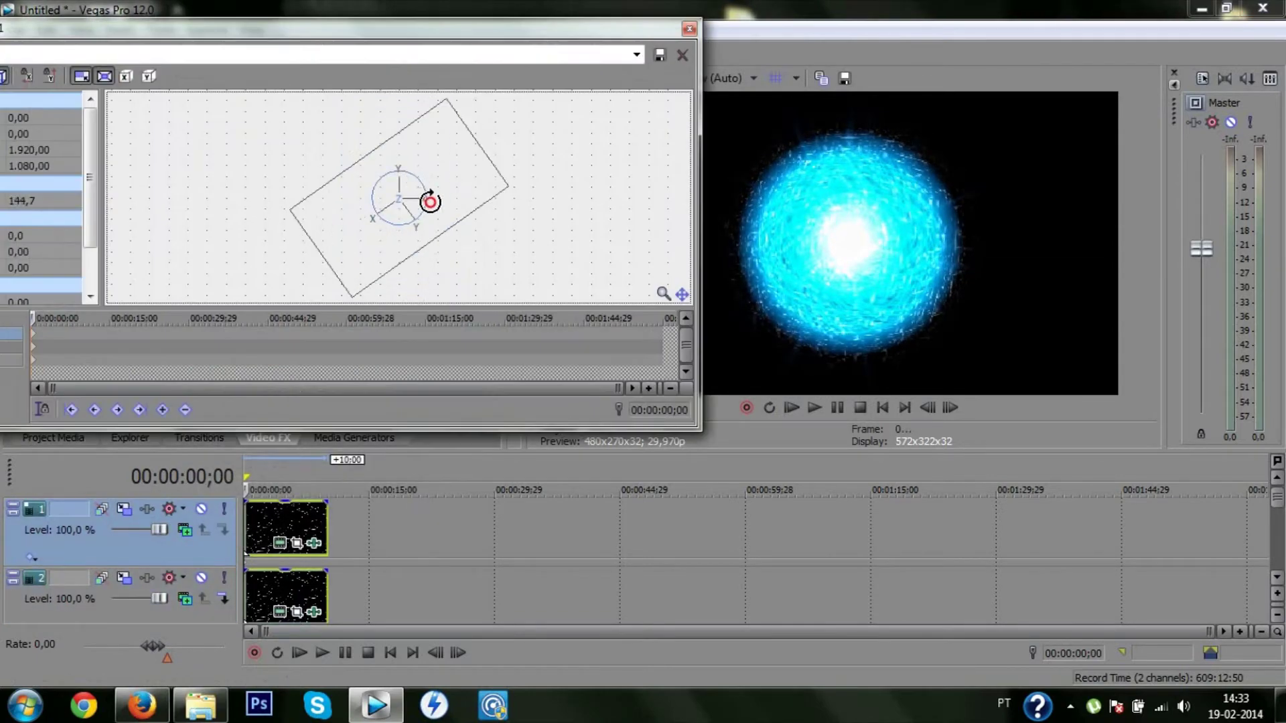
{"action": "left_click", "coordinate": [689, 29]}
- Render the ball with its particle layers as a Windows Media Video file named 4
{"action": "left_click", "coordinate": [105, 53]}
{"action": "type", "text": "4"}
{"action": "left_click", "coordinate": [837, 619]}
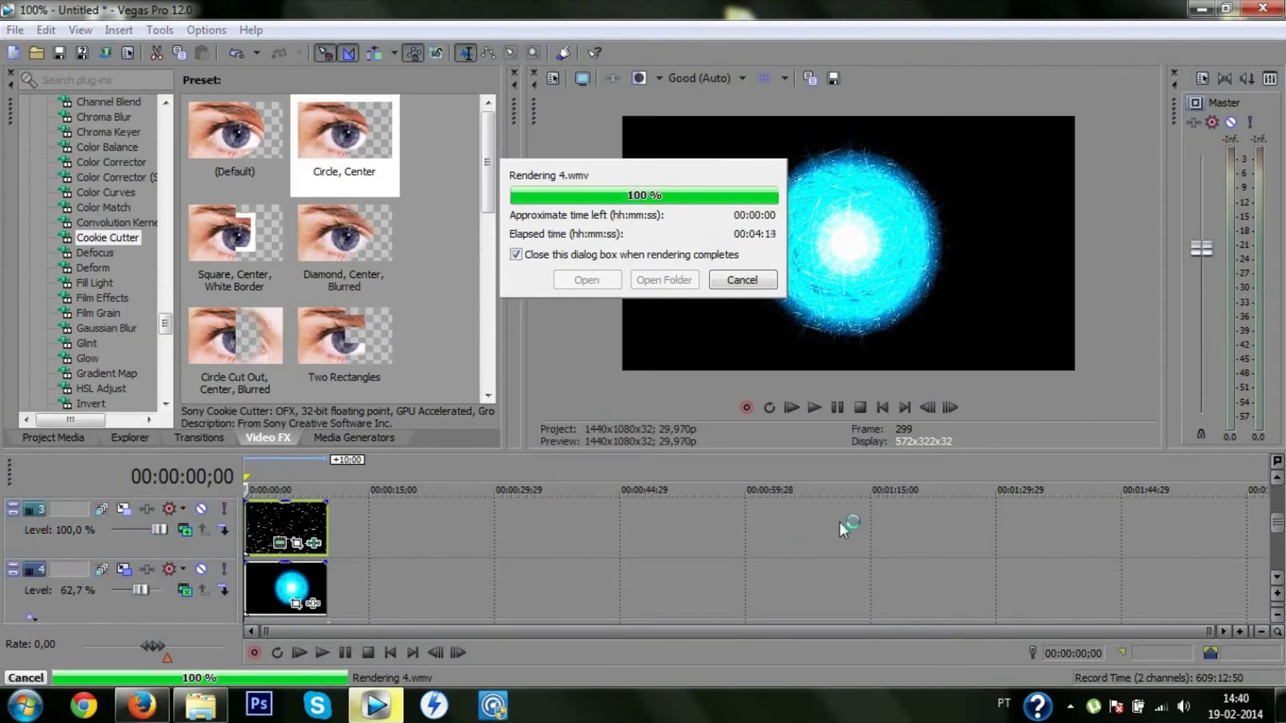
- Open the rendered video 4 from its folder and play it to check the energy ball
{"action": "left_click", "coordinate": [201, 706]}
{"action": "left_click", "coordinate": [734, 442]}
{"action": "double_click", "coordinate": [964, 355]}
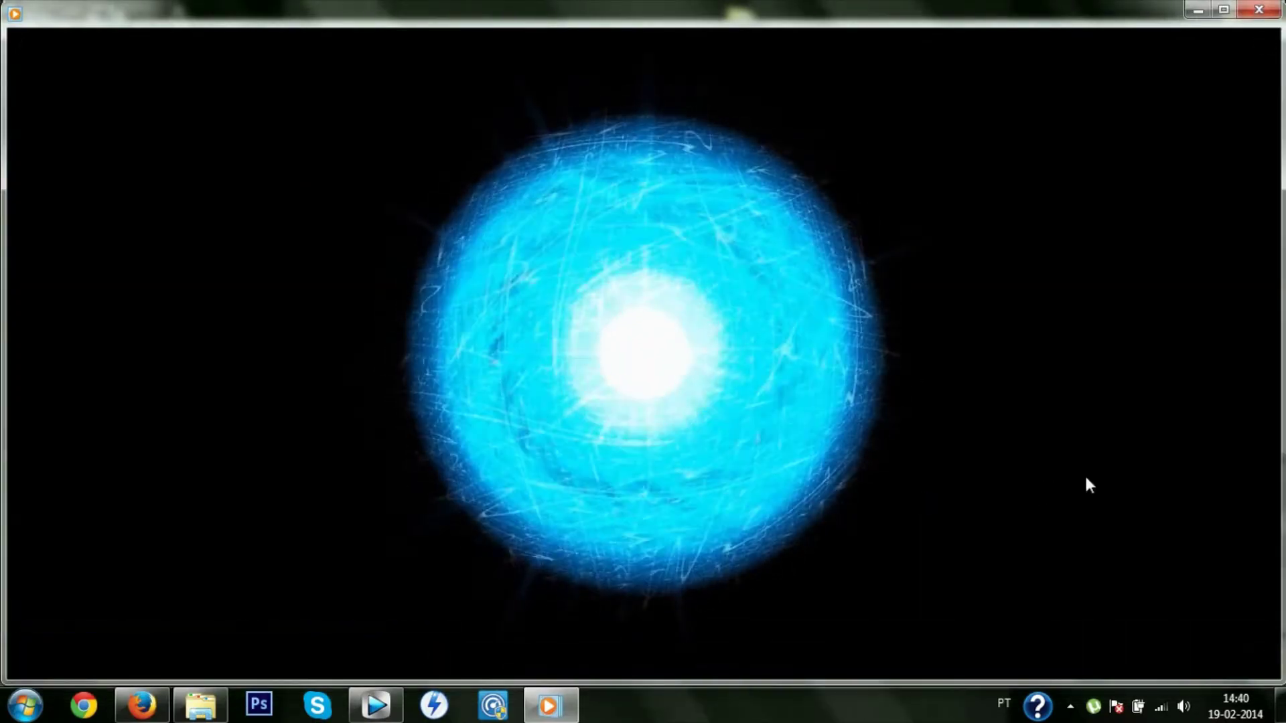
{"action": "left_click", "coordinate": [1259, 10]}
{"action": "left_click", "coordinate": [201, 706]}
- Start a new empty 1920x1080 project at 29,970i
{"action": "left_click", "coordinate": [15, 30]}
{"action": "left_click", "coordinate": [27, 46]}
{"action": "left_click", "coordinate": [642, 311]}
{"action": "left_click", "coordinate": [725, 589]}
- Switch to Firefox and examine the Rasengan reference videos in the three open YouTube tabs
{"action": "left_click", "coordinate": [142, 705]}
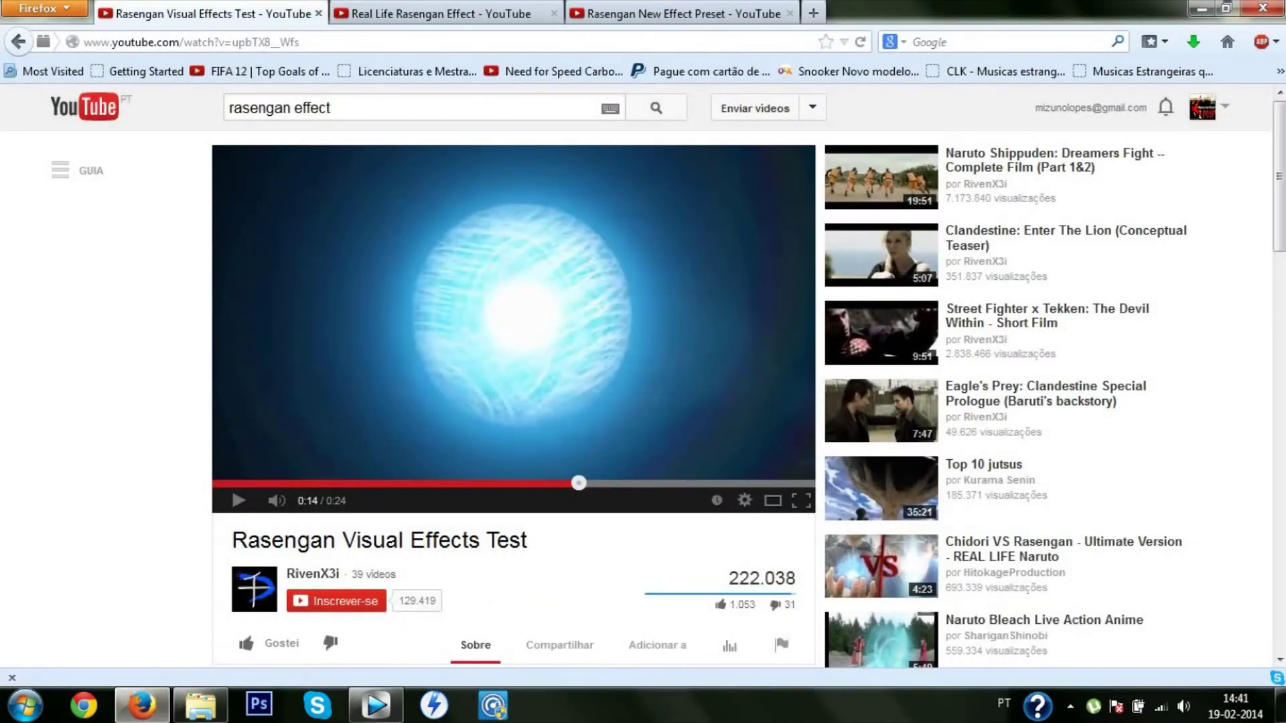
{"action": "left_click_drag", "start_coordinate": [1280, 178], "coordinate": [1279, 288]}
{"action": "left_click", "coordinate": [522, 332]}
{"action": "left_click_drag", "start_coordinate": [1279, 238], "coordinate": [1279, 156]}
{"action": "left_click", "coordinate": [318, 359]}
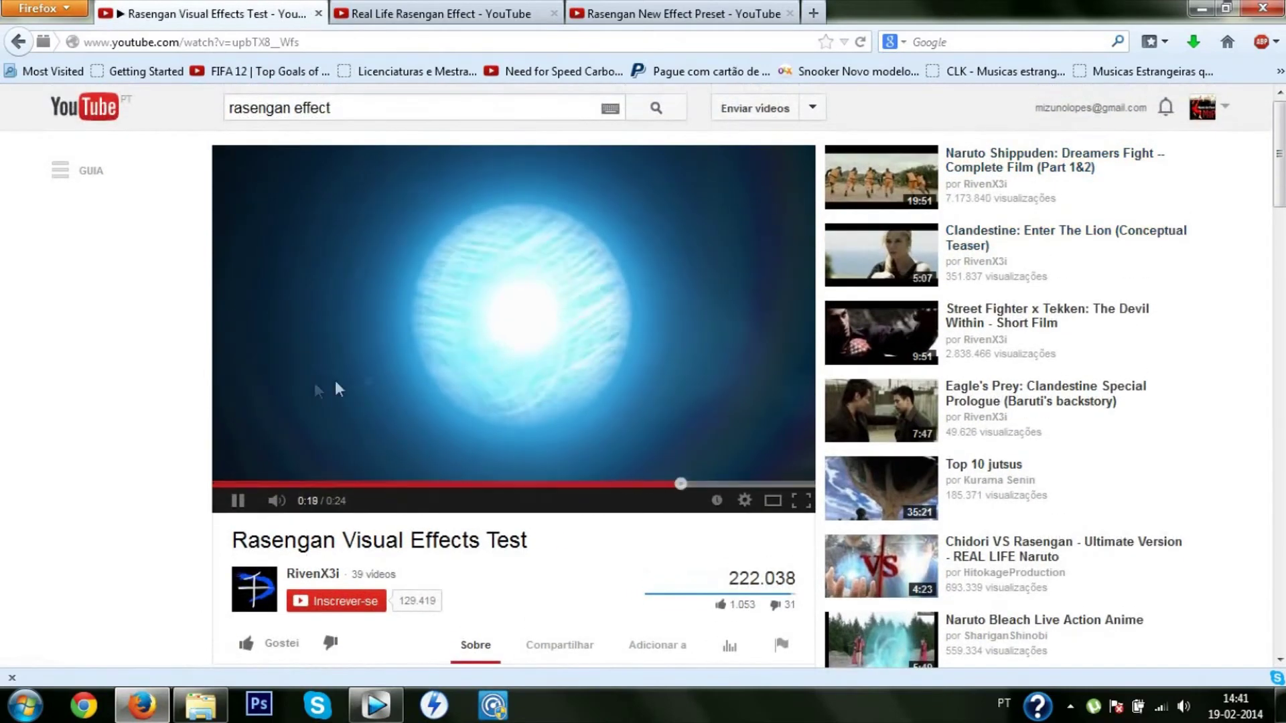
{"action": "key", "text": "ctrl+Tab"}
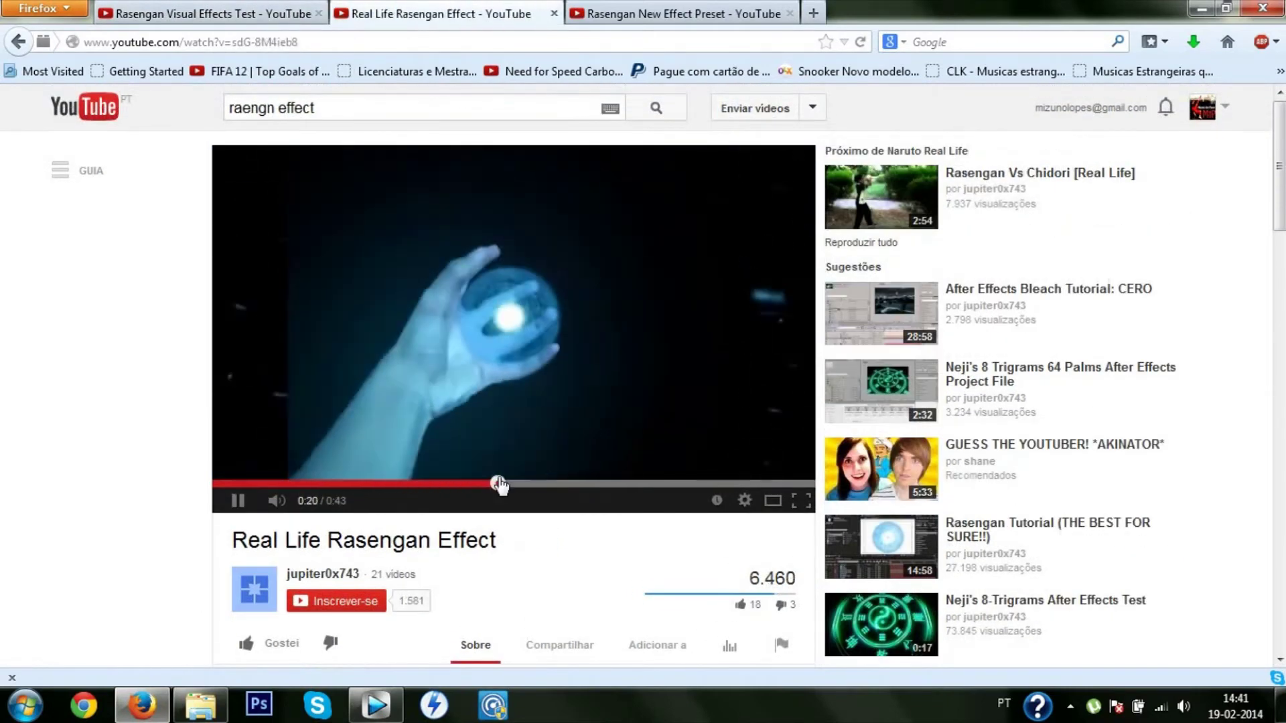
{"action": "key", "text": "ctrl+Tab"}
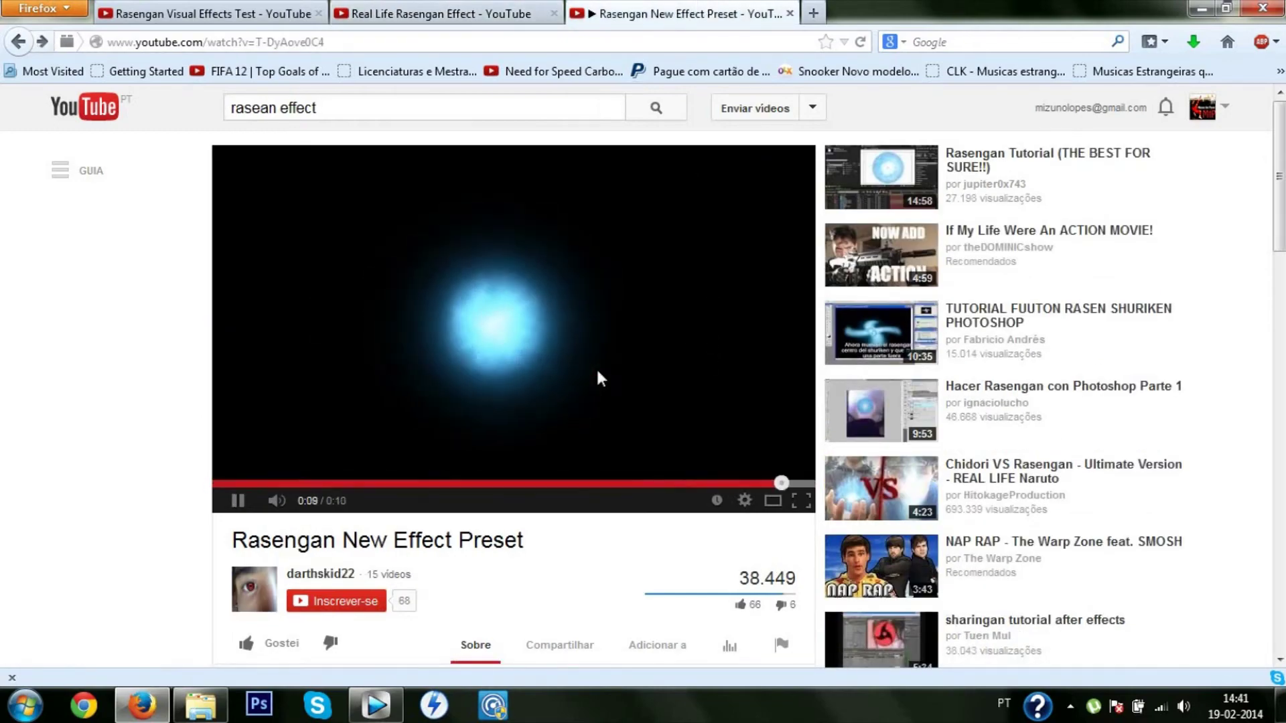
- Switch back to Vegas Pro and import the clips RASENGAN, 1 and rasengan final from the Efeitos/rasengan/Media folder
{"action": "left_click", "coordinate": [376, 705]}
{"action": "left_click", "coordinate": [15, 30]}
{"action": "left_click", "coordinate": [35, 62]}
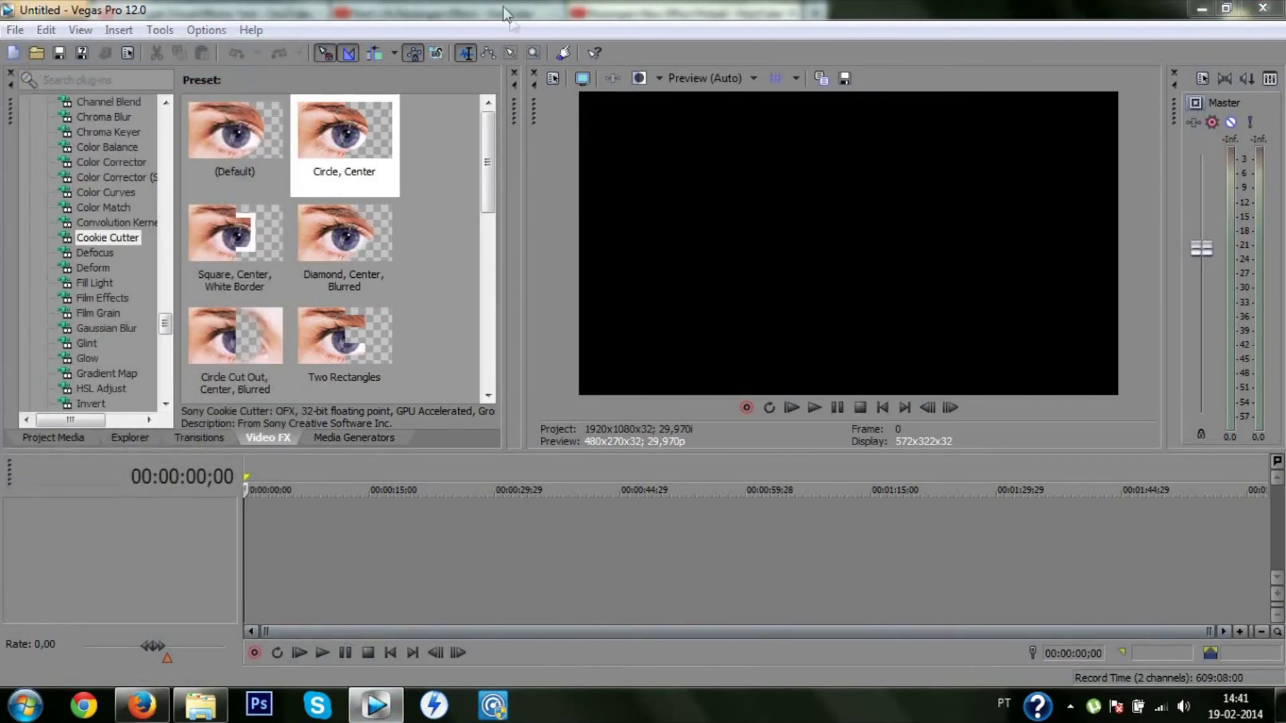
{"action": "key", "text": "ctrl+o"}
{"action": "left_click", "coordinate": [287, 175]}
{"action": "double_click", "coordinate": [545, 315]}
{"action": "double_click", "coordinate": [770, 281]}
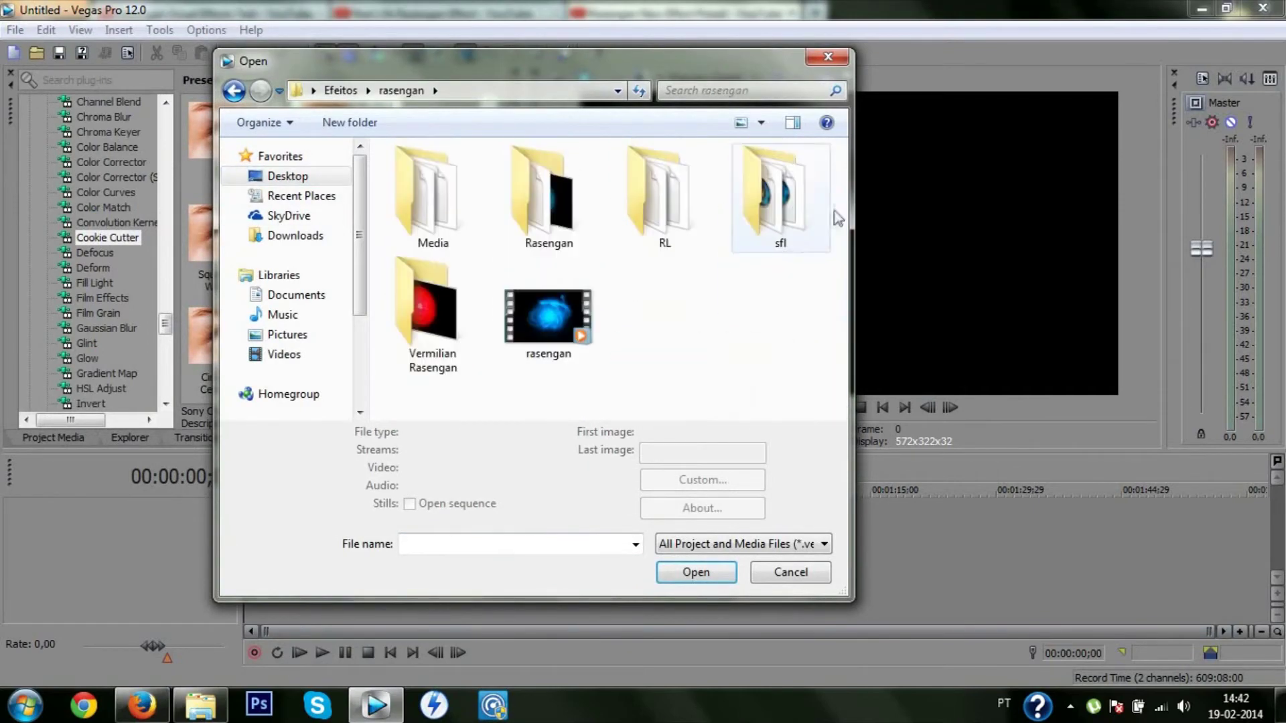
{"action": "double_click", "coordinate": [434, 199]}
{"action": "left_click", "coordinate": [435, 194]}
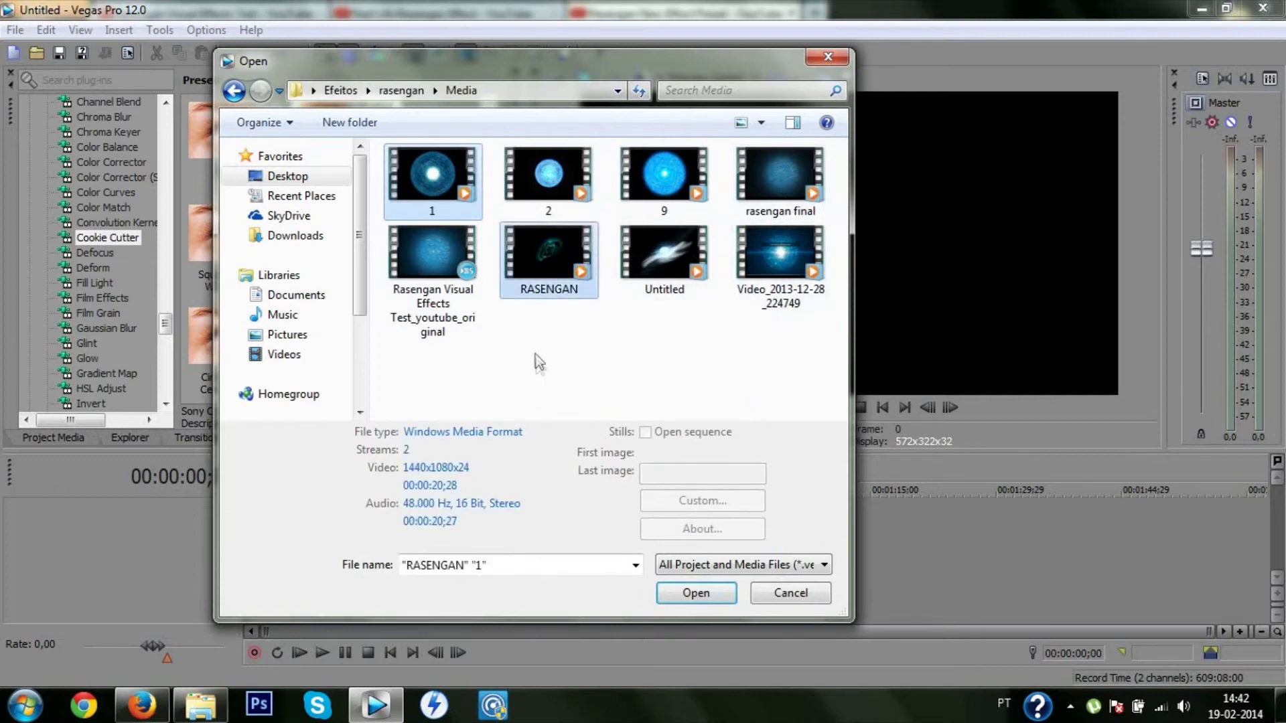
{"action": "left_click", "coordinate": [781, 177], "text": "ctrl"}
{"action": "left_click", "coordinate": [694, 593]}
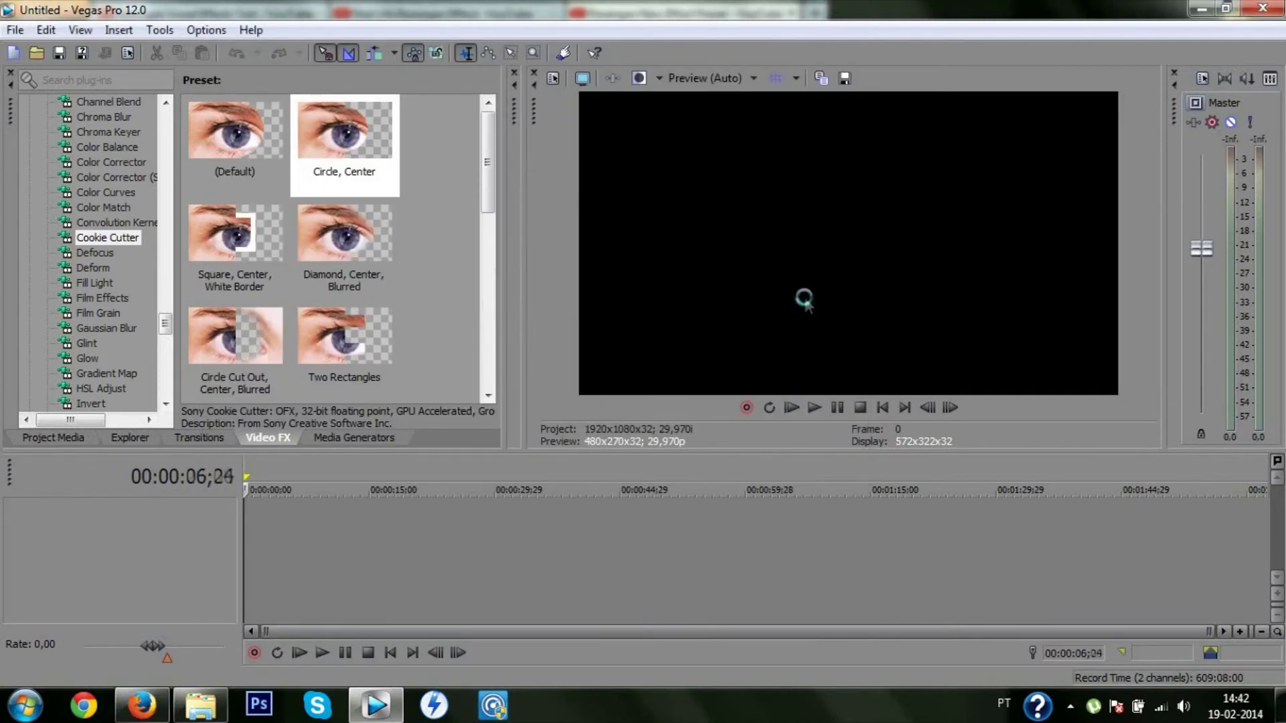
- Delete the audio events of the imported clips together with their empty audio track
{"action": "key", "text": "Delete"}
{"action": "left_click", "coordinate": [379, 597]}
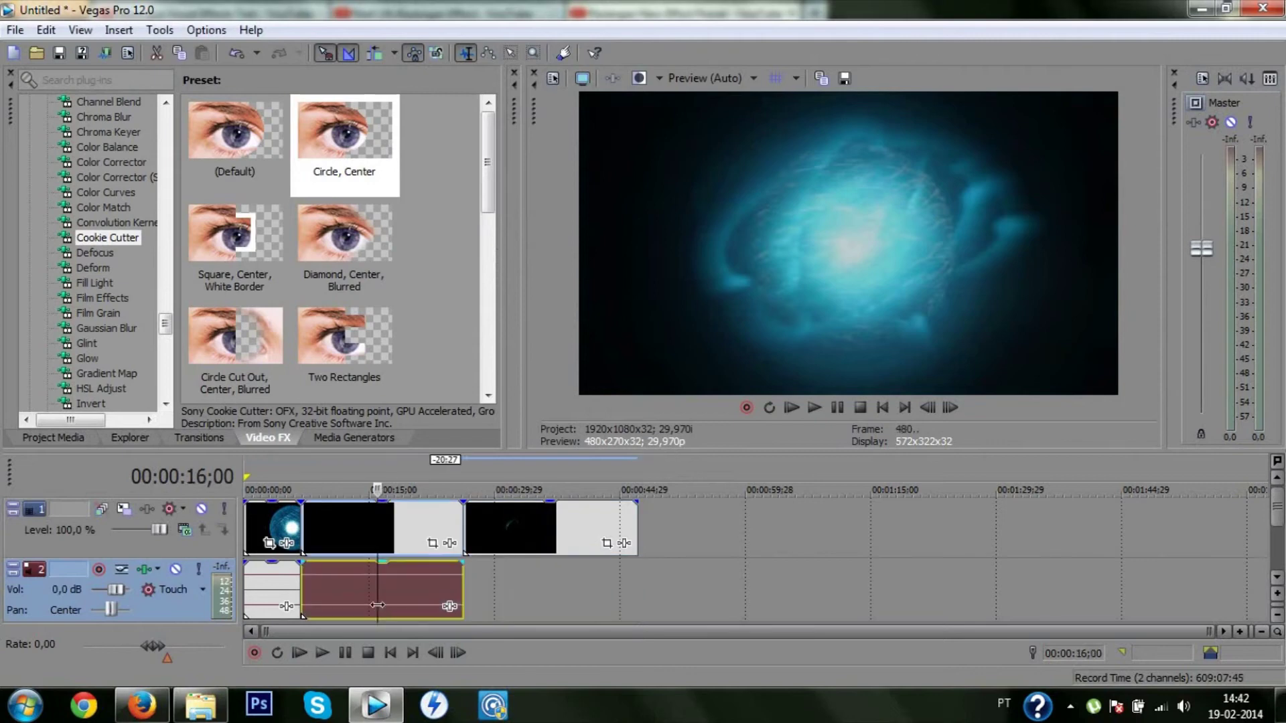
{"action": "key", "text": "Delete"}
{"action": "left_click", "coordinate": [275, 600]}
{"action": "key", "text": "Delete"}
{"action": "left_click", "coordinate": [182, 617]}
{"action": "key", "text": "Delete"}
- Insert two new video tracks above the track that holds the imported clips
{"action": "right_click", "coordinate": [685, 530]}
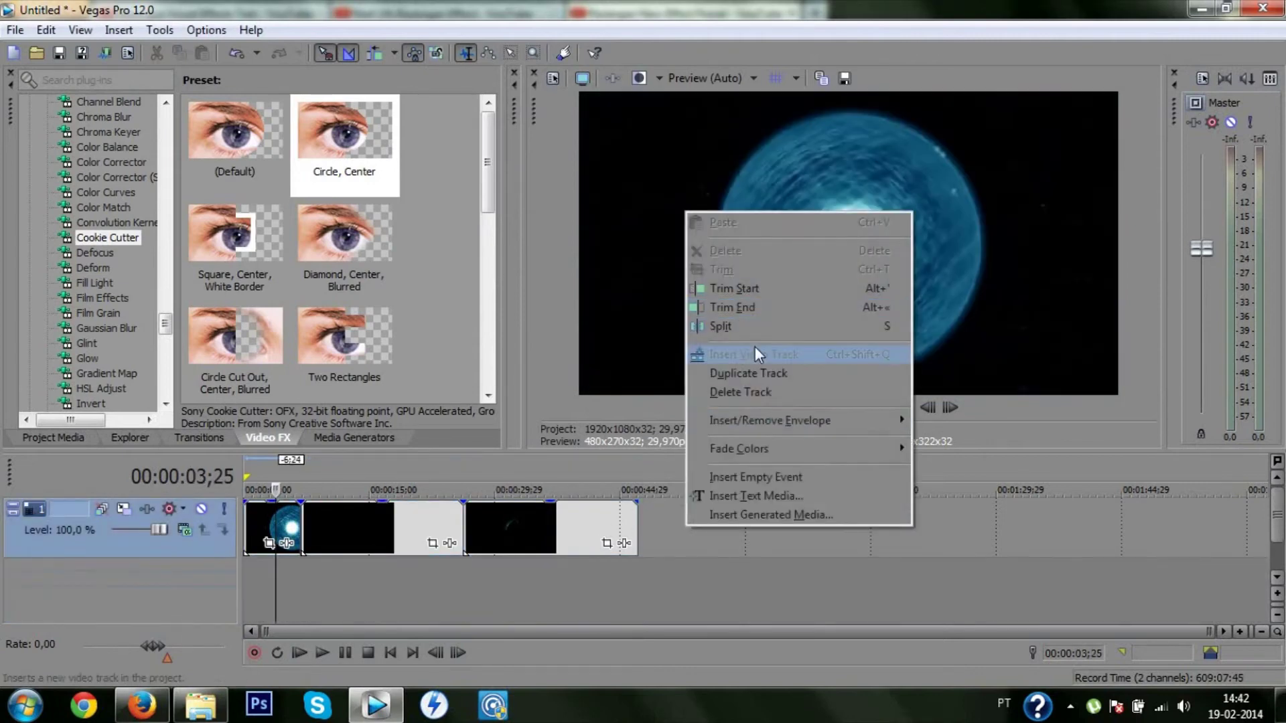
{"action": "left_click", "coordinate": [755, 372]}
{"action": "right_click", "coordinate": [687, 555]}
{"action": "left_click", "coordinate": [753, 398]}
{"action": "left_click", "coordinate": [1277, 578]}
{"action": "left_click", "coordinate": [1278, 577]}
- Place the RASENGAN clip at the start of track 3, shorten it and put the rasengan final clip directly behind it
{"action": "left_click_drag", "start_coordinate": [392, 525], "coordinate": [367, 514]}
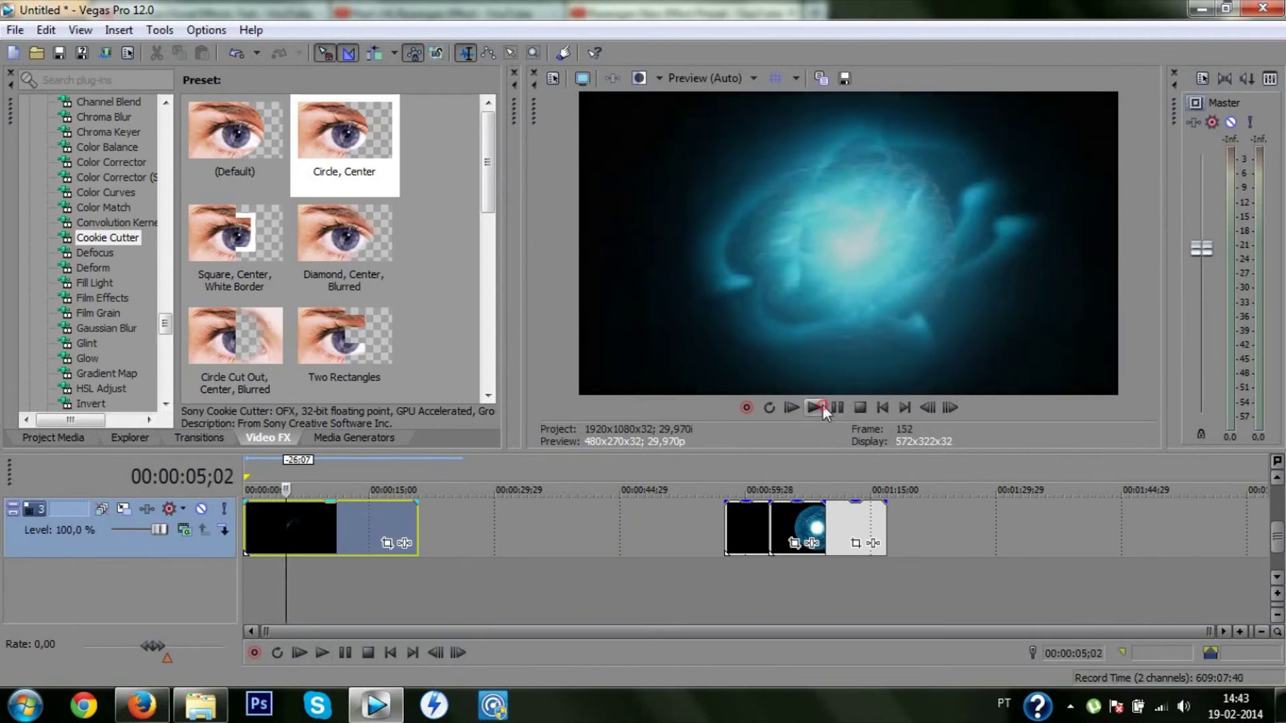
{"action": "left_click_drag", "start_coordinate": [386, 531], "coordinate": [355, 605]}
{"action": "left_click_drag", "start_coordinate": [355, 603], "coordinate": [302, 603]}
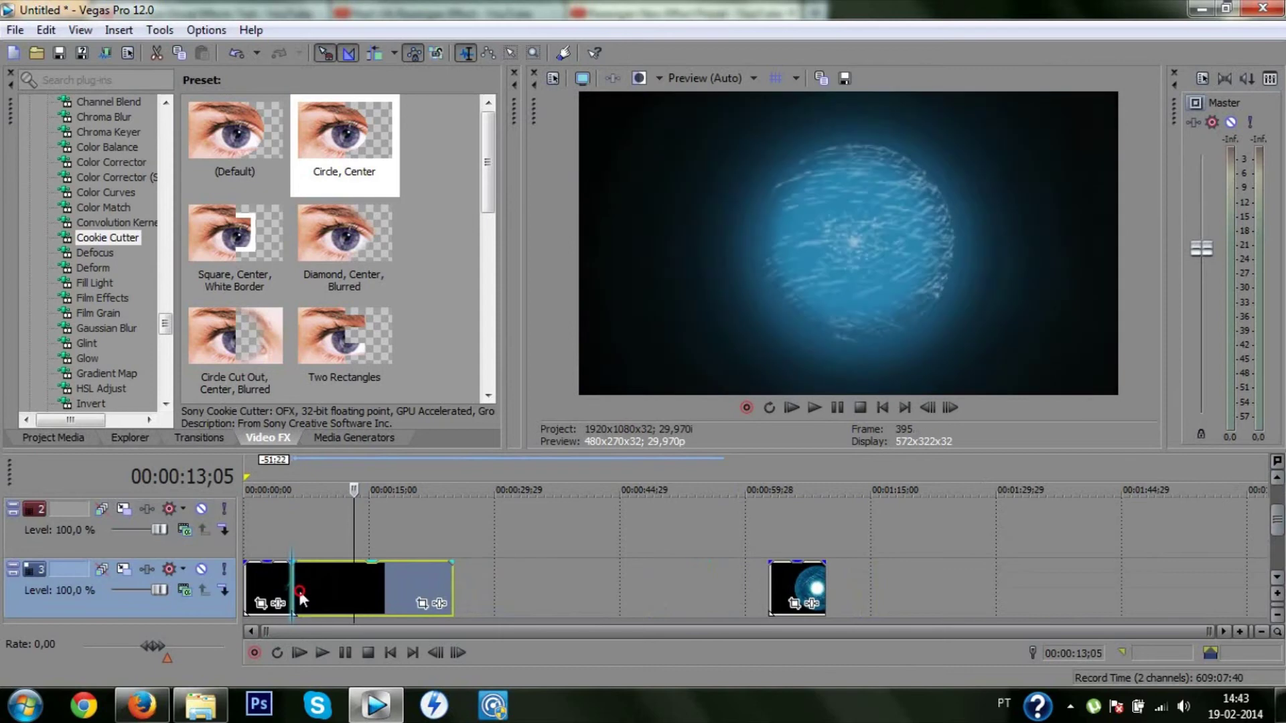
{"action": "left_click", "coordinate": [335, 533]}
{"action": "left_click_drag", "start_coordinate": [321, 536], "coordinate": [313, 535]}
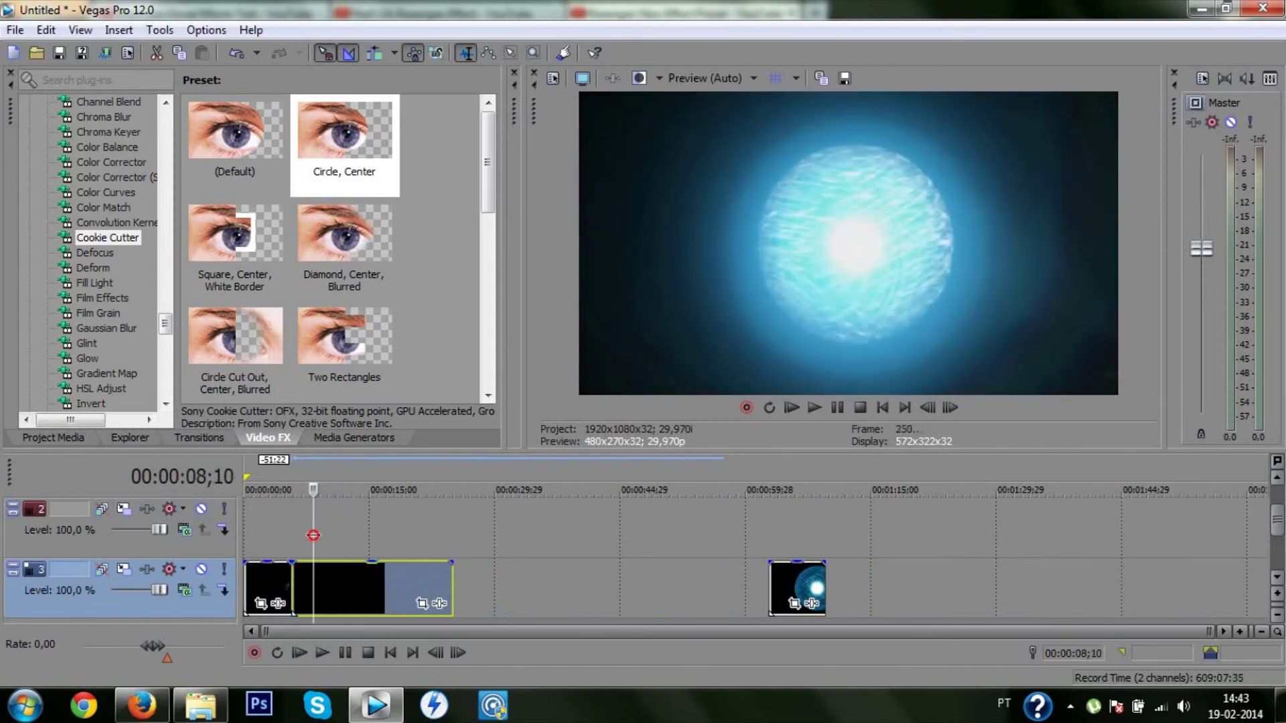
- Trim the rasengan final clip and overlap it with the RASENGAN clip in a short crossfade, playing the transition to check it
{"action": "mouse_move", "coordinate": [293, 583]}
{"action": "left_mouse_down"}
{"action": "mouse_move", "coordinate": [315, 583]}
{"action": "mouse_move", "coordinate": [298, 582]}
{"action": "left_mouse_up"}
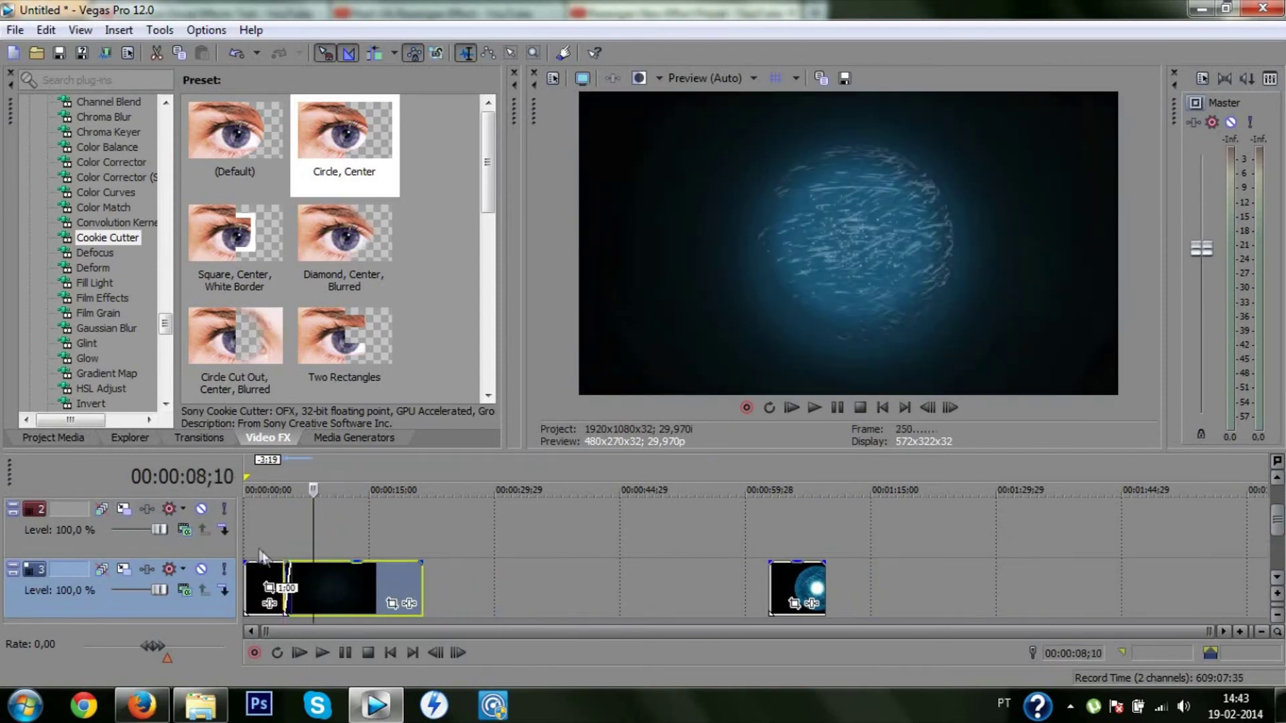
{"action": "left_click", "coordinate": [277, 536]}
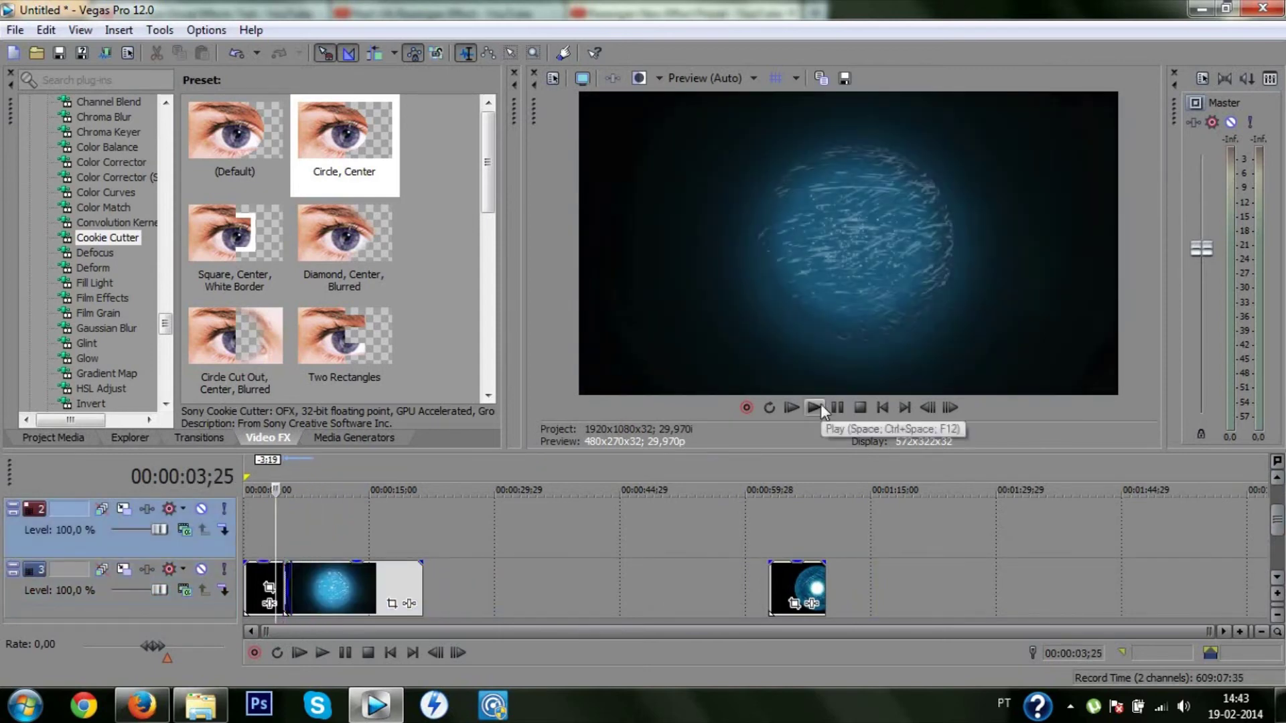
{"action": "left_click", "coordinate": [815, 408]}
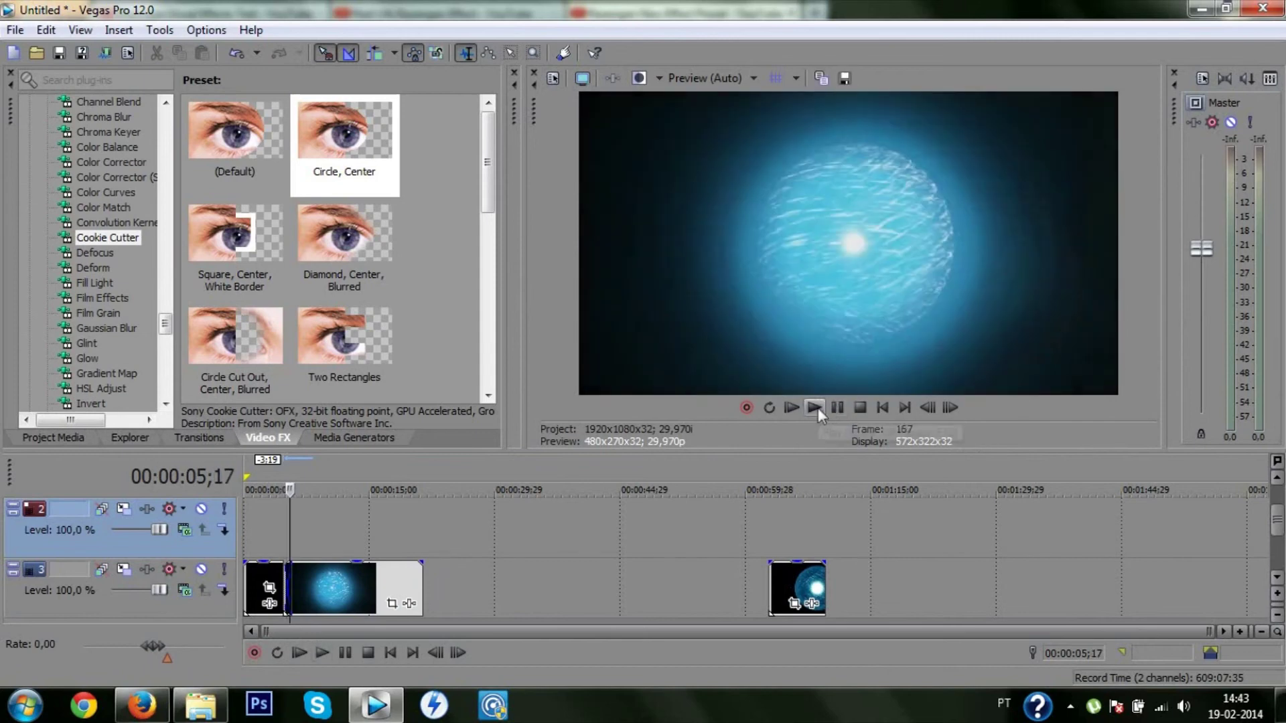
{"action": "left_click", "coordinate": [837, 407]}
{"action": "scroll", "coordinate": [571, 575], "scroll_direction": "up", "scroll_amount": 4}
{"action": "left_click_drag", "start_coordinate": [572, 576], "coordinate": [507, 576]}
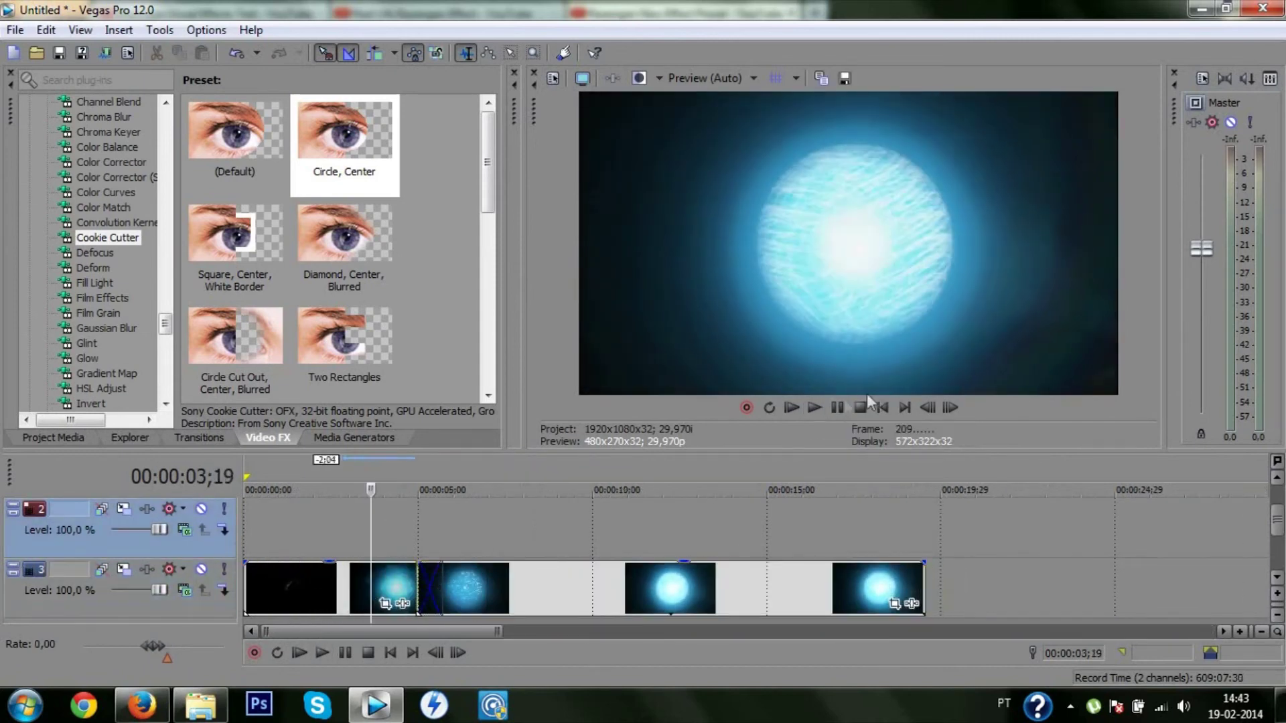
{"action": "left_click", "coordinate": [842, 406]}
- Move clip 1 to track 2 above the rasengan final clip, match their ends and give clip 1 a fade-in
{"action": "scroll", "coordinate": [694, 594], "scroll_direction": "down", "scroll_amount": 4}
{"action": "left_click_drag", "start_coordinate": [790, 588], "coordinate": [406, 524]}
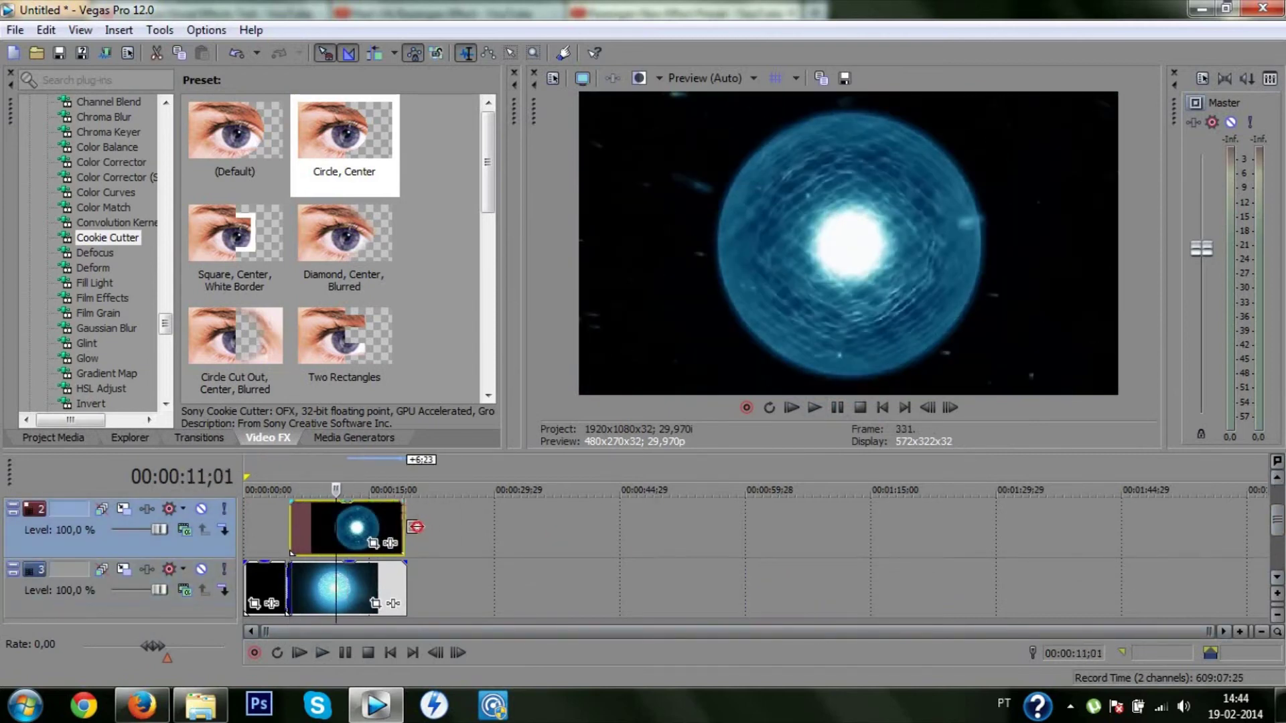
{"action": "left_click_drag", "start_coordinate": [407, 581], "coordinate": [404, 581]}
{"action": "left_click_drag", "start_coordinate": [293, 504], "coordinate": [310, 513]}
- Import the rendered video 4 onto the top video track, above clip 1
{"action": "left_click_drag", "start_coordinate": [1277, 519], "coordinate": [1278, 502]}
{"action": "left_click", "coordinate": [315, 528]}
{"action": "key", "text": "ctrl+o"}
{"action": "left_click", "coordinate": [288, 177]}
{"action": "left_click_drag", "start_coordinate": [840, 194], "coordinate": [839, 295]}
{"action": "double_click", "coordinate": [434, 315]}
{"action": "left_click", "coordinate": [785, 187]}
{"action": "left_click", "coordinate": [696, 574]}
{"action": "left_click", "coordinate": [642, 338]}
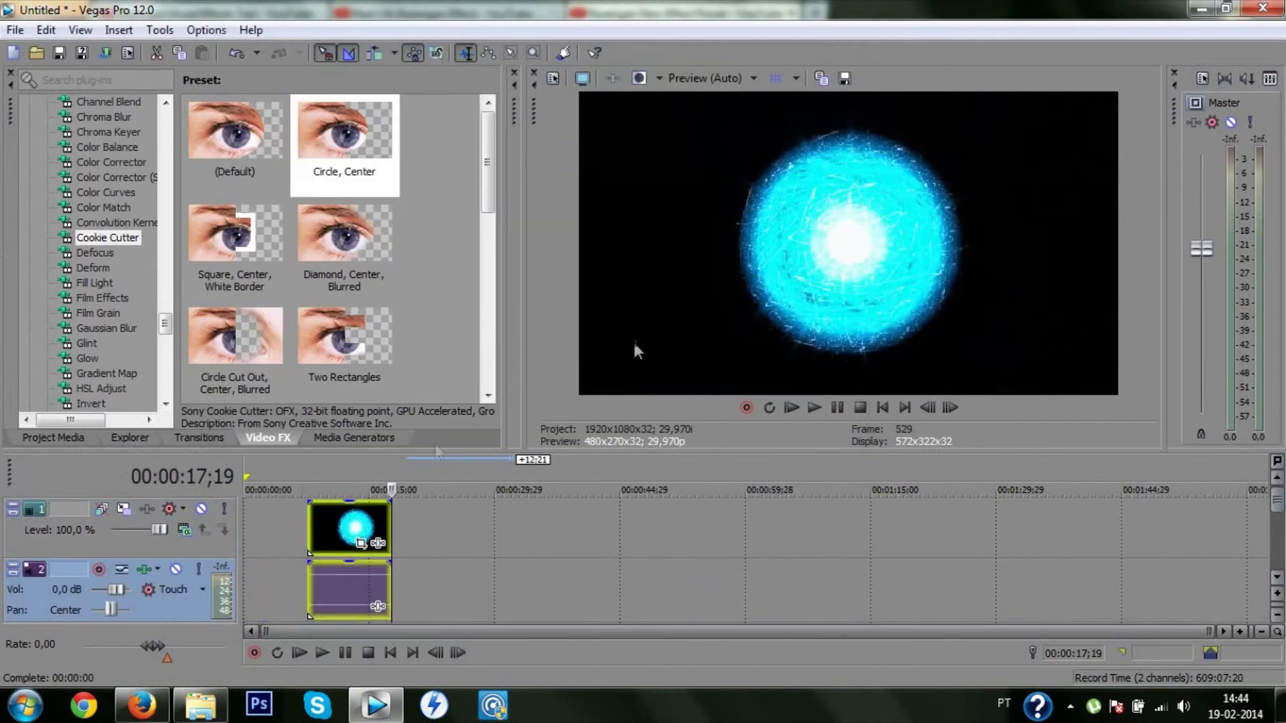
- Delete the audio event and audio track of video 4, and fit its clip over clip 1 with a matching fade-in
{"action": "key", "text": "Delete"}
{"action": "left_click", "coordinate": [178, 613]}
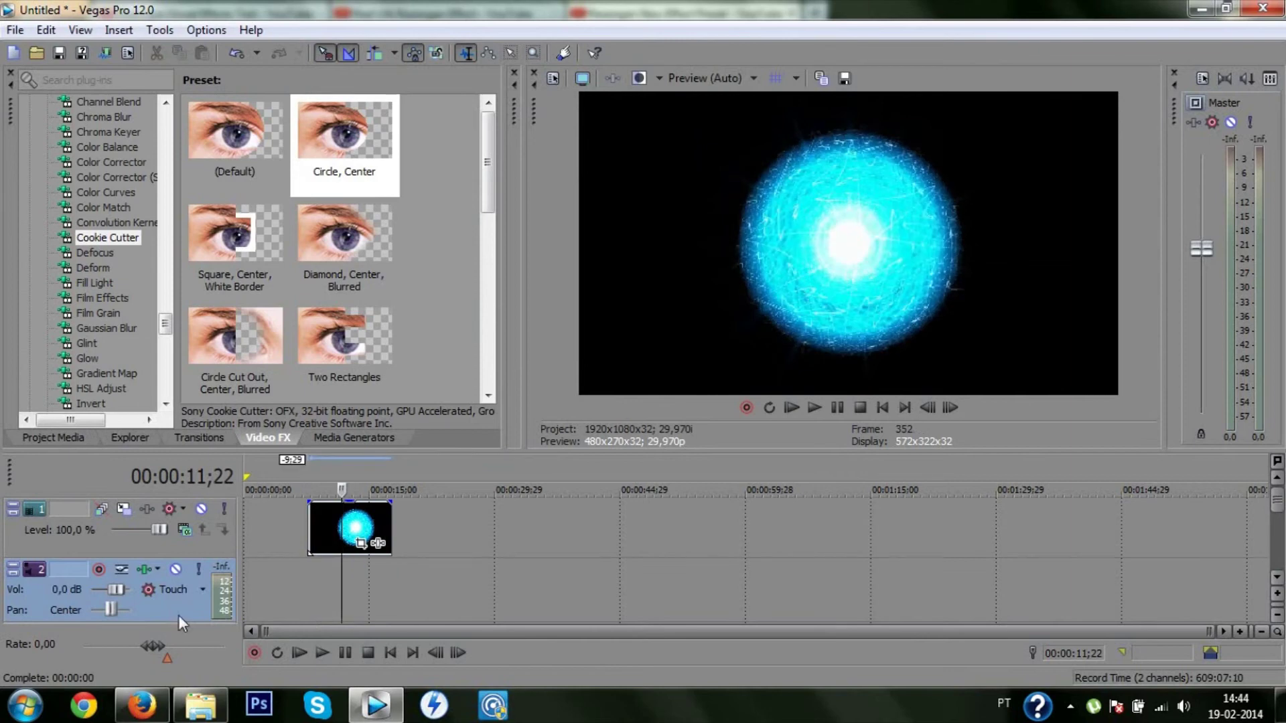
{"action": "key", "text": "Delete"}
{"action": "left_click_drag", "start_coordinate": [330, 526], "coordinate": [312, 526]}
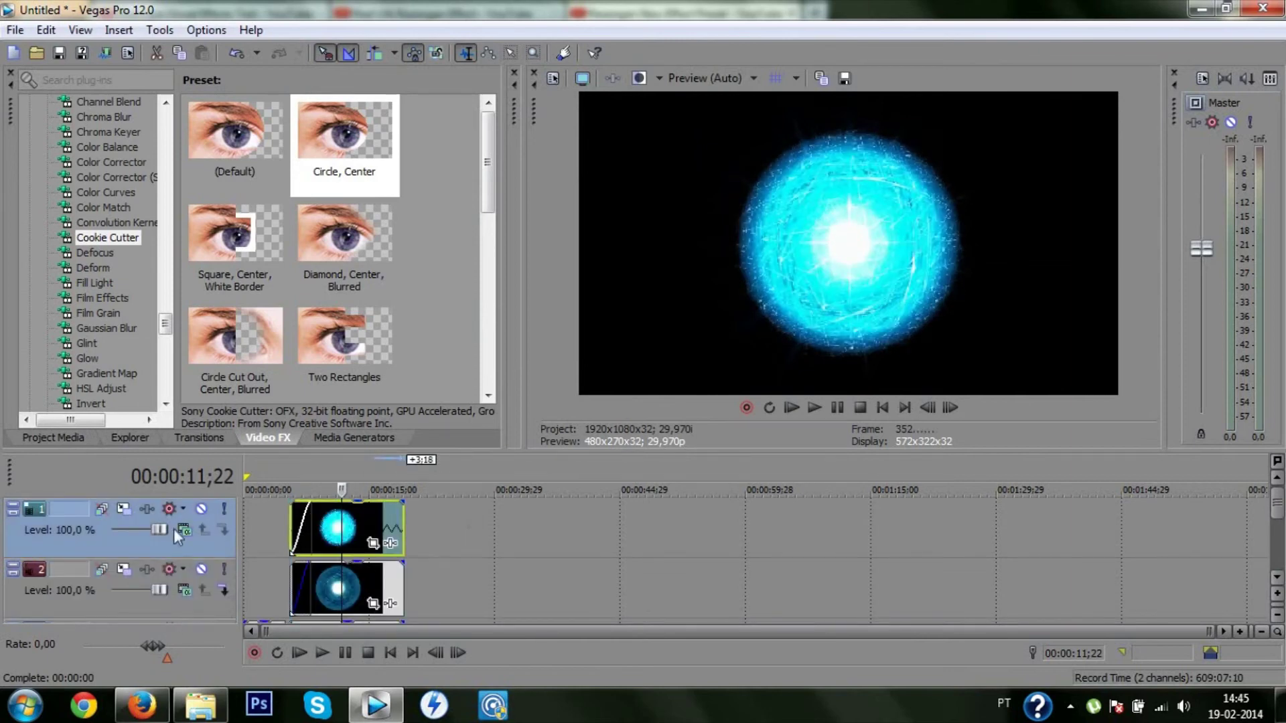
- Change the compositing mode of the top two tracks to blend them, and lower track 2's level to 0,0 %
{"action": "left_click", "coordinate": [183, 569]}
{"action": "left_click", "coordinate": [267, 357]}
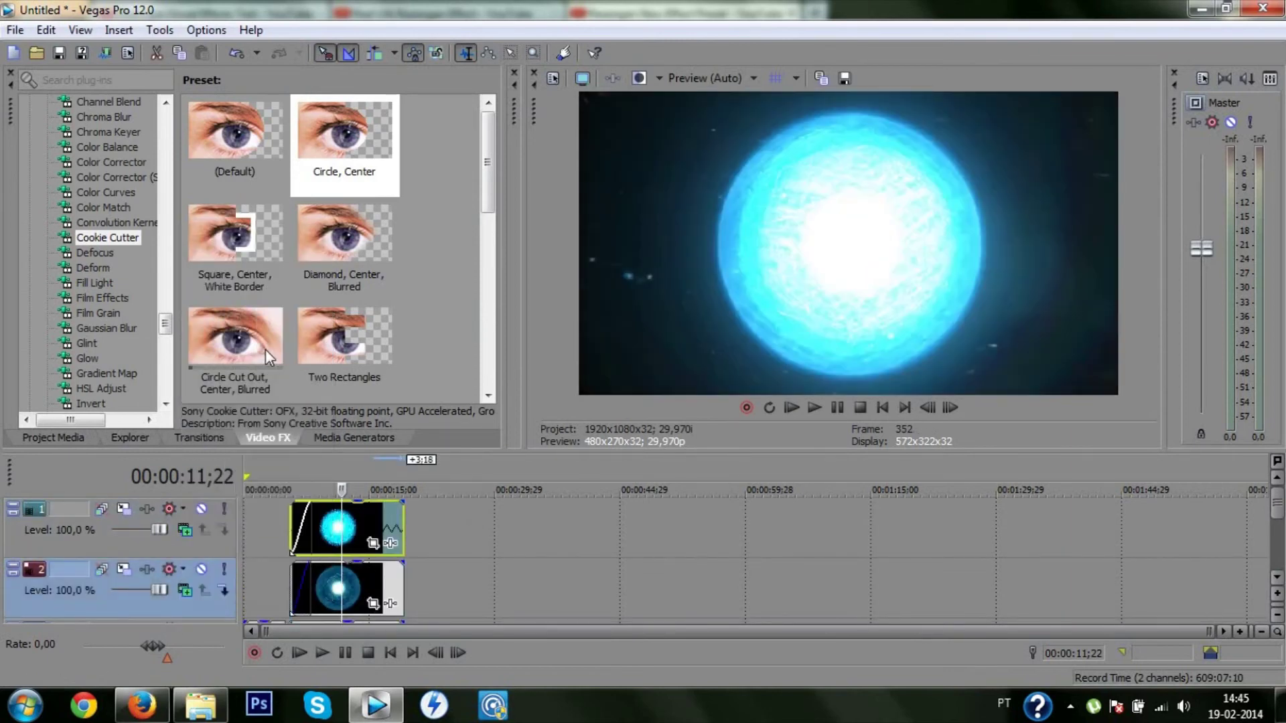
{"action": "left_click_drag", "start_coordinate": [160, 590], "coordinate": [107, 590]}
{"action": "left_click_drag", "start_coordinate": [159, 530], "coordinate": [199, 540]}
{"action": "left_click", "coordinate": [219, 545]}
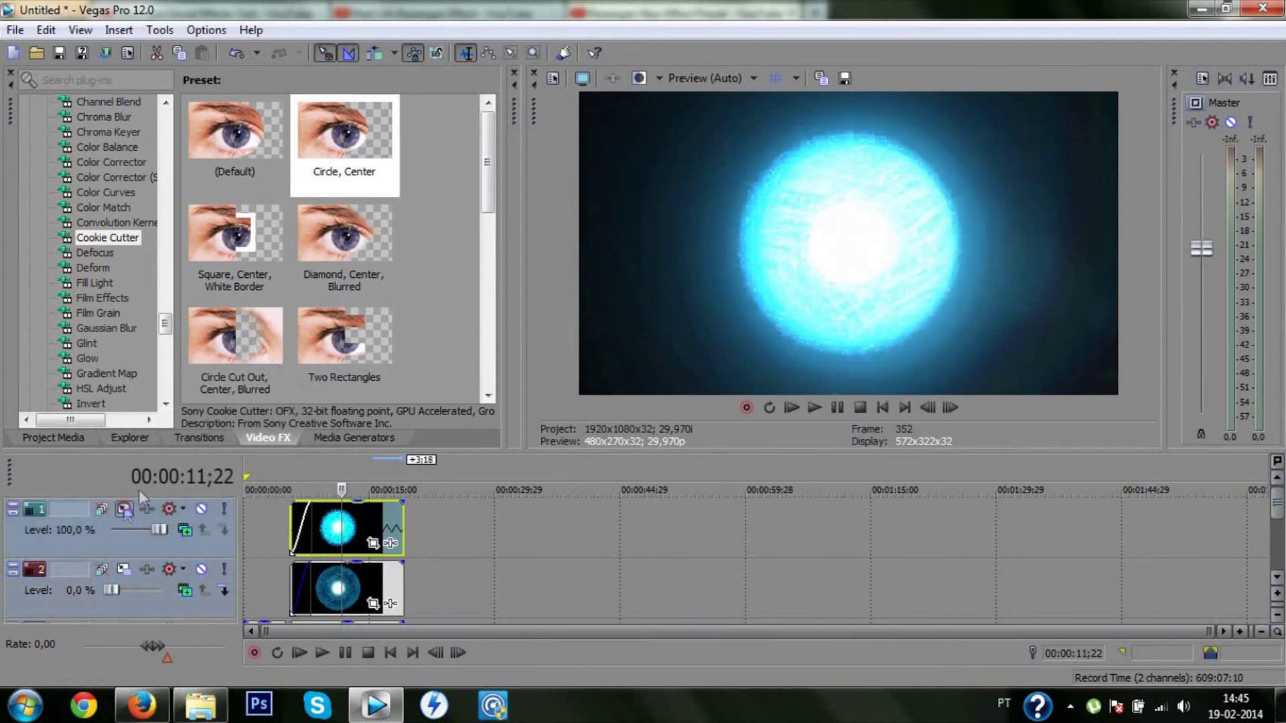
- Scale down the top track in Track Motion until its ball matches the size and position of the ball underneath
{"action": "left_click", "coordinate": [101, 509]}
{"action": "left_click_drag", "start_coordinate": [663, 294], "coordinate": [660, 258]}
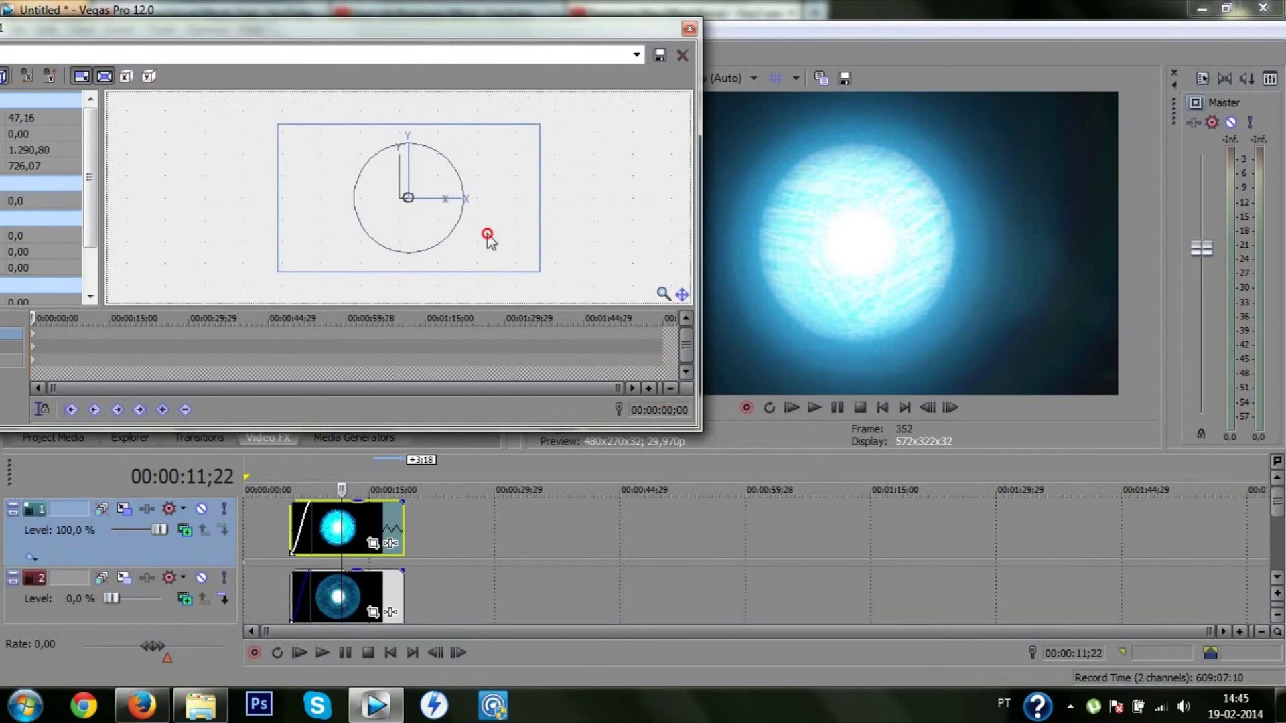
{"action": "left_click_drag", "start_coordinate": [488, 236], "coordinate": [482, 236]}
{"action": "left_click_drag", "start_coordinate": [534, 123], "coordinate": [578, 124]}
{"action": "left_click", "coordinate": [690, 28]}
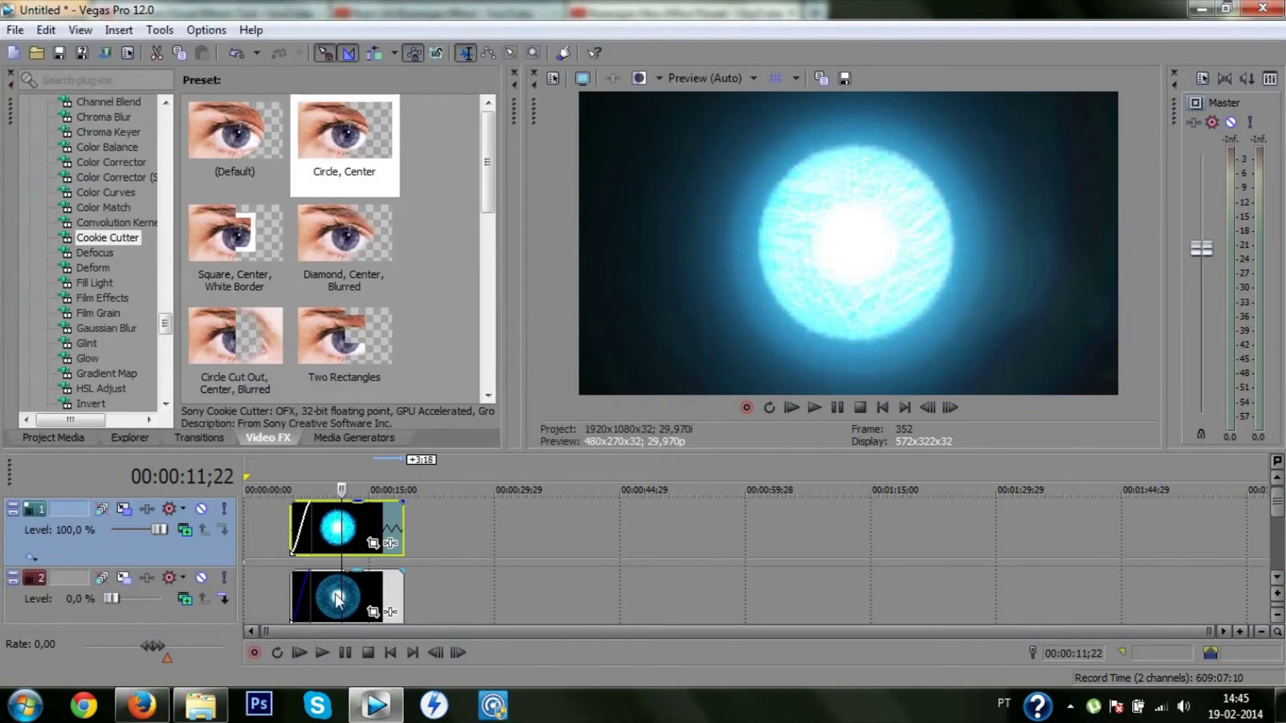
- Raise track 2's level to 60,7 % and scale it down in Track Motion to fit the ball
{"action": "left_click_drag", "start_coordinate": [111, 602], "coordinate": [139, 598]}
{"action": "left_click", "coordinate": [101, 577]}
{"action": "left_click_drag", "start_coordinate": [650, 244], "coordinate": [648, 234]}
{"action": "left_click_drag", "start_coordinate": [559, 109], "coordinate": [528, 127]}
{"action": "left_click_drag", "start_coordinate": [663, 293], "coordinate": [659, 268]}
{"action": "left_click_drag", "start_coordinate": [511, 238], "coordinate": [517, 237]}
{"action": "left_click_drag", "start_coordinate": [591, 303], "coordinate": [582, 296]}
{"action": "left_click", "coordinate": [690, 29]}
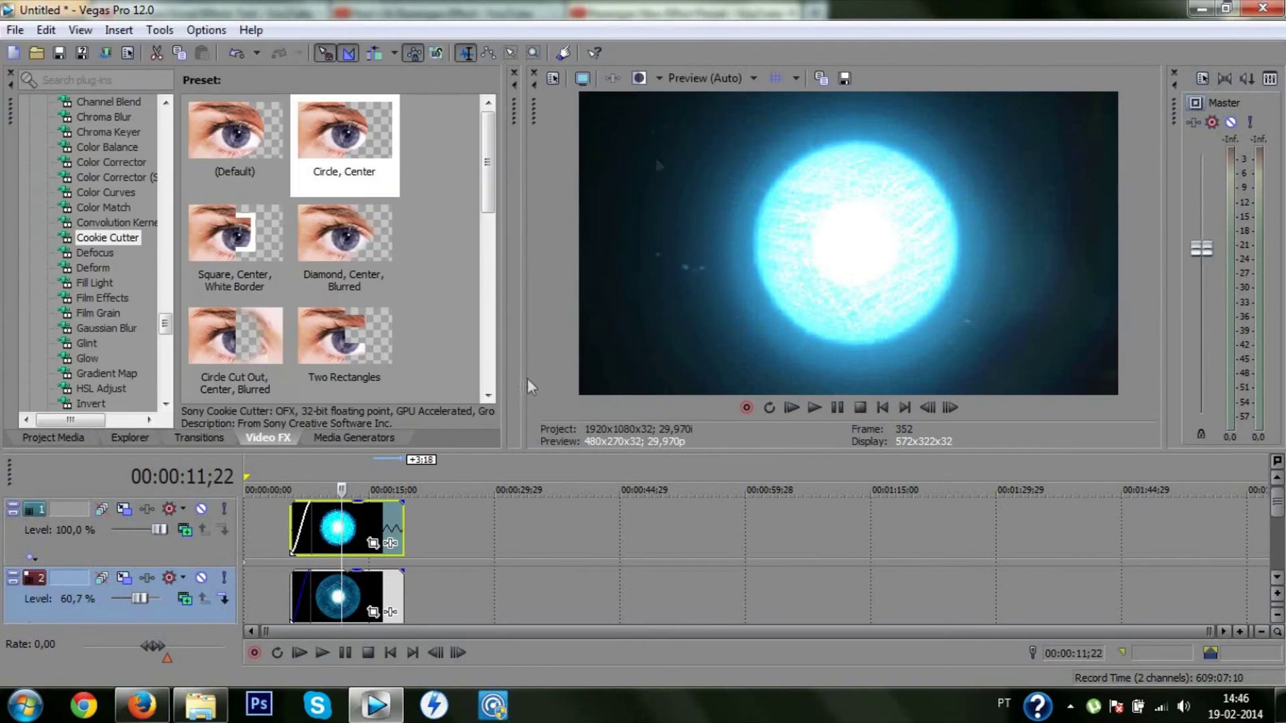
- Try another compositing mode on the top track, set track 2 to Screen and raise track 2's level to 100,0 %
{"action": "left_click", "coordinate": [184, 530]}
{"action": "left_click", "coordinate": [224, 320]}
{"action": "left_click", "coordinate": [185, 599]}
{"action": "left_click", "coordinate": [249, 446]}
{"action": "left_click_drag", "start_coordinate": [139, 599], "coordinate": [217, 594]}
- Set the compositing mode of both tracks 1 and 2 to Add
{"action": "left_click", "coordinate": [185, 529]}
{"action": "left_click", "coordinate": [244, 288]}
{"action": "left_click", "coordinate": [183, 599]}
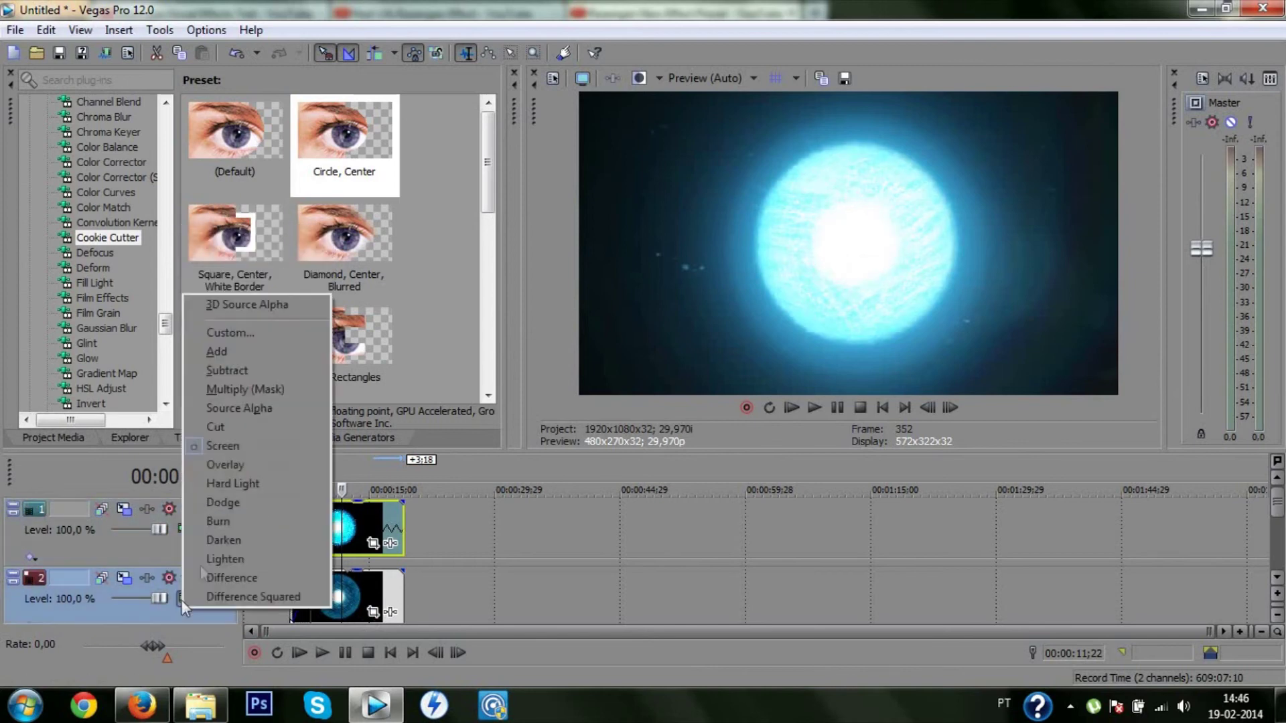
{"action": "left_click", "coordinate": [250, 351]}
- Apply the Circle, Center Cookie Cutter to the rasengan final clip, with its center at 0,511; 0,500 and a feather of about 0,327
{"action": "left_click_drag", "start_coordinate": [1278, 506], "coordinate": [1281, 560]}
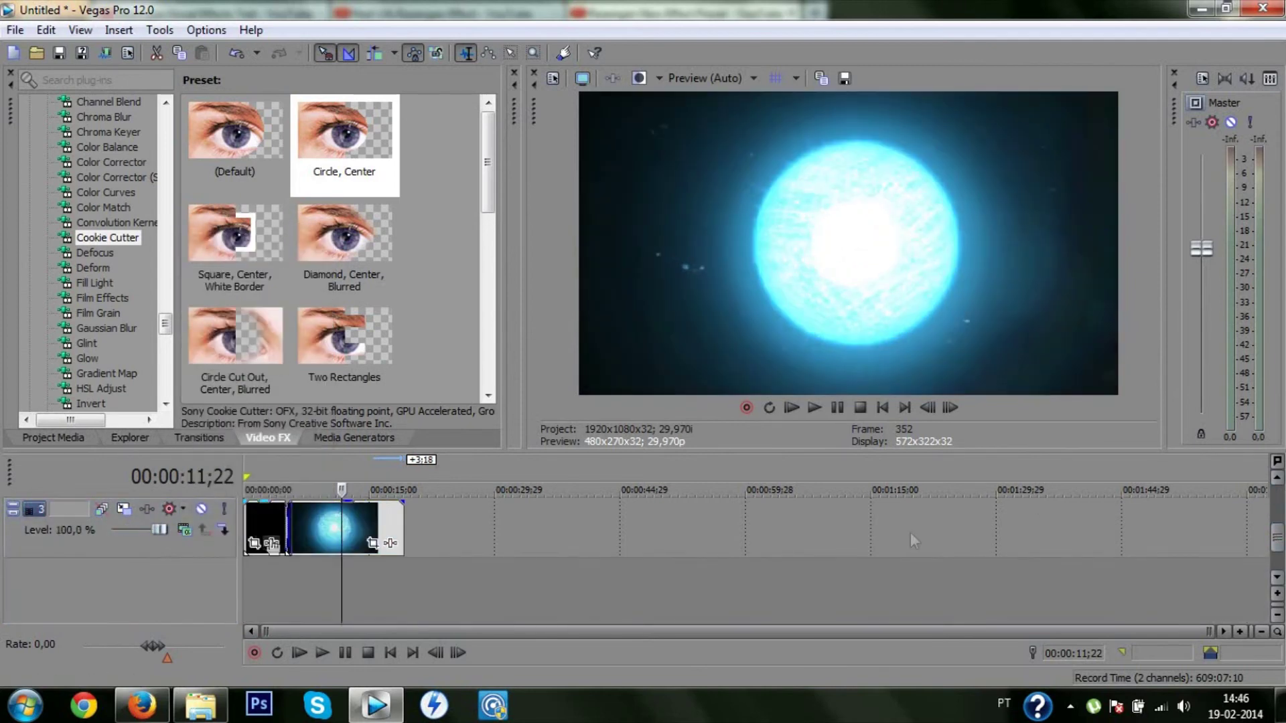
{"action": "left_click", "coordinate": [1278, 481]}
{"action": "left_click_drag", "start_coordinate": [1278, 503], "coordinate": [1284, 584]}
{"action": "mouse_move", "coordinate": [166, 324]}
{"action": "left_mouse_down"}
{"action": "mouse_move", "coordinate": [165, 337]}
{"action": "mouse_move", "coordinate": [164, 315]}
{"action": "left_mouse_up"}
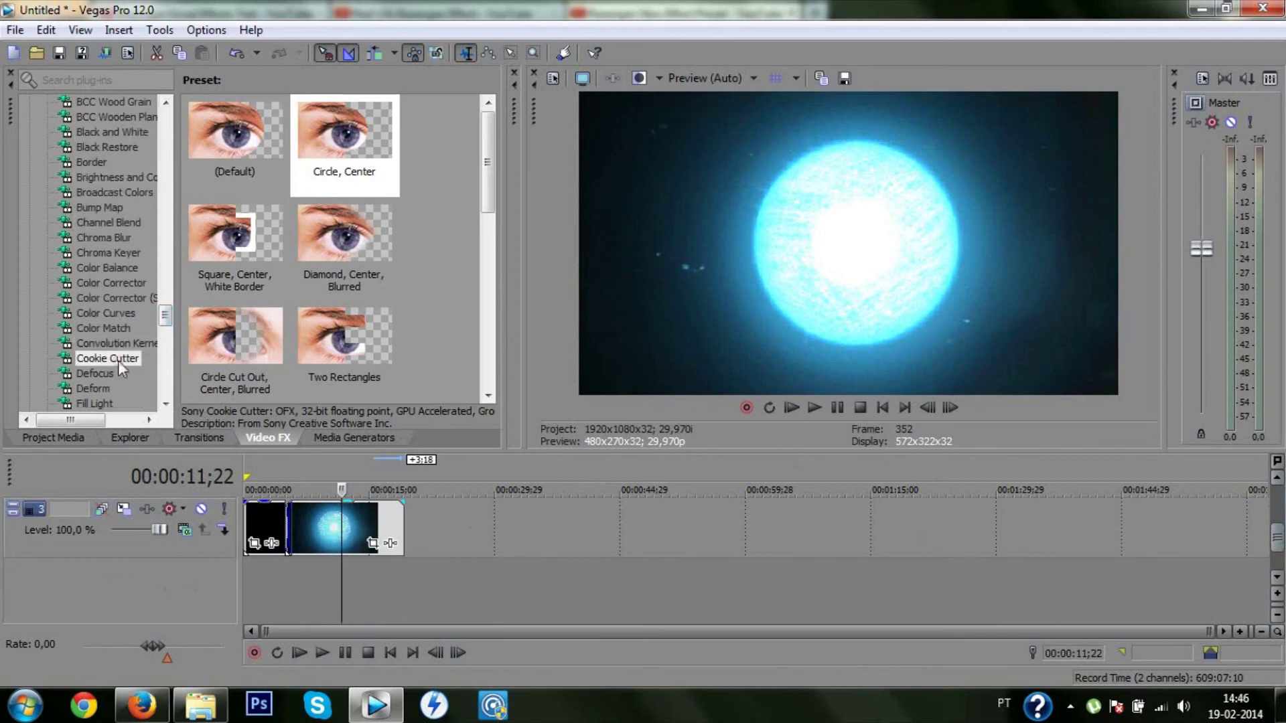
{"action": "left_click_drag", "start_coordinate": [118, 360], "coordinate": [359, 523]}
{"action": "left_click", "coordinate": [43, 361]}
{"action": "left_click_drag", "start_coordinate": [516, 268], "coordinate": [516, 339]}
{"action": "left_click_drag", "start_coordinate": [263, 332], "coordinate": [265, 331]}
{"action": "left_click_drag", "start_coordinate": [162, 136], "coordinate": [182, 144]}
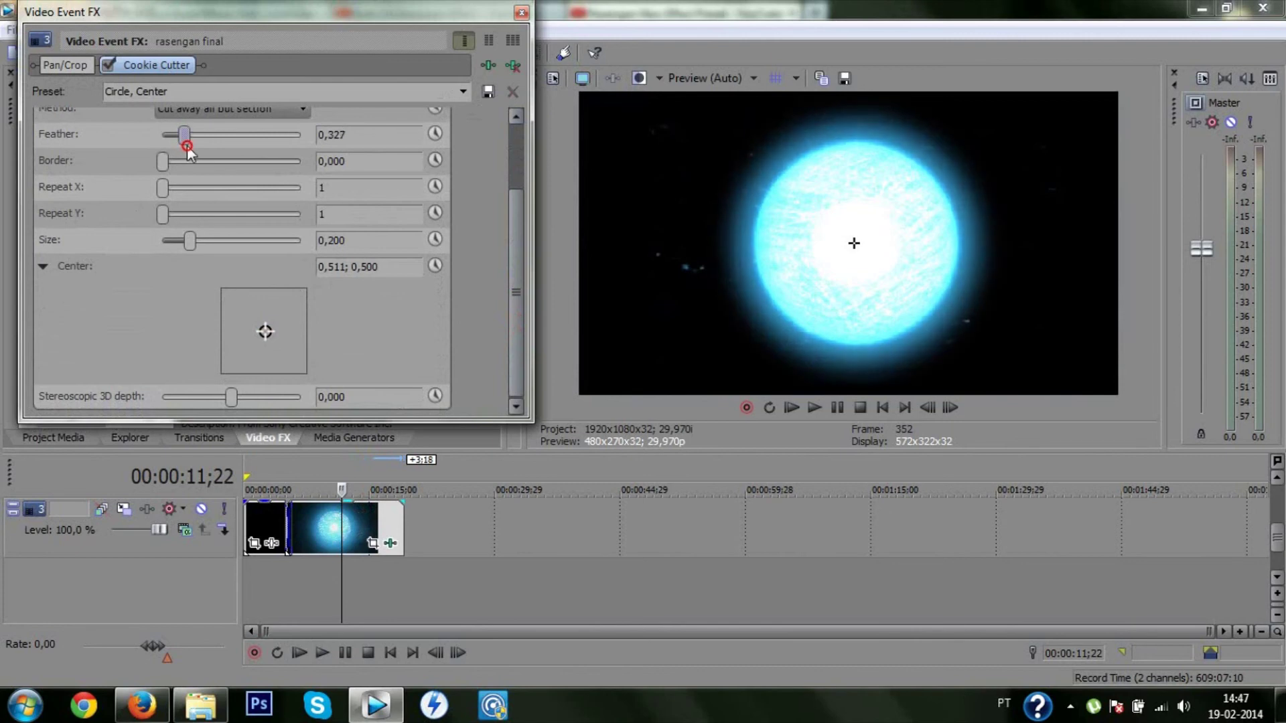
{"action": "left_click", "coordinate": [521, 12]}
- Play the sequence from the start to check the transition from the RASENGAN clip into the layered ball
{"action": "scroll", "coordinate": [757, 563], "scroll_direction": "up", "scroll_amount": 2}
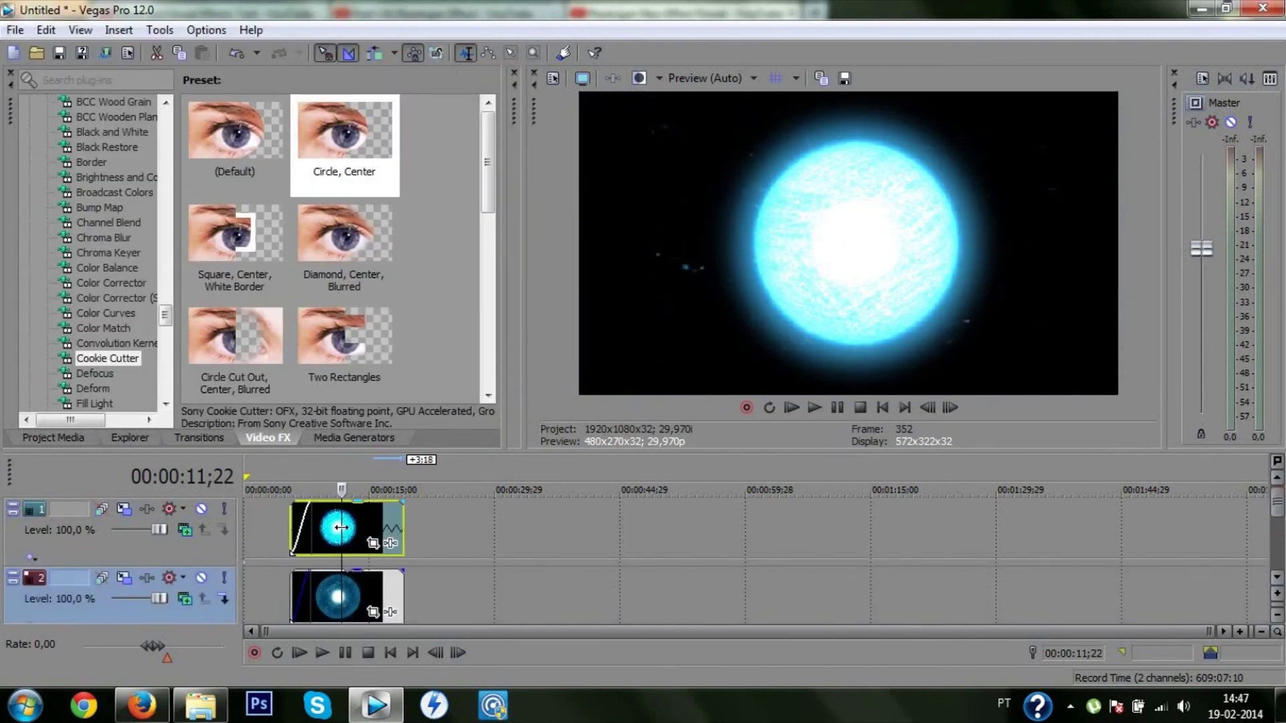
{"action": "left_click", "coordinate": [1276, 580]}
{"action": "left_click", "coordinate": [254, 520]}
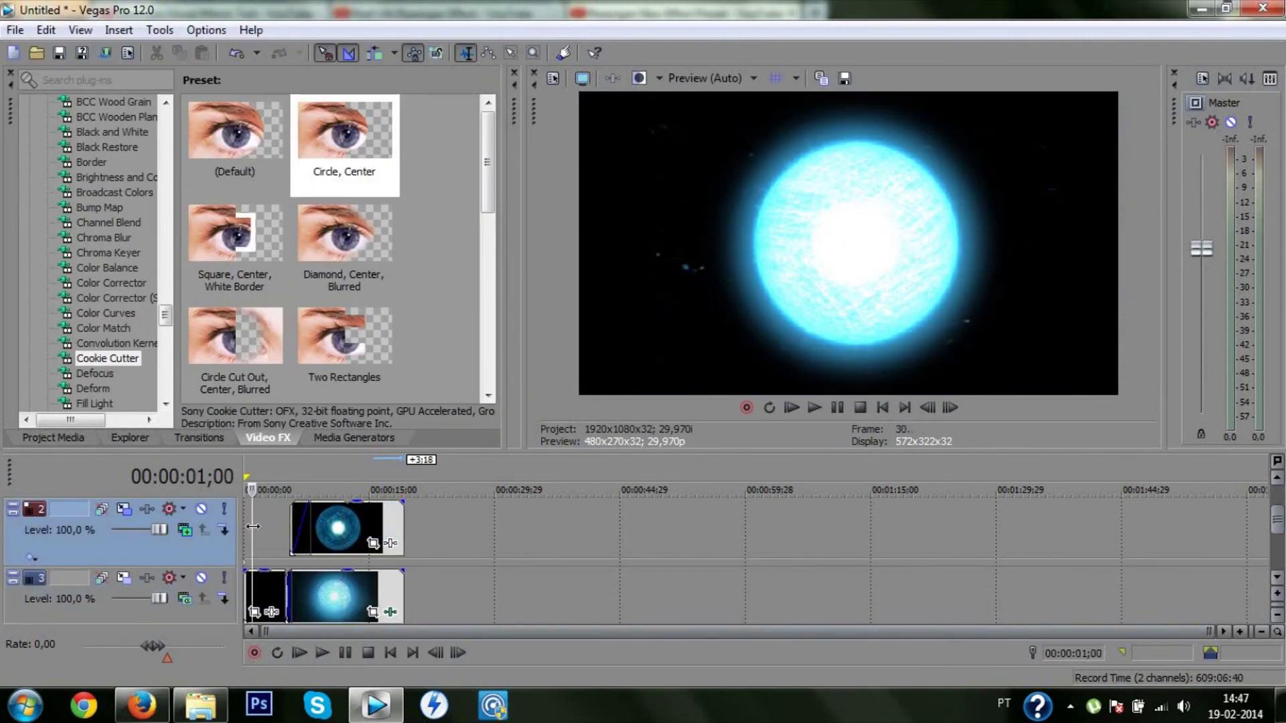
{"action": "left_click_drag", "start_coordinate": [253, 521], "coordinate": [243, 521]}
{"action": "left_click", "coordinate": [814, 408]}
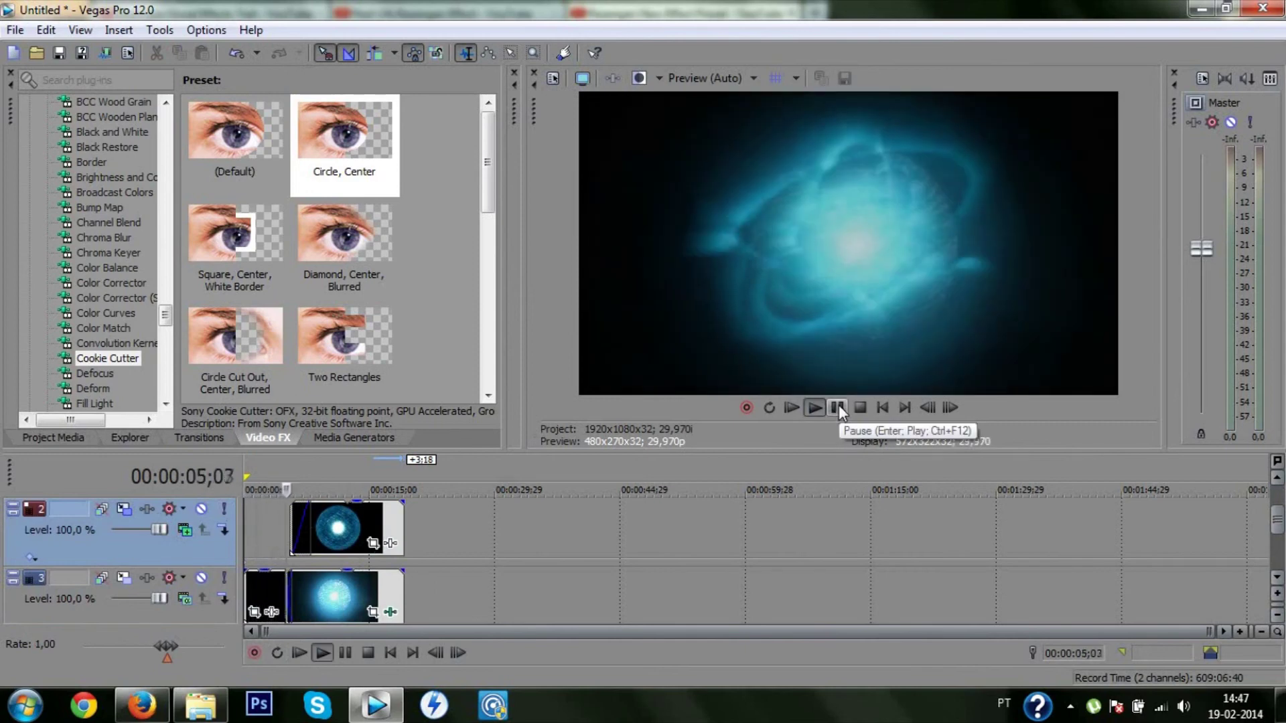
{"action": "left_click", "coordinate": [837, 408]}
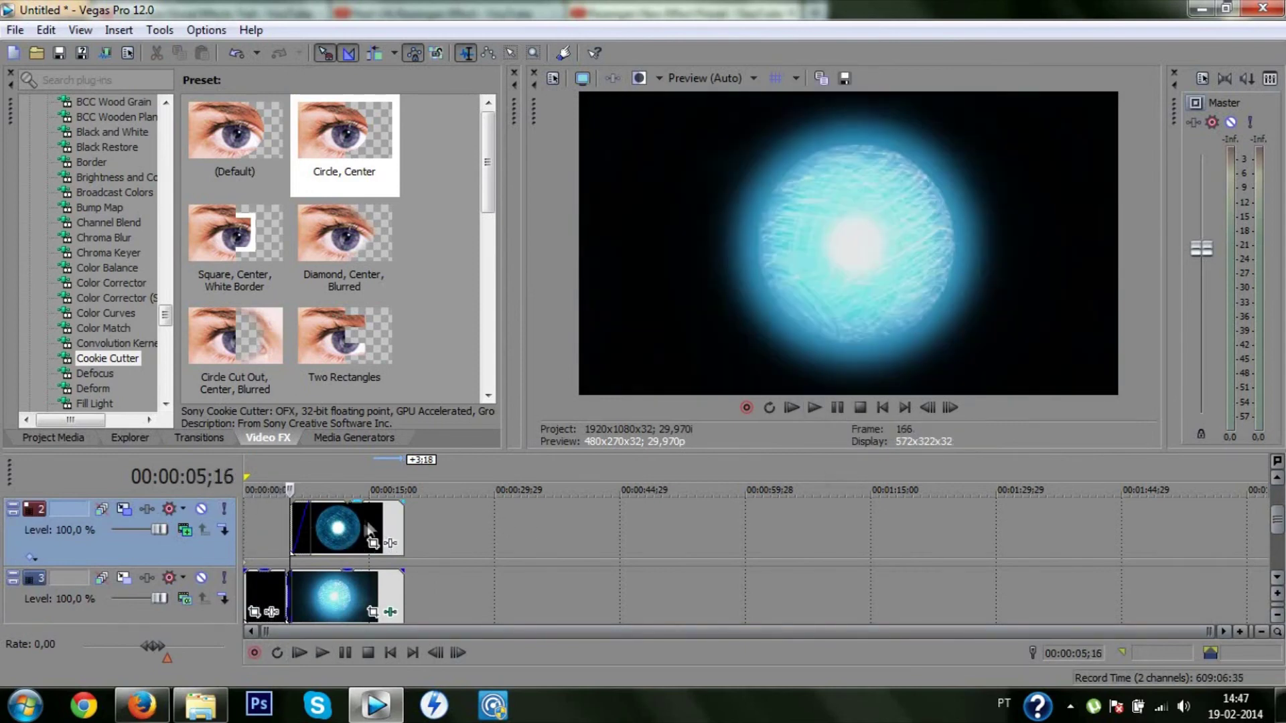
- Apply Color Balance to the RASENGAN clip on track 3, with blue at maximum, red at minimum and green raised partway
{"action": "scroll", "coordinate": [356, 526], "scroll_direction": "up", "scroll_amount": 1}
{"action": "left_click_drag", "start_coordinate": [346, 528], "coordinate": [340, 528]}
{"action": "scroll", "coordinate": [335, 529], "scroll_direction": "down", "scroll_amount": 2}
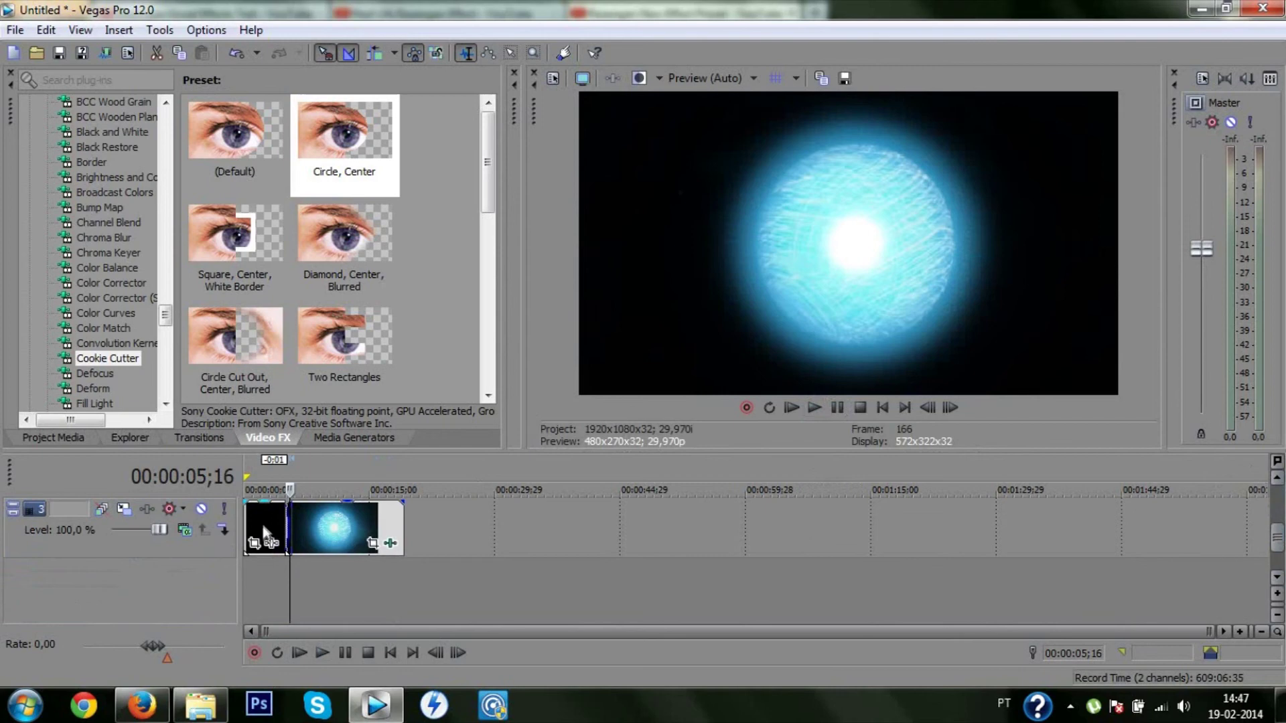
{"action": "left_click", "coordinate": [262, 534]}
{"action": "left_click", "coordinate": [107, 268]}
{"action": "left_click_drag", "start_coordinate": [248, 515], "coordinate": [250, 518]}
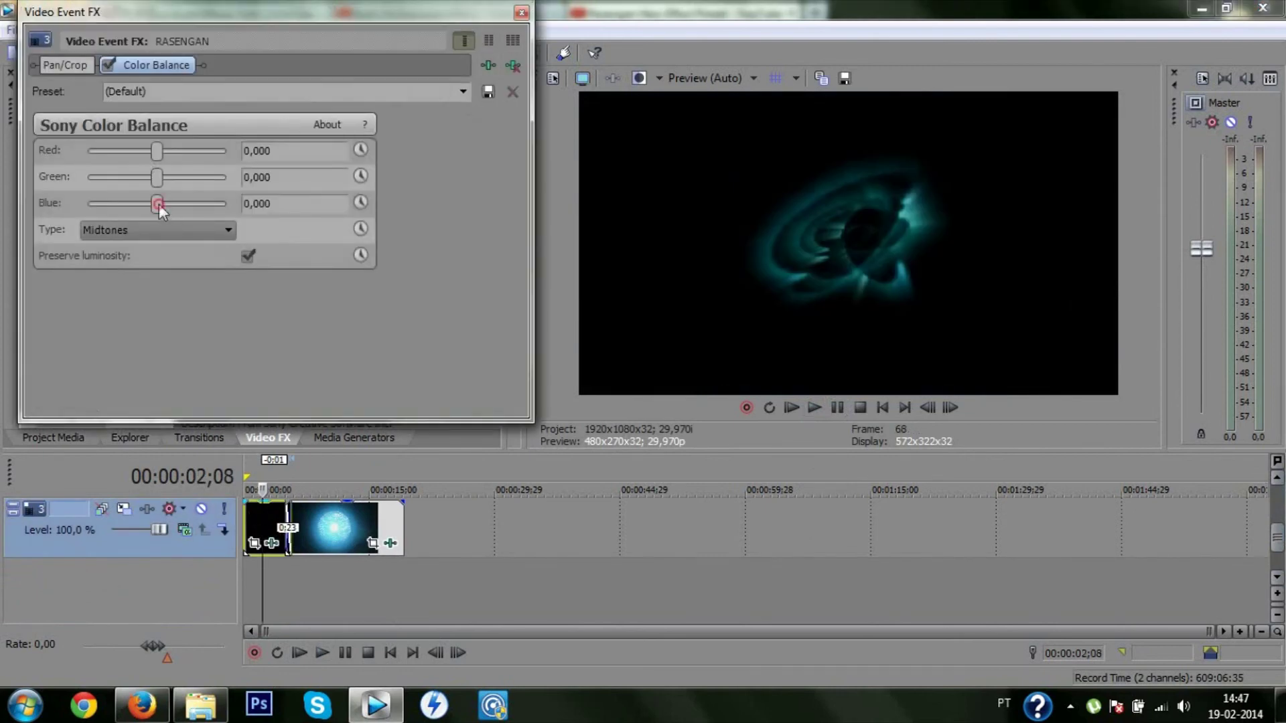
{"action": "left_click_drag", "start_coordinate": [158, 206], "coordinate": [231, 206]}
{"action": "left_click_drag", "start_coordinate": [157, 152], "coordinate": [4, 147]}
{"action": "left_click_drag", "start_coordinate": [158, 180], "coordinate": [191, 189]}
{"action": "left_click", "coordinate": [522, 13]}
- Play the recolored RASENGAN clip through to the ball to check how the colors match
{"action": "left_click", "coordinate": [814, 408]}
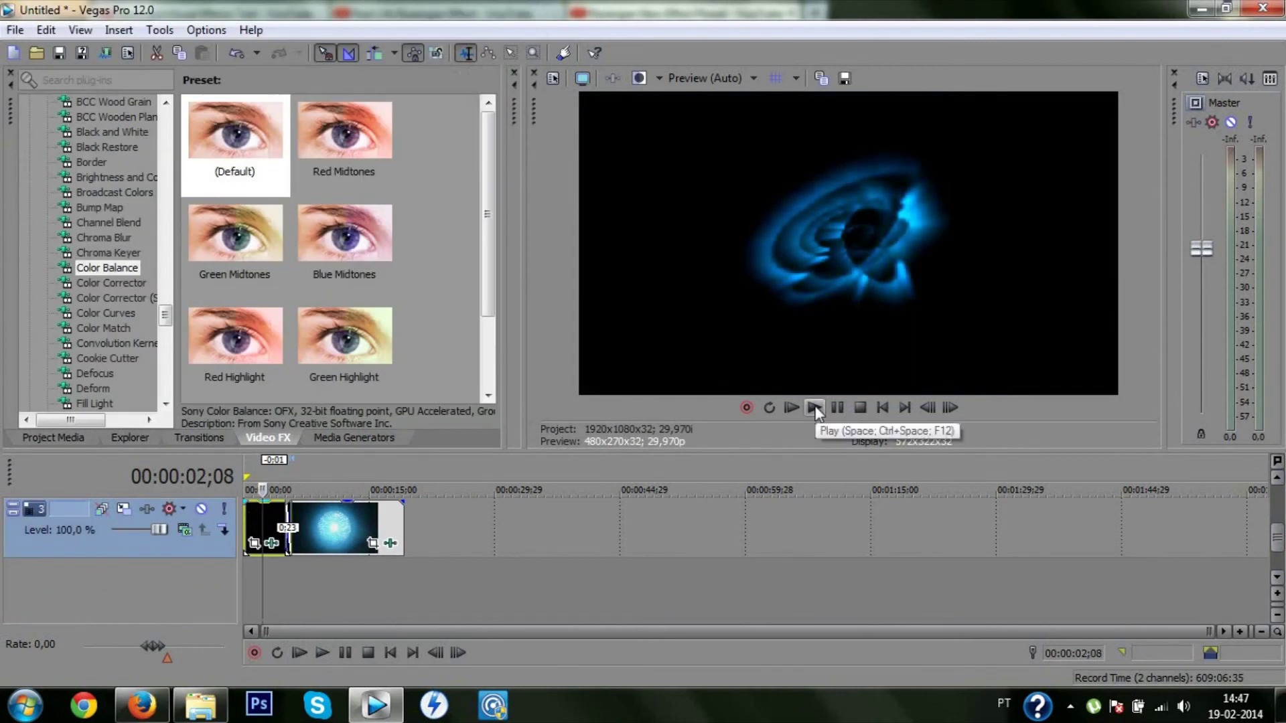
{"action": "left_click", "coordinate": [839, 409]}
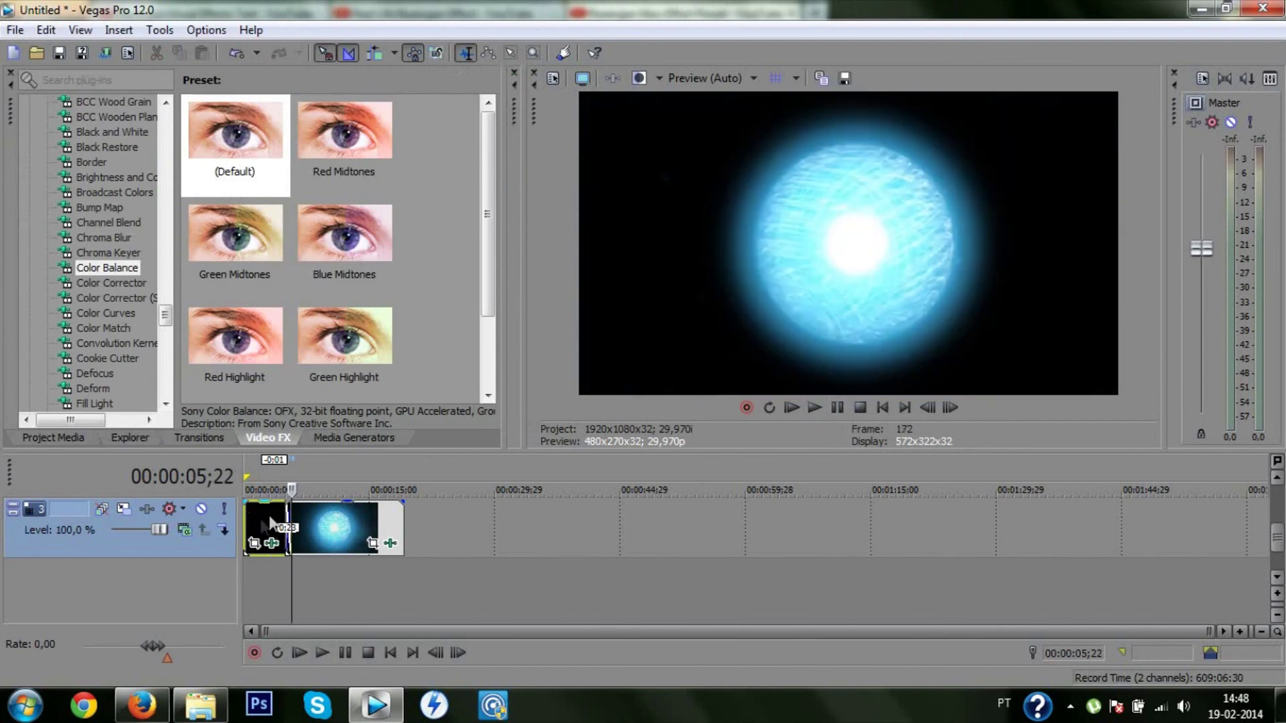
{"action": "left_click", "coordinate": [823, 410]}
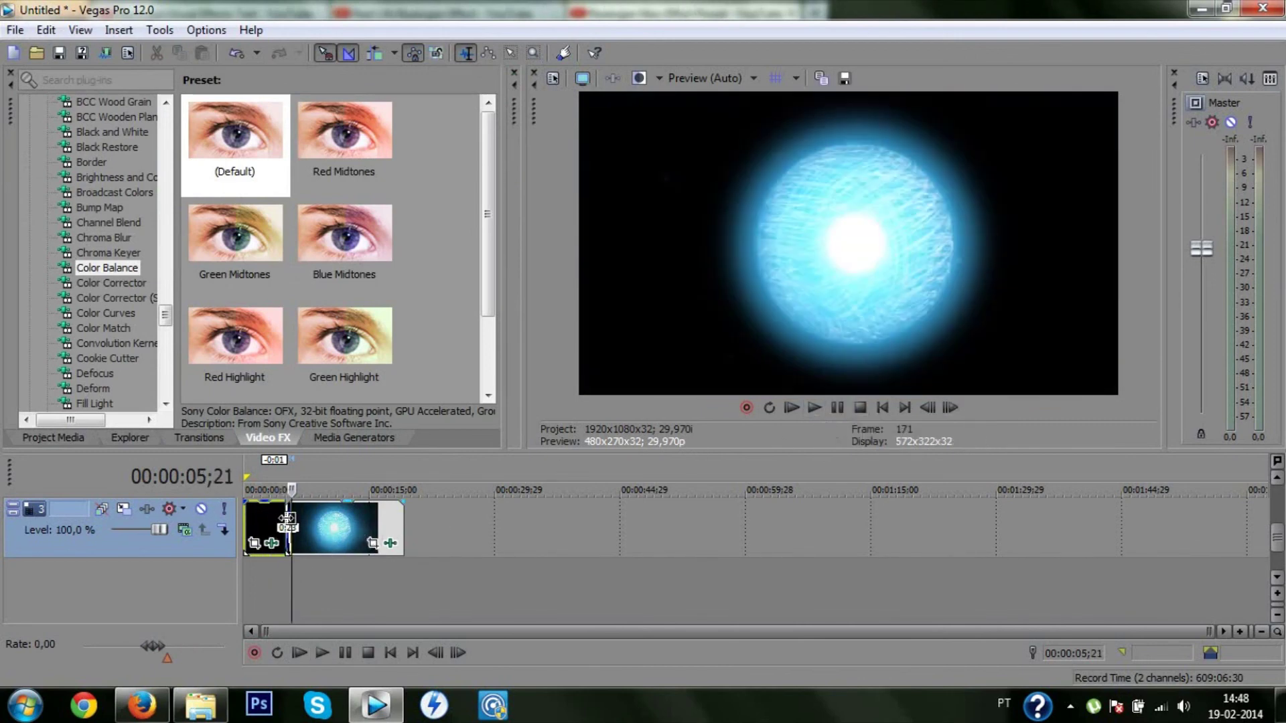
- Lengthen the crossfade between the RASENGAN clip and the ball clip to 2;17 and play the transition
{"action": "left_click_drag", "start_coordinate": [287, 519], "coordinate": [292, 575]}
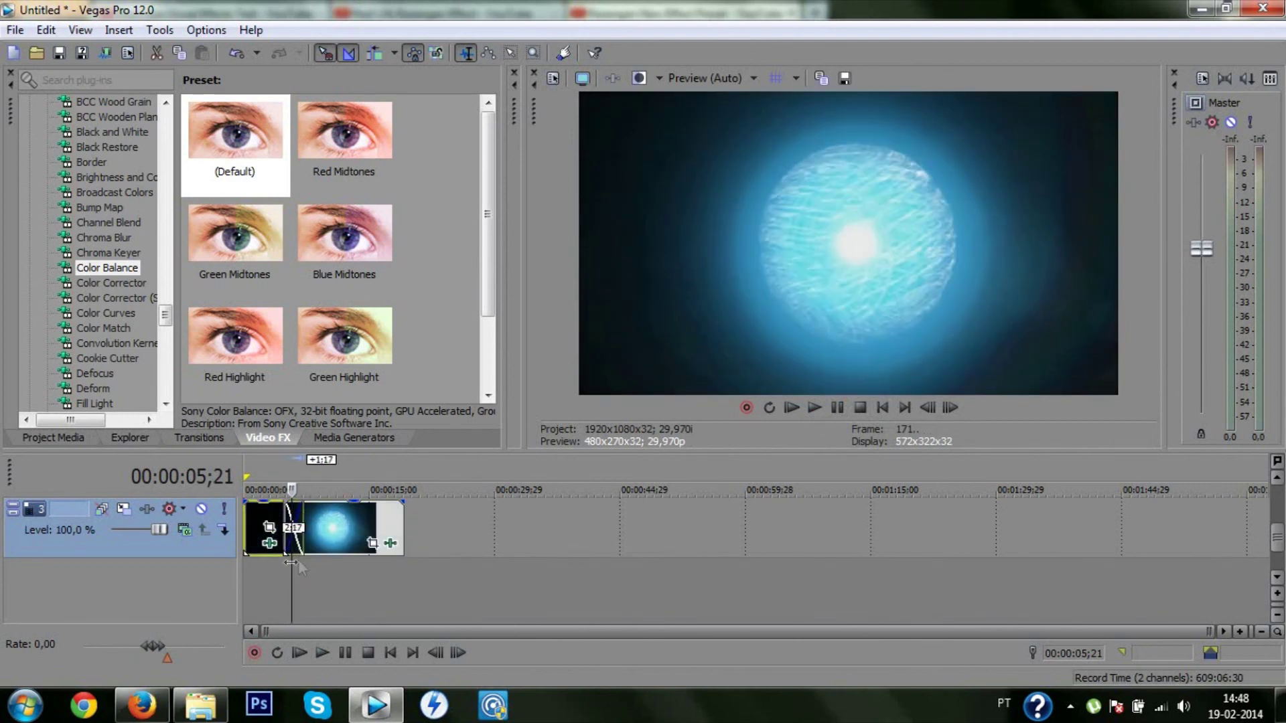
{"action": "left_click", "coordinate": [816, 409]}
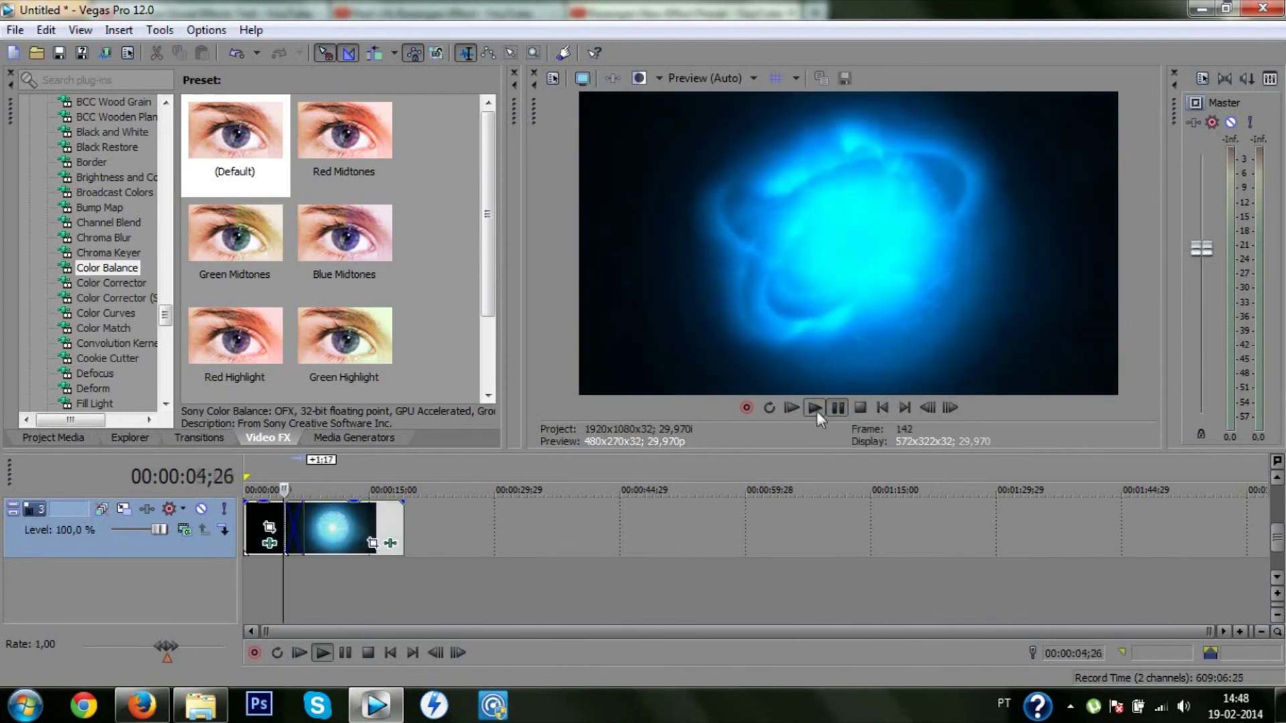
{"action": "left_click", "coordinate": [841, 409]}
{"action": "left_click", "coordinate": [838, 408]}
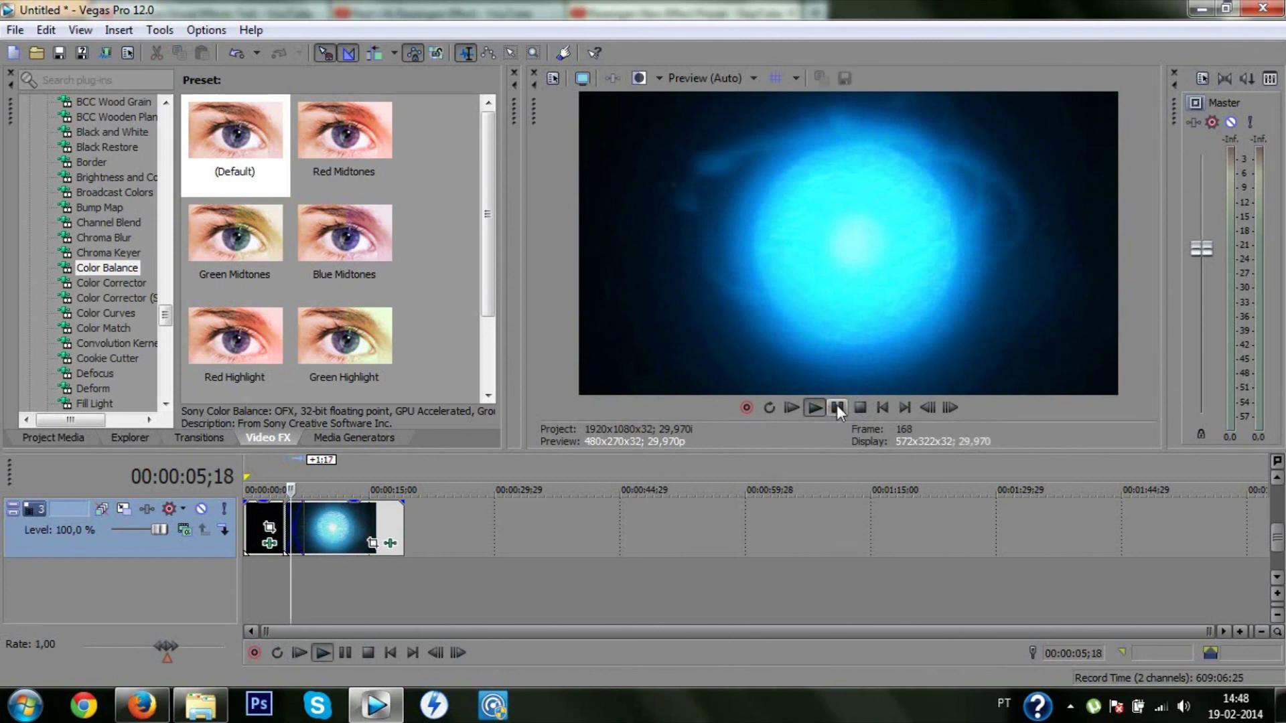
{"action": "left_click", "coordinate": [836, 407]}
- Apply the Circle, Center Cookie Cutter to the RASENGAN clip with a feather of about 0,272
{"action": "left_click", "coordinate": [260, 569]}
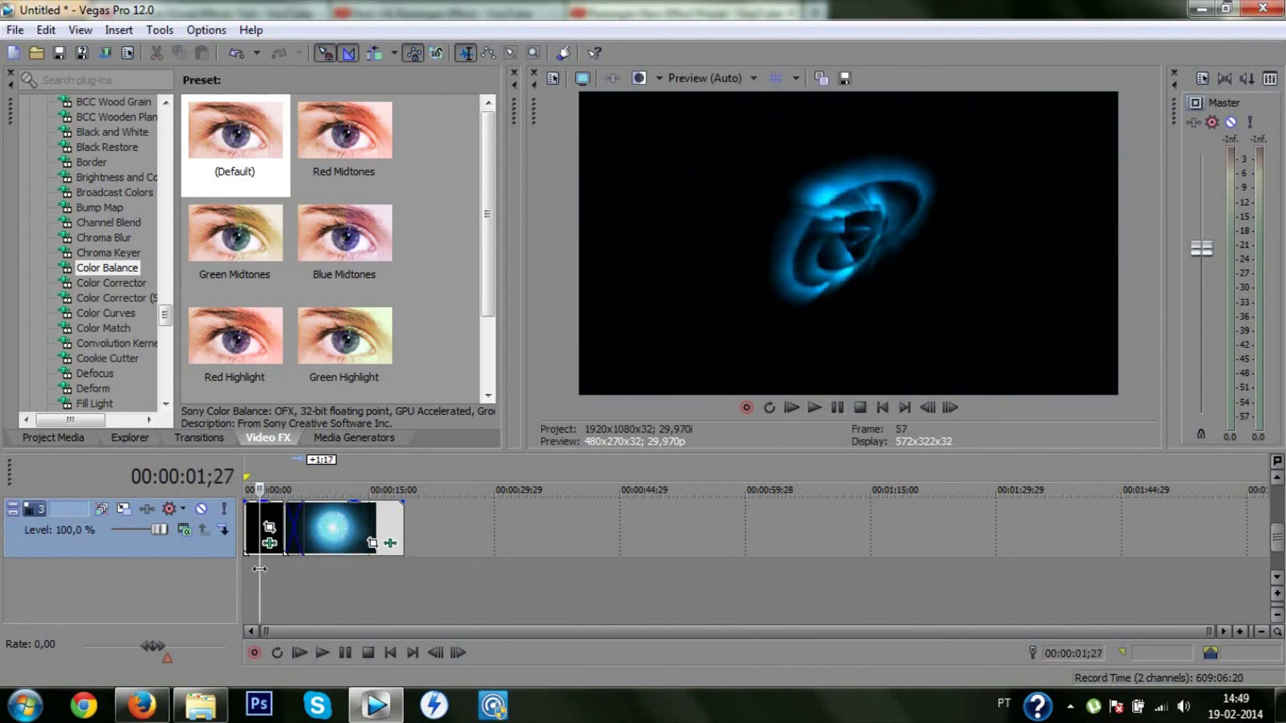
{"action": "left_click_drag", "start_coordinate": [257, 571], "coordinate": [288, 581]}
{"action": "left_click", "coordinate": [110, 360]}
{"action": "left_click_drag", "start_coordinate": [344, 144], "coordinate": [259, 512]}
{"action": "left_click_drag", "start_coordinate": [164, 231], "coordinate": [185, 239]}
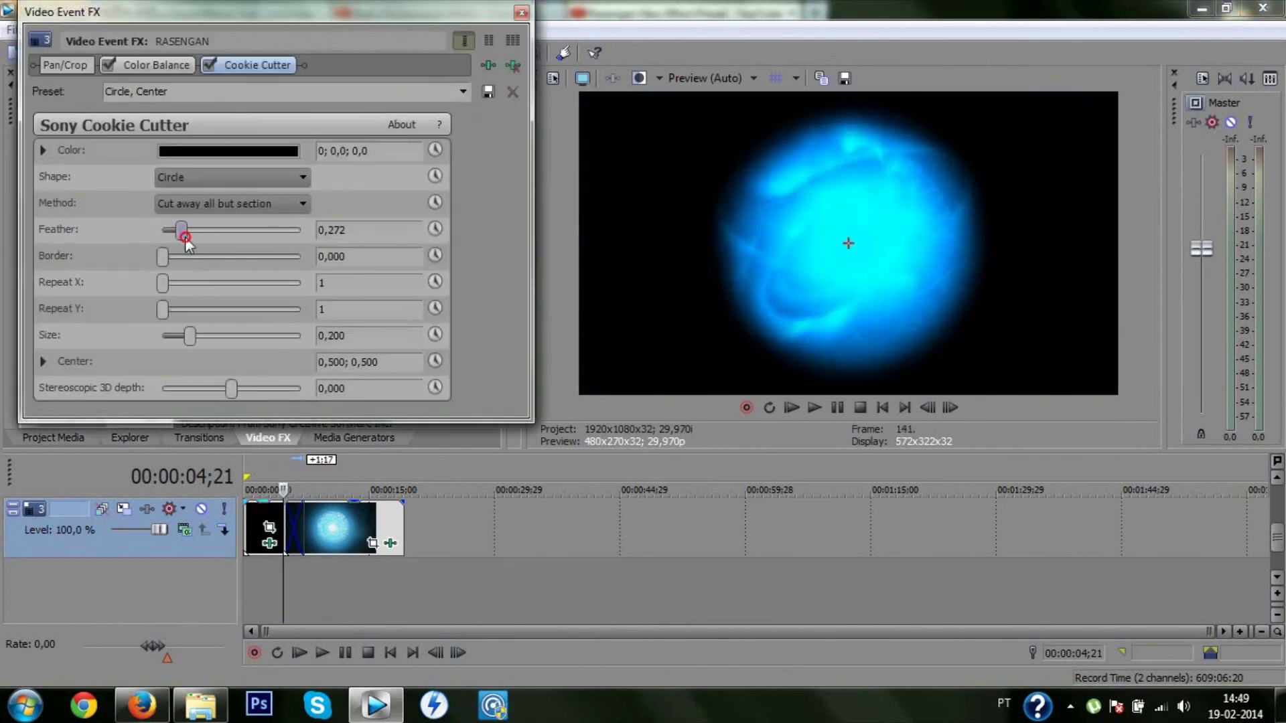
{"action": "left_click", "coordinate": [521, 12]}
- Render the project as the WMV file rasengan in the Rasengan folder, using the 8 Mbps HD 1080-30p Video template
{"action": "left_click_drag", "start_coordinate": [284, 577], "coordinate": [3, 547]}
{"action": "left_click", "coordinate": [105, 55]}
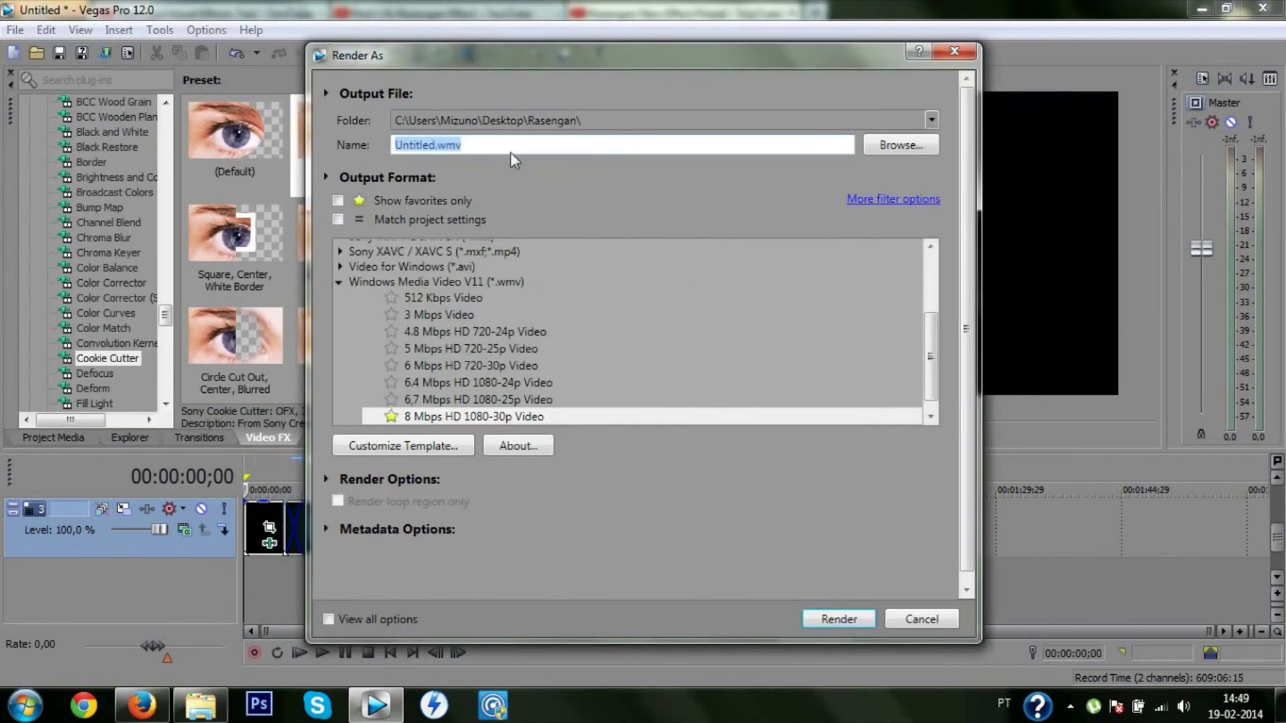
{"action": "left_click", "coordinate": [838, 618]}
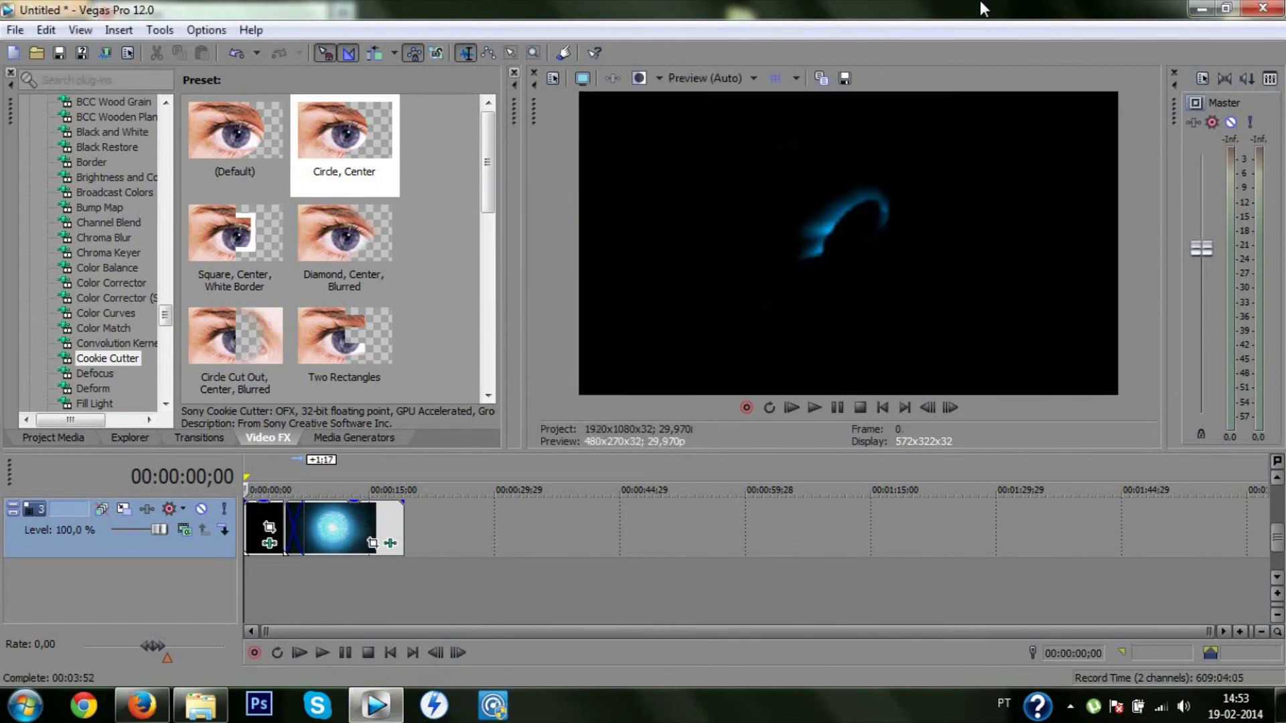
- Switch to the Rasengan folder in Windows Explorer and open the rendered rasengan video for playback
{"action": "left_click", "coordinate": [204, 707]}
{"action": "scroll", "coordinate": [907, 487], "scroll_direction": "down", "scroll_amount": 1}
{"action": "double_click", "coordinate": [740, 455]}
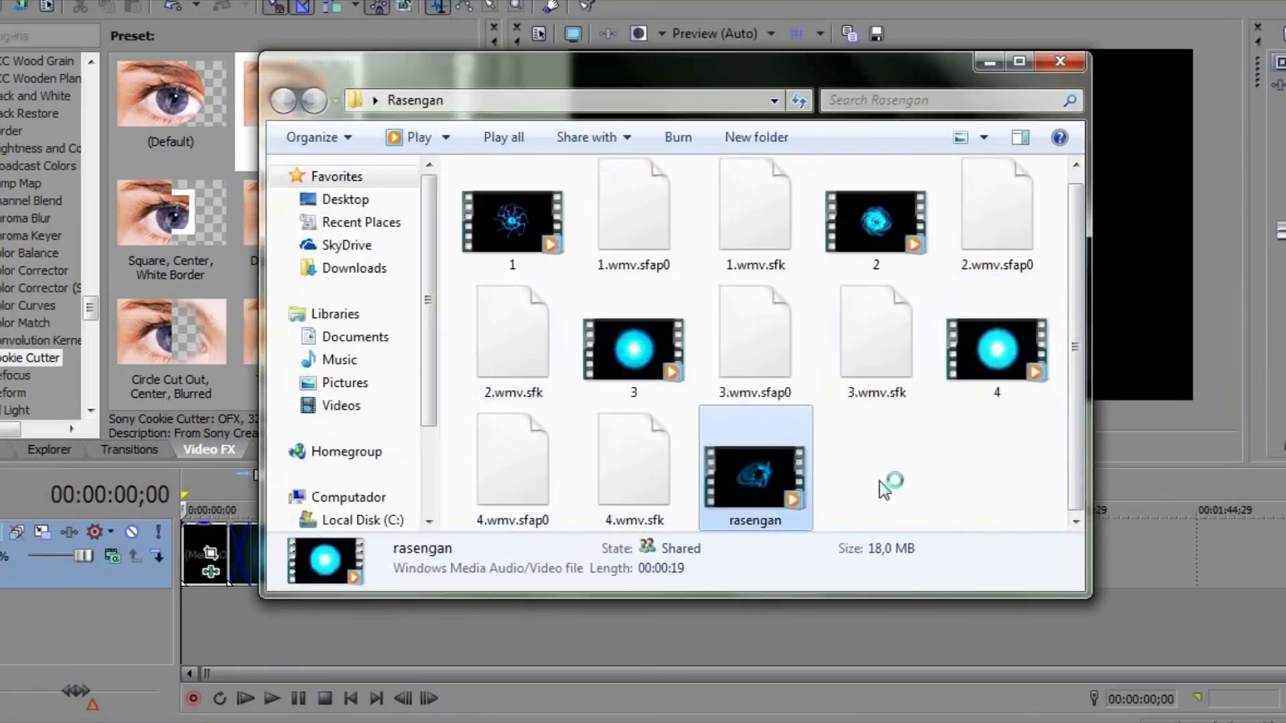